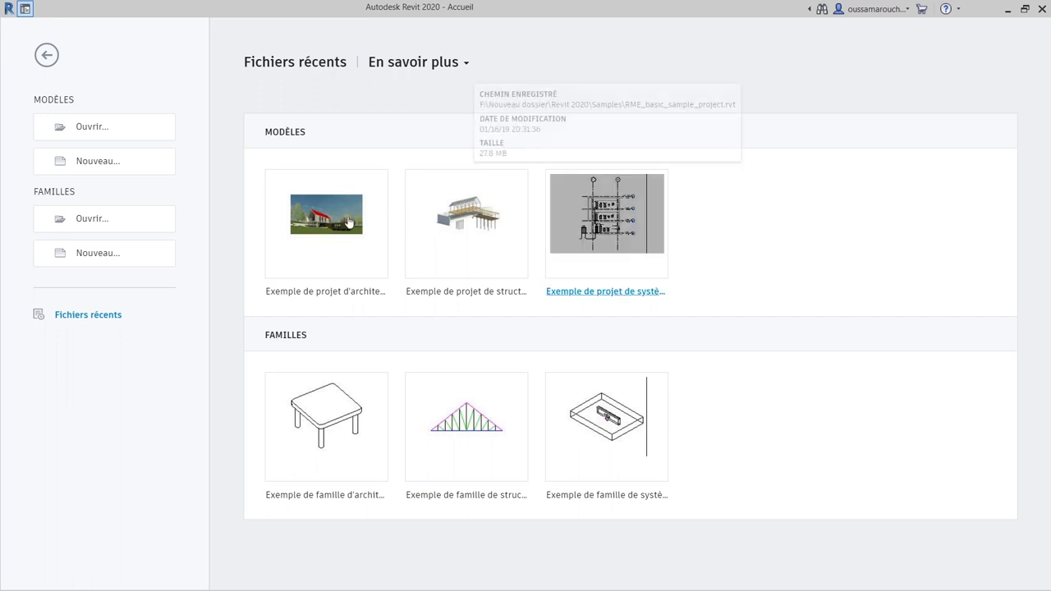
Open the architectural sample project RAC_basic_sample_project.rvt from the Modèles thumbnails
{"action": "left_click", "coordinate": [306, 247]}
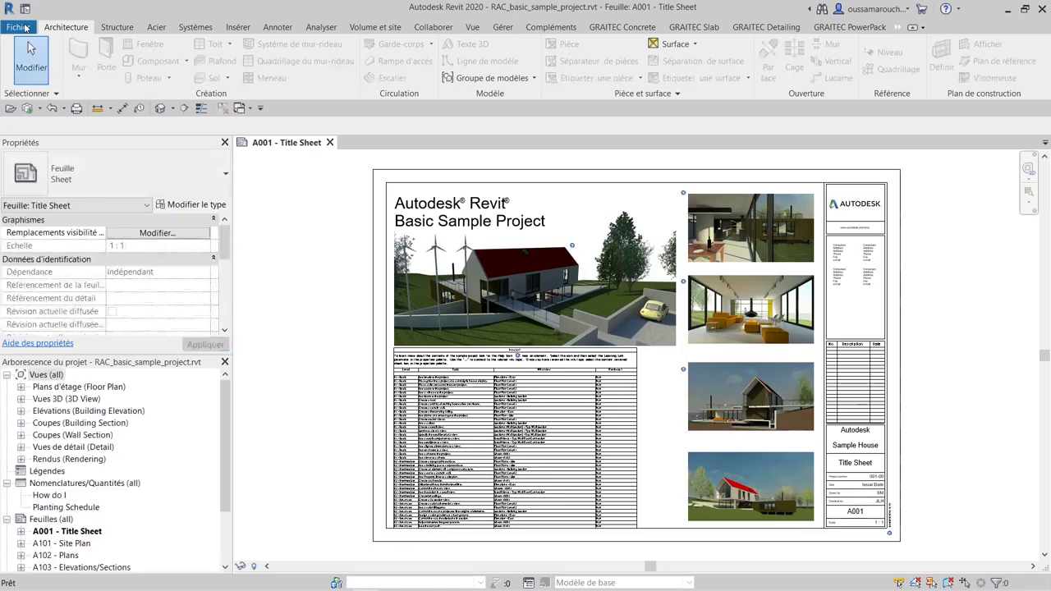
{"action": "left_click", "coordinate": [18, 26]}
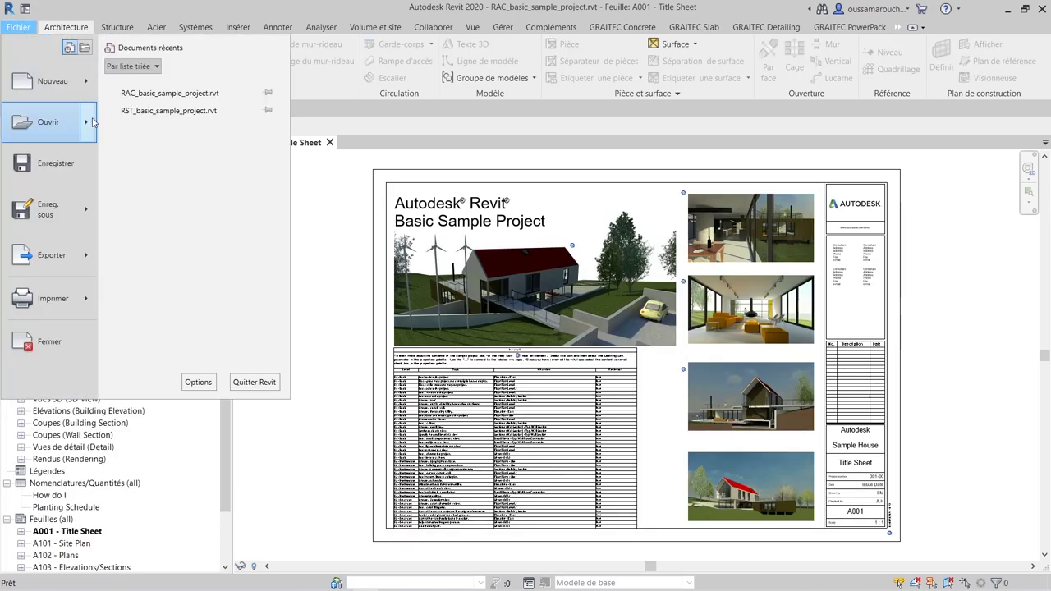
{"action": "left_click", "coordinate": [51, 123]}
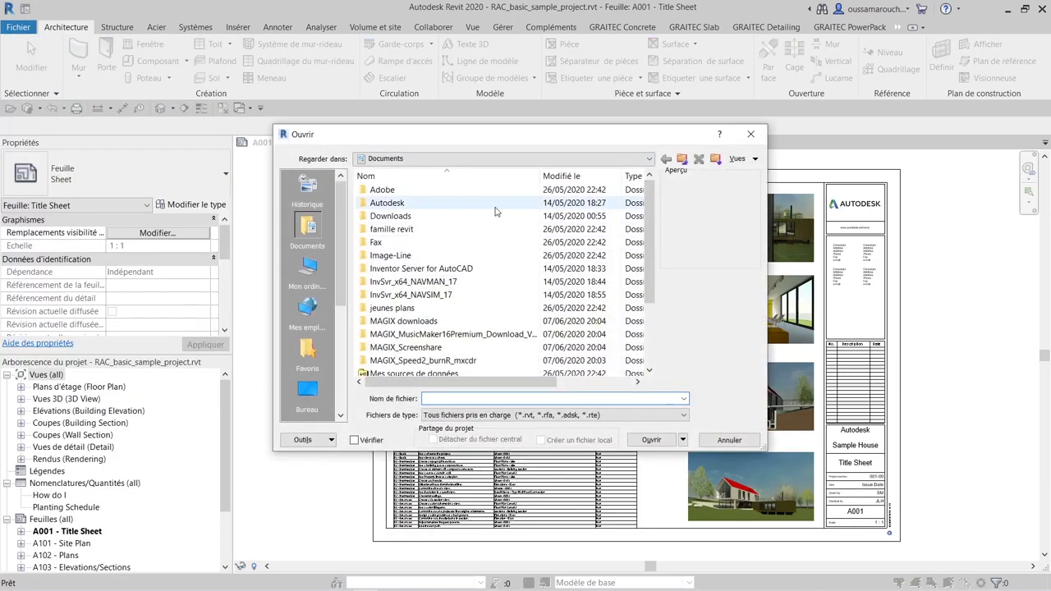
{"action": "left_click", "coordinate": [306, 265]}
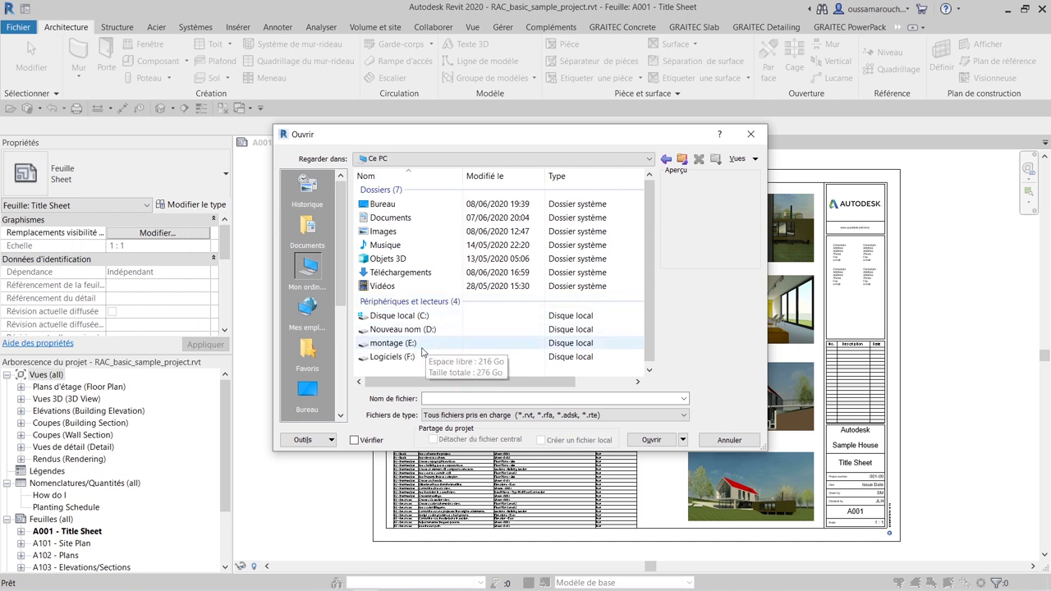
{"action": "double_click", "coordinate": [395, 356]}
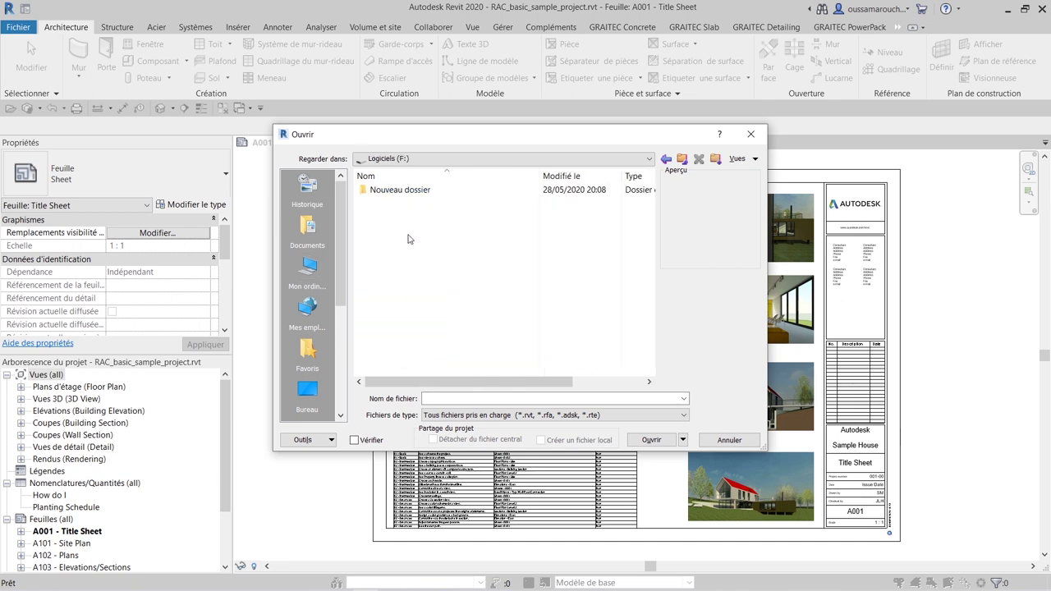
{"action": "double_click", "coordinate": [410, 192]}
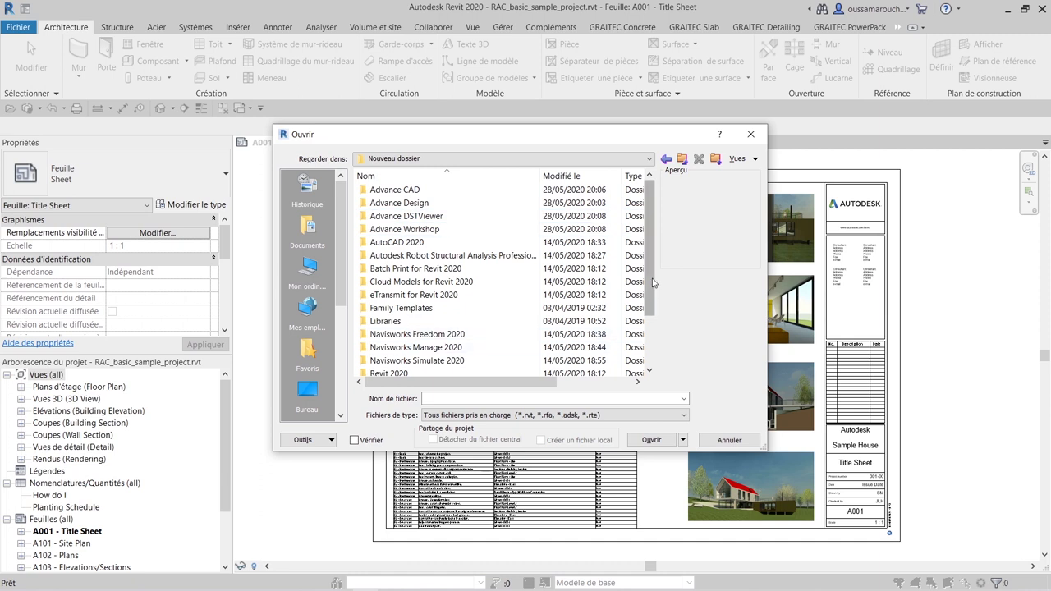
{"action": "left_click_drag", "start_coordinate": [654, 280], "coordinate": [655, 320]}
{"action": "double_click", "coordinate": [395, 320]}
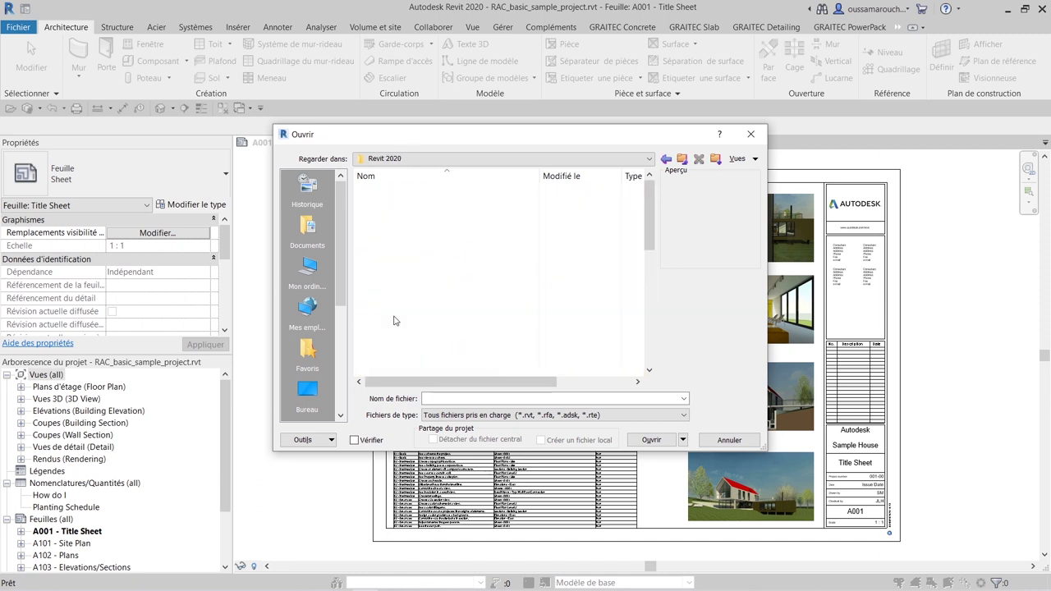
{"action": "scroll", "coordinate": [485, 322], "scroll_direction": "down", "scroll_amount": 4}
{"action": "scroll", "coordinate": [485, 322], "scroll_direction": "down", "scroll_amount": 2}
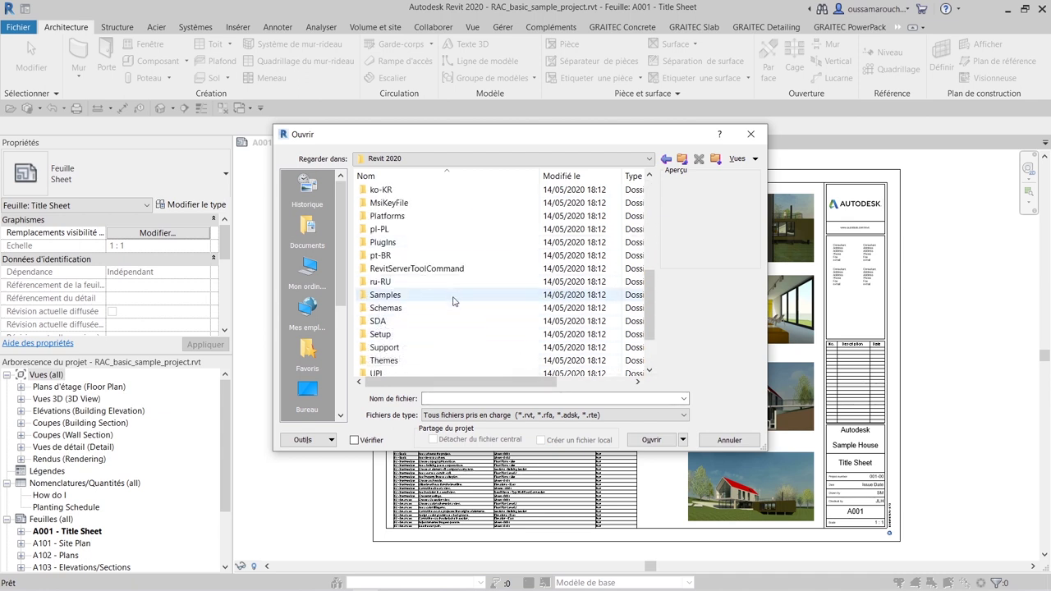
{"action": "double_click", "coordinate": [386, 295]}
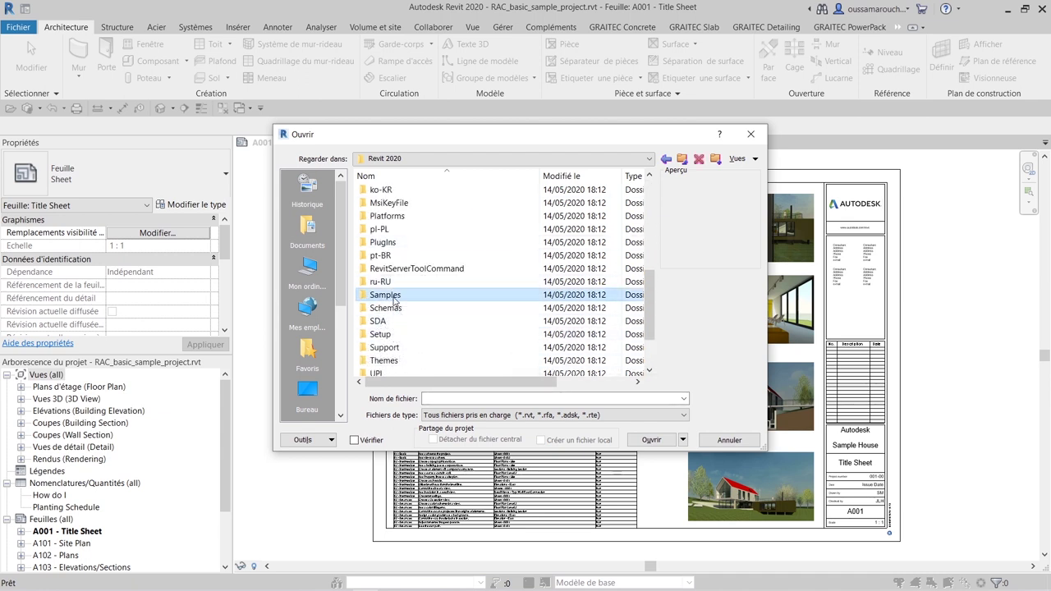
{"action": "left_click", "coordinate": [463, 242]}
{"action": "left_click", "coordinate": [465, 255]}
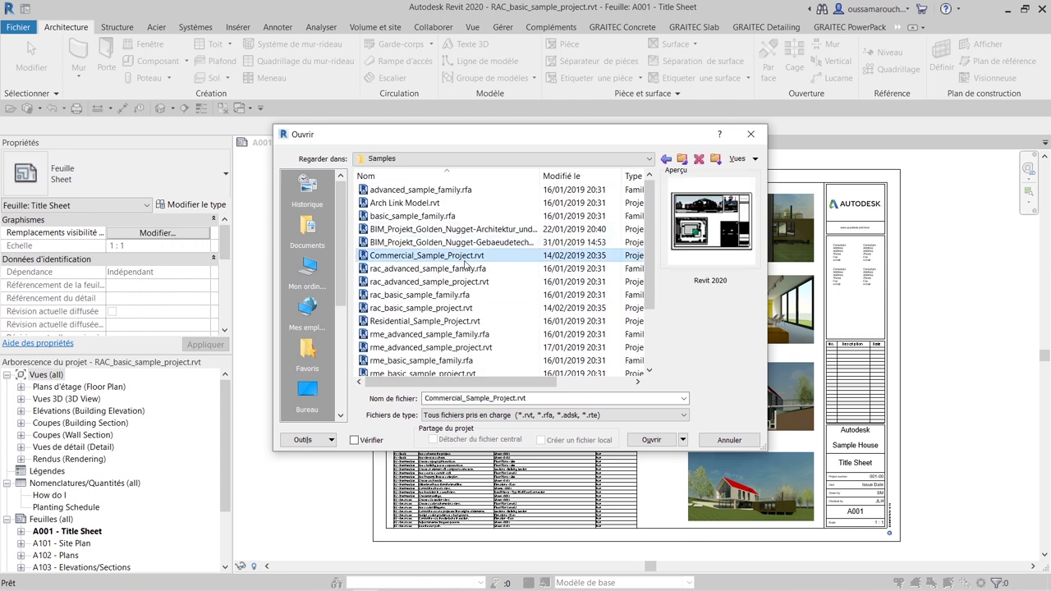
{"action": "left_click", "coordinate": [466, 294]}
{"action": "left_click", "coordinate": [467, 321]}
{"action": "left_click", "coordinate": [467, 347]}
{"action": "left_click", "coordinate": [467, 373]}
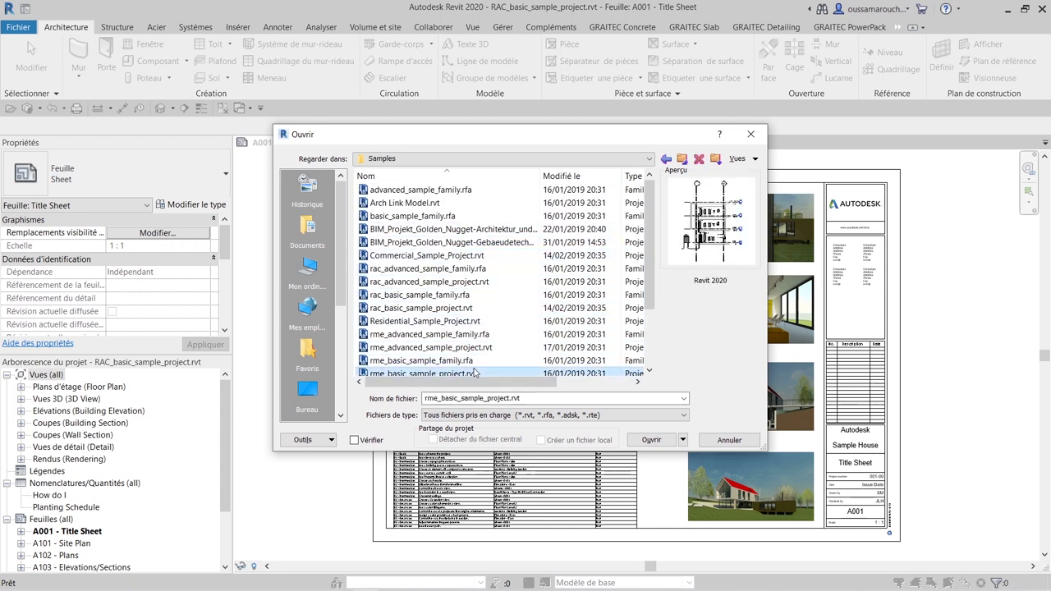
{"action": "left_click", "coordinate": [449, 297]}
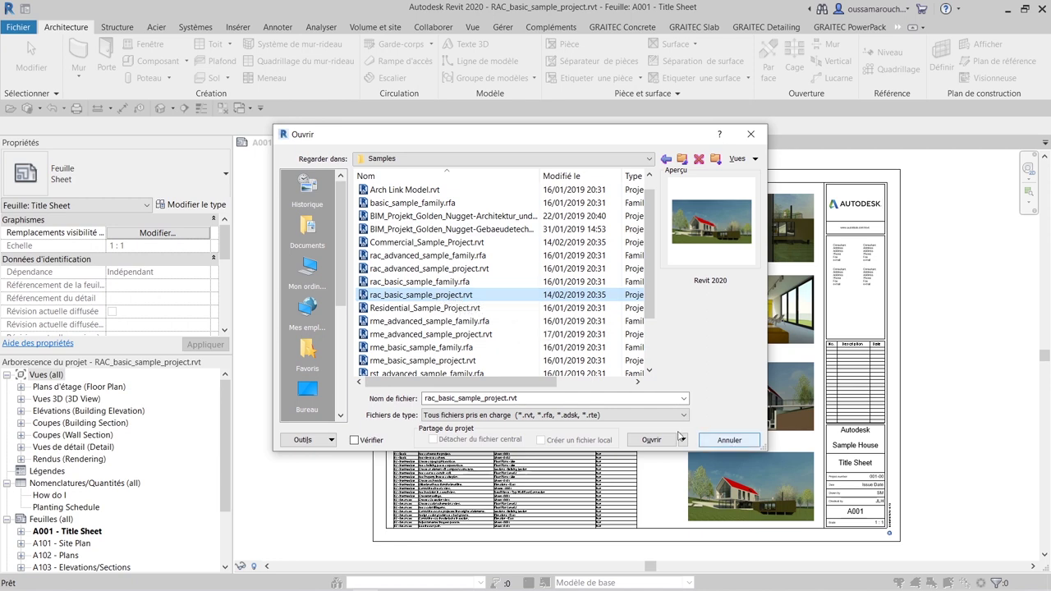
{"action": "left_click", "coordinate": [732, 444]}
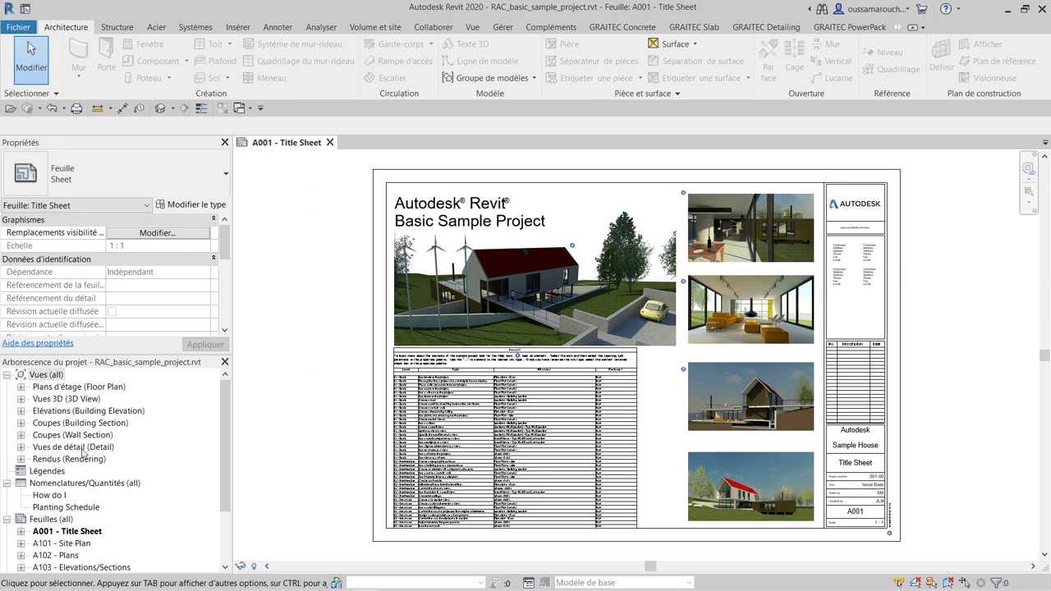
Open the Level 1 floor plan from Plans d'étage and briefly expand the 3D views list
{"action": "left_click", "coordinate": [20, 388]}
{"action": "double_click", "coordinate": [54, 400]}
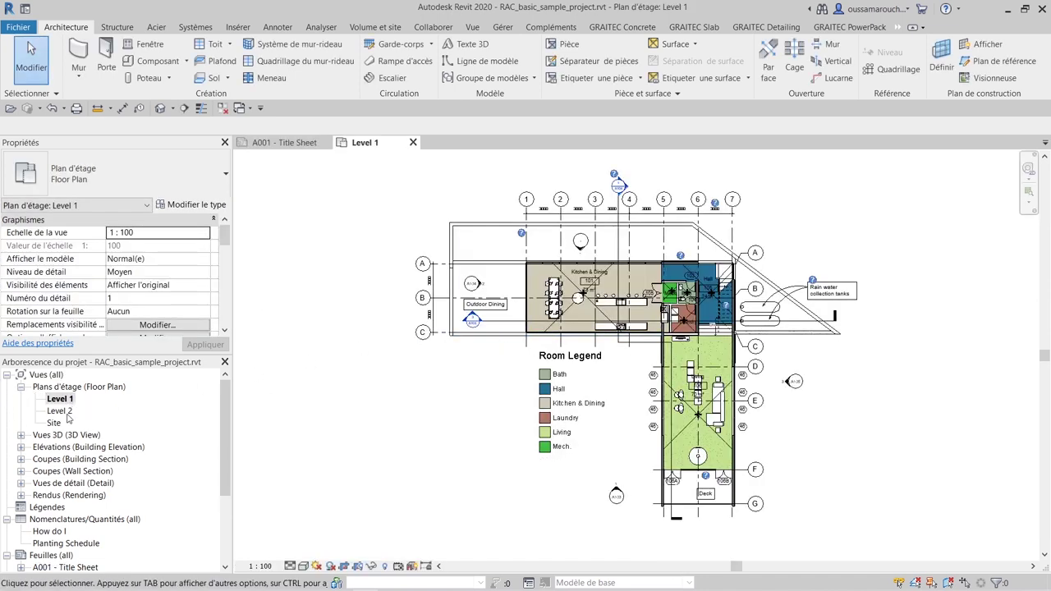
{"action": "left_click", "coordinate": [37, 438]}
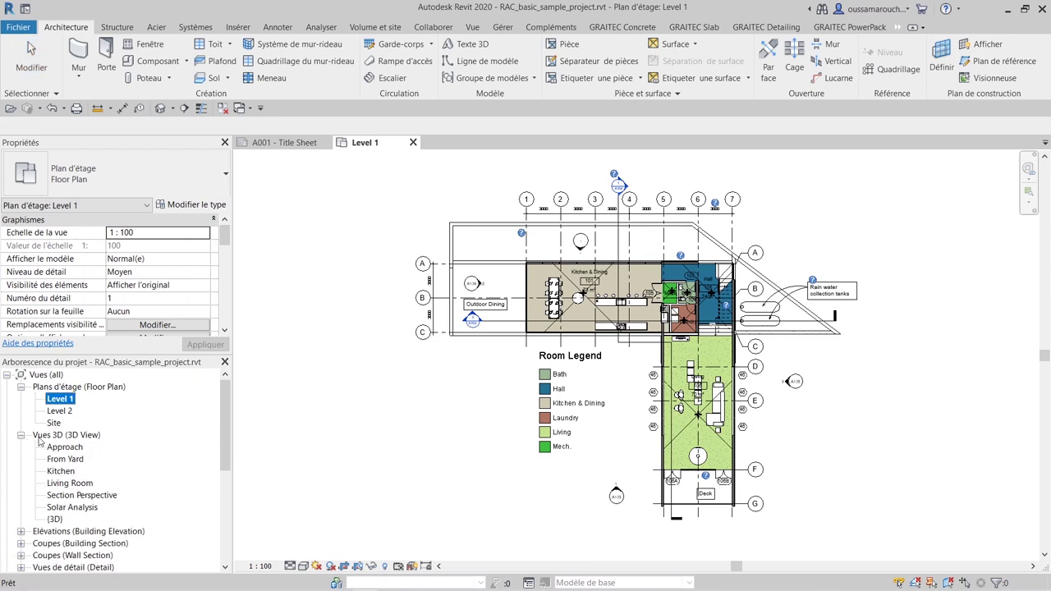
{"action": "left_click", "coordinate": [21, 436]}
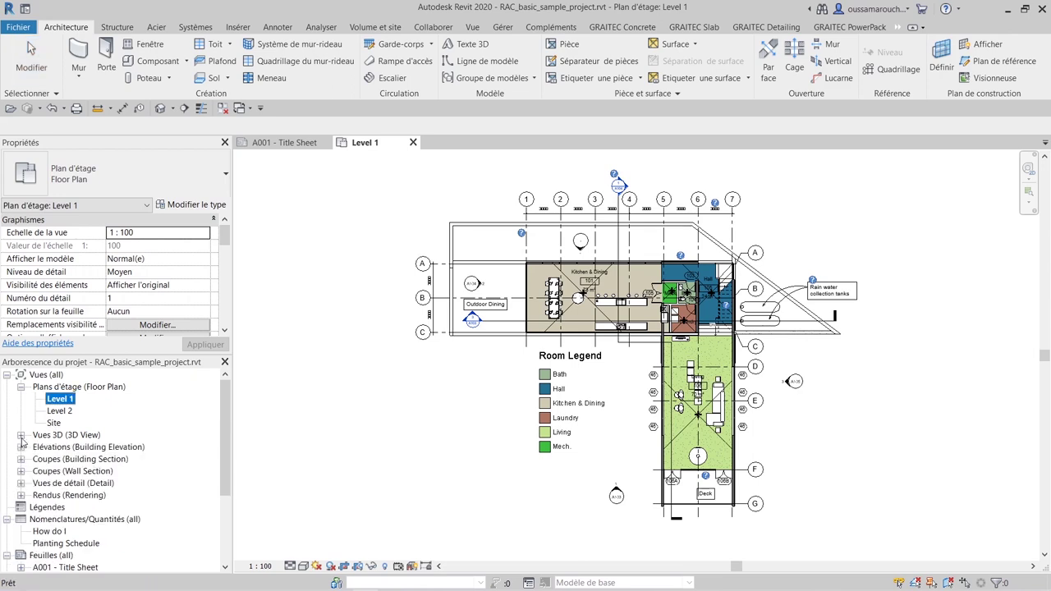
Expand and collapse the elevation, section, wall section, detail and rendering view lists, then clear the selection
{"action": "left_click", "coordinate": [20, 447]}
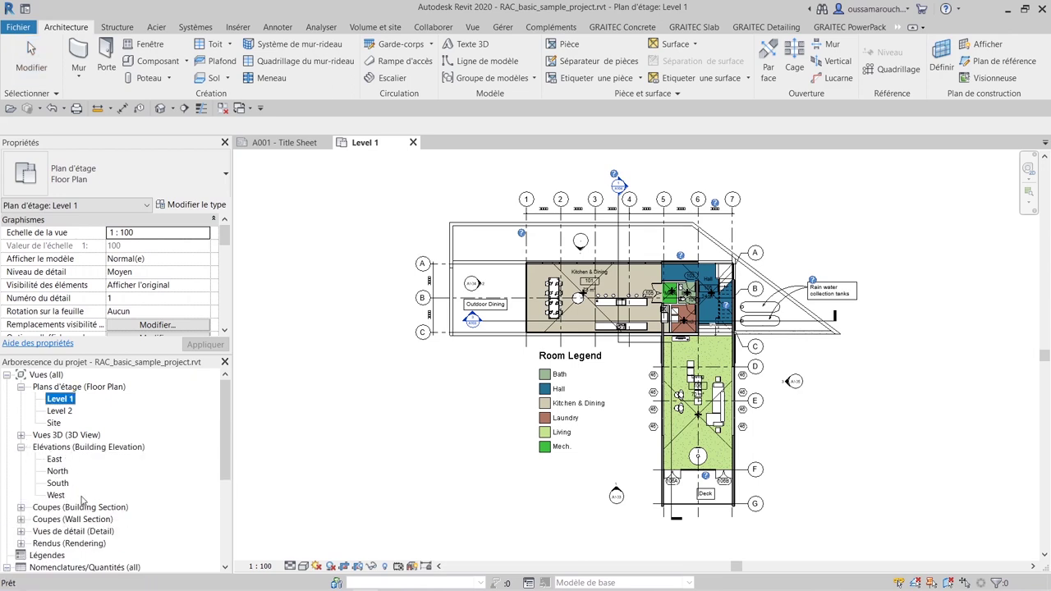
{"action": "left_click", "coordinate": [21, 447]}
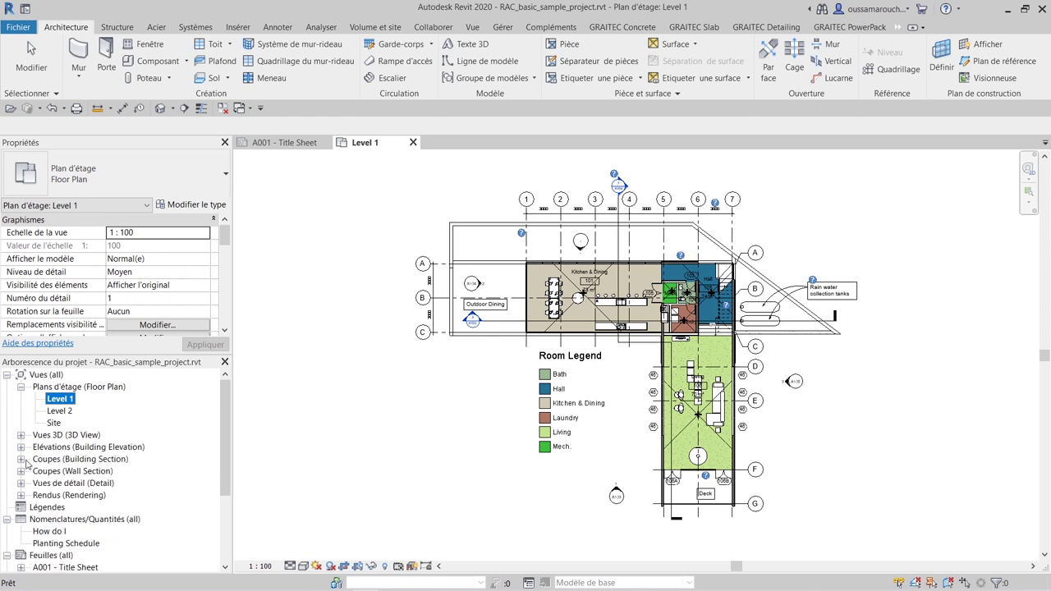
{"action": "left_click", "coordinate": [20, 459]}
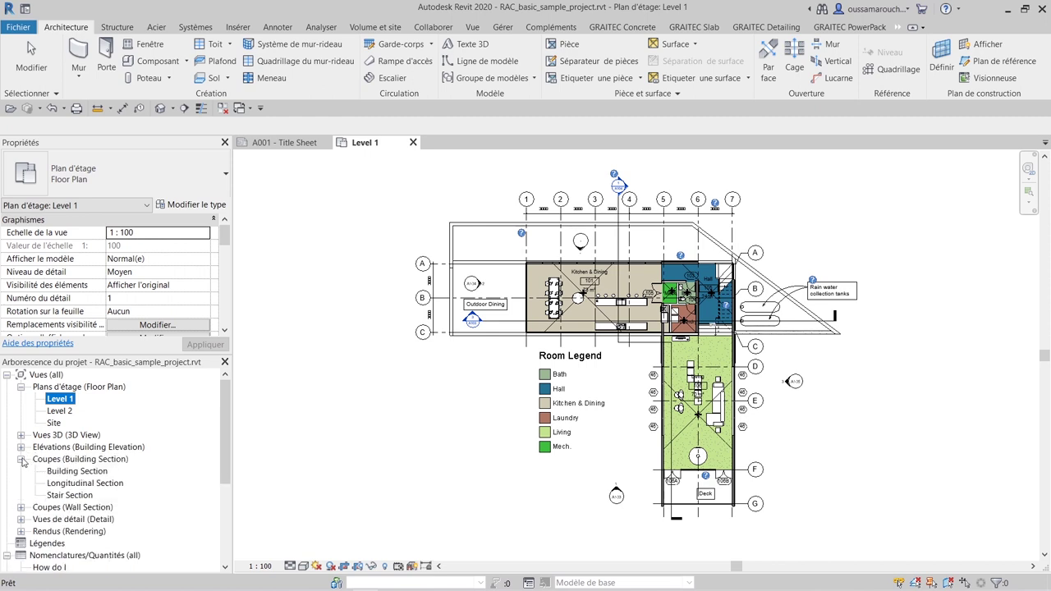
{"action": "left_click", "coordinate": [21, 459]}
{"action": "left_click", "coordinate": [21, 471]}
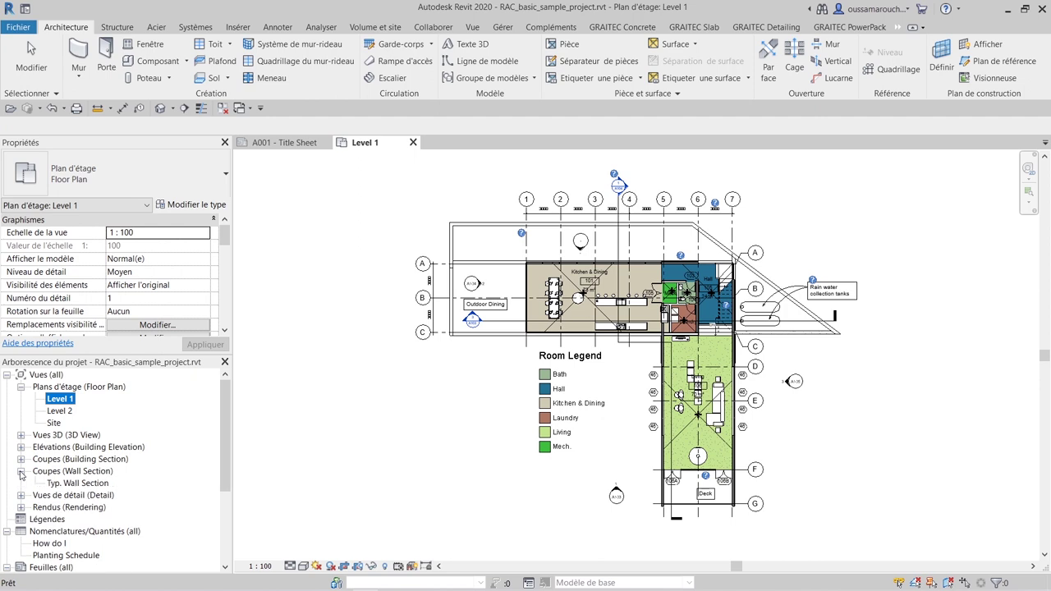
{"action": "left_click", "coordinate": [20, 472]}
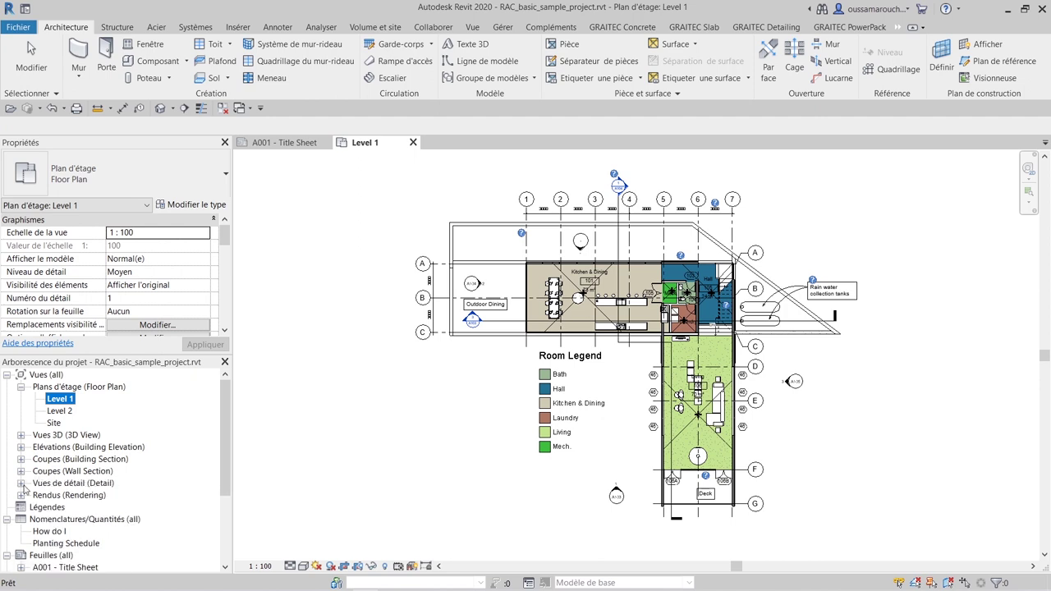
{"action": "left_click", "coordinate": [21, 484]}
{"action": "left_click", "coordinate": [20, 483]}
{"action": "left_click", "coordinate": [21, 495]}
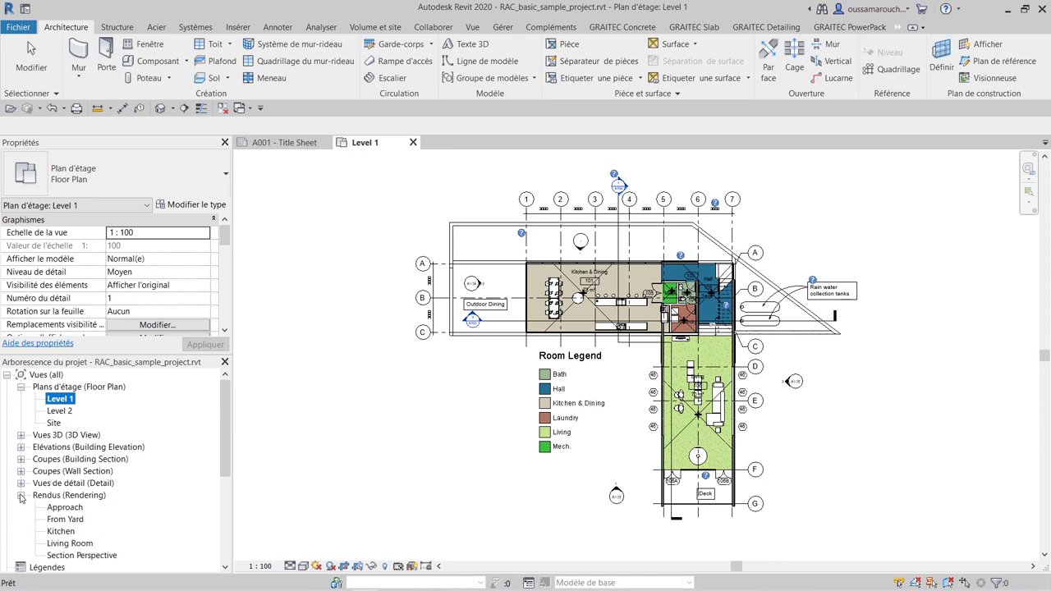
{"action": "left_click", "coordinate": [21, 495]}
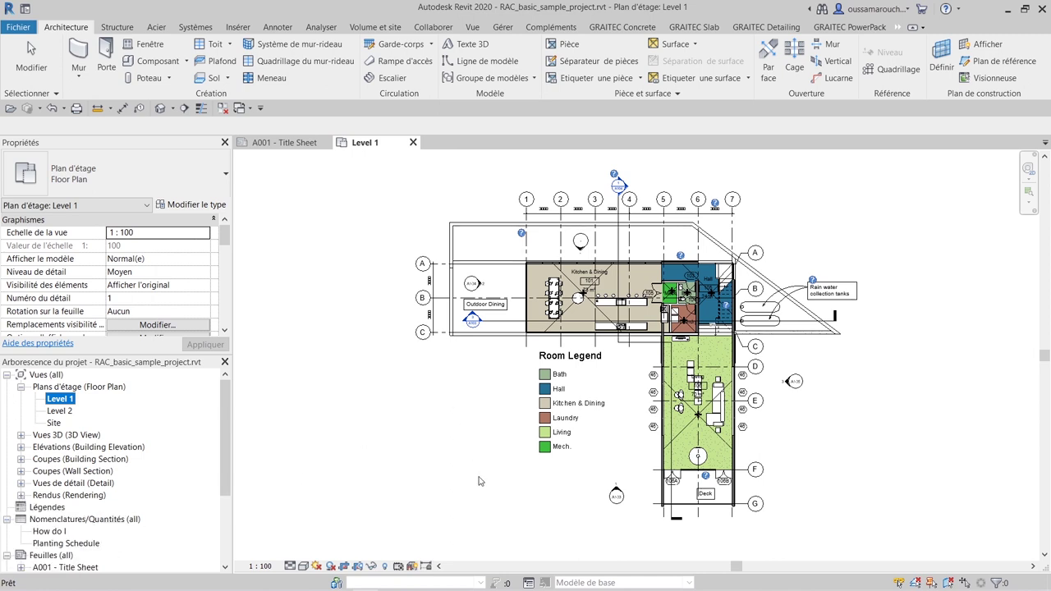
{"action": "left_click", "coordinate": [420, 518]}
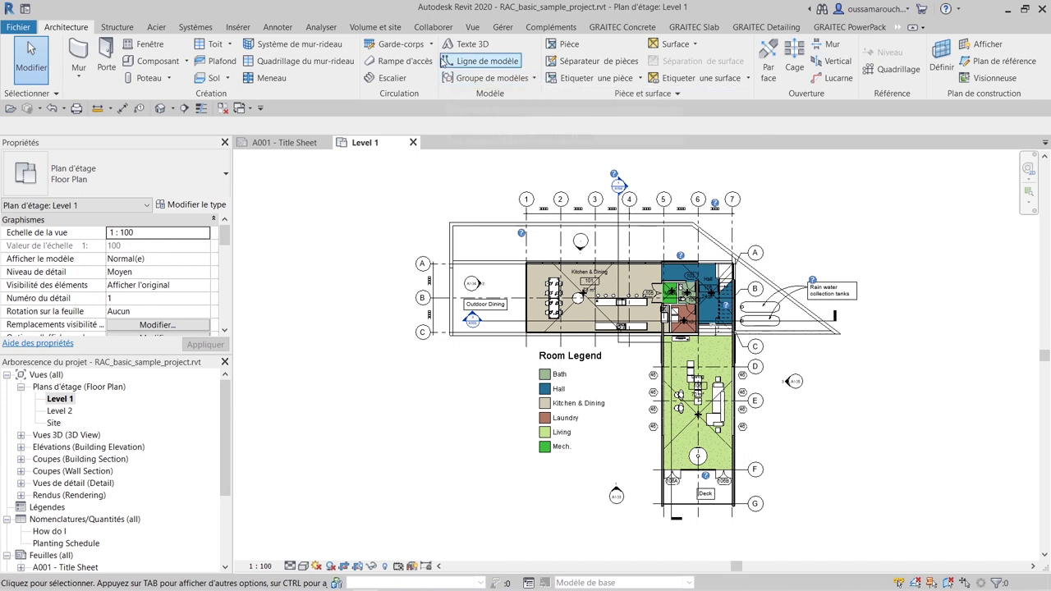
Start the Vue > Coupe section command with the Building Section type selected
{"action": "left_click", "coordinate": [472, 27]}
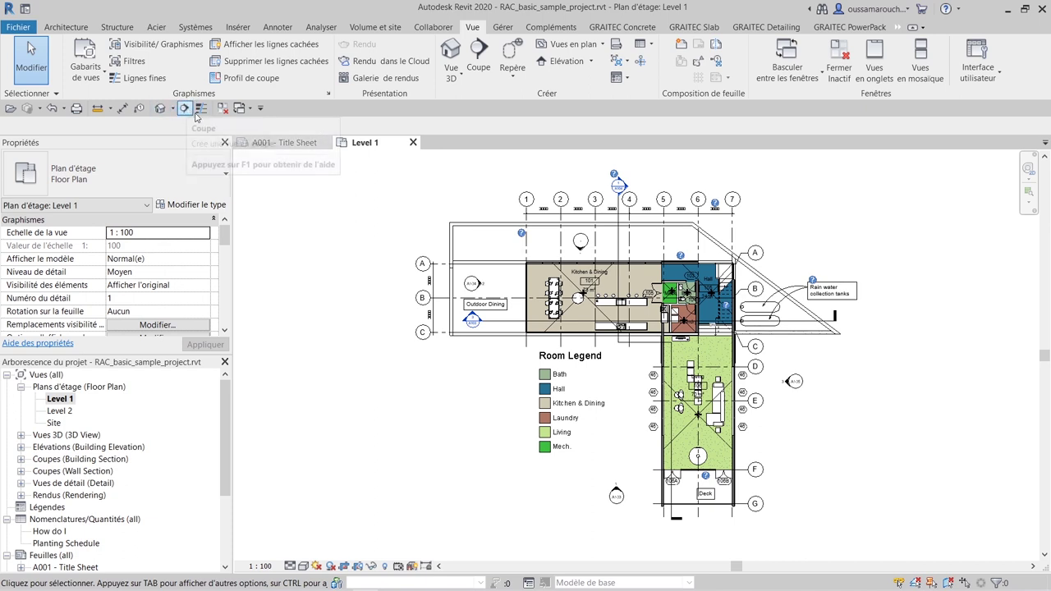
{"action": "left_click", "coordinate": [478, 56]}
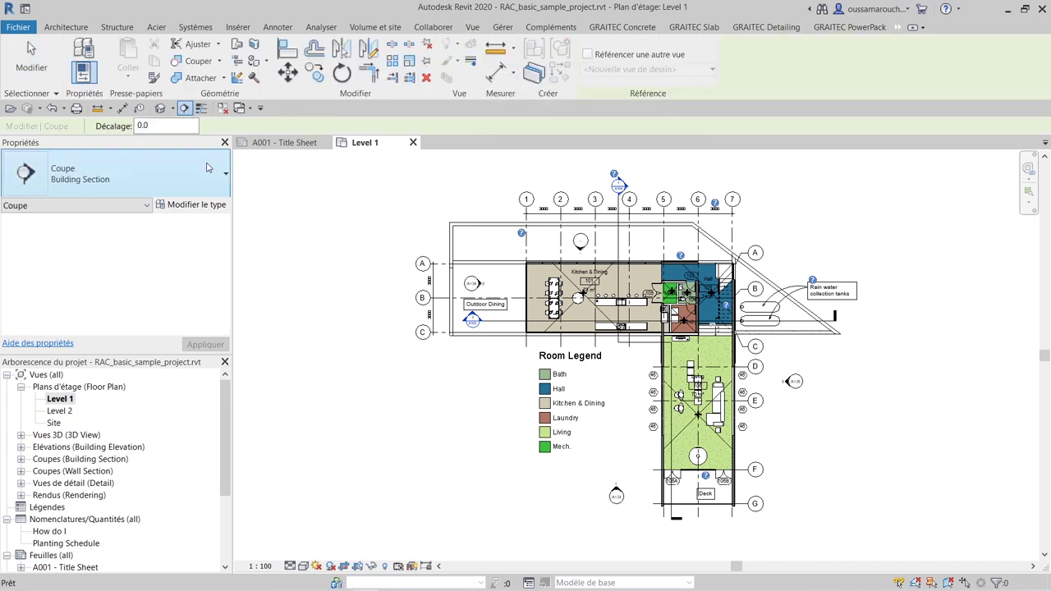
{"action": "left_click", "coordinate": [178, 173]}
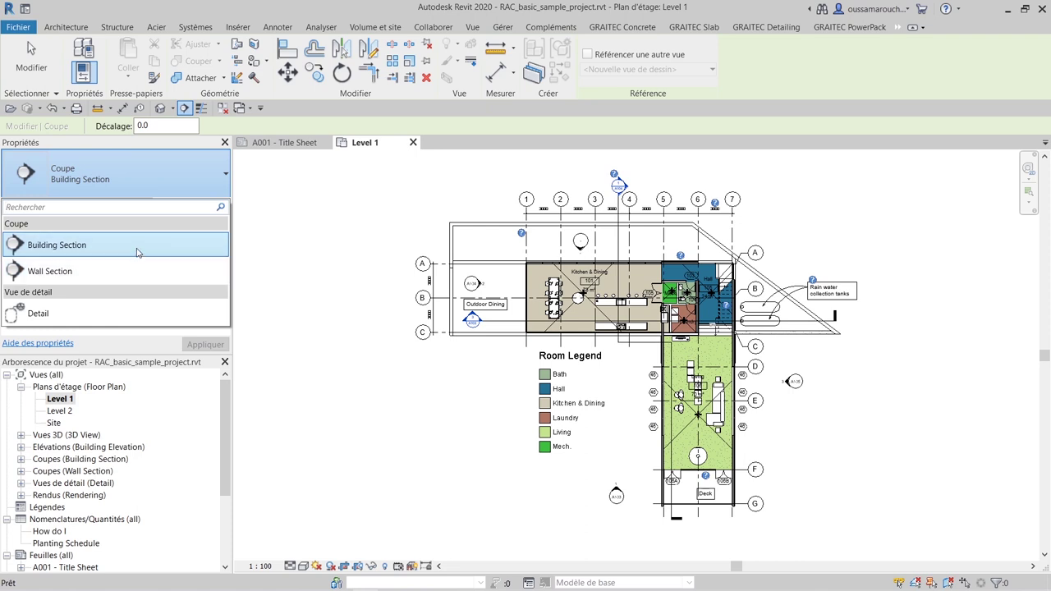
{"action": "left_click", "coordinate": [137, 251]}
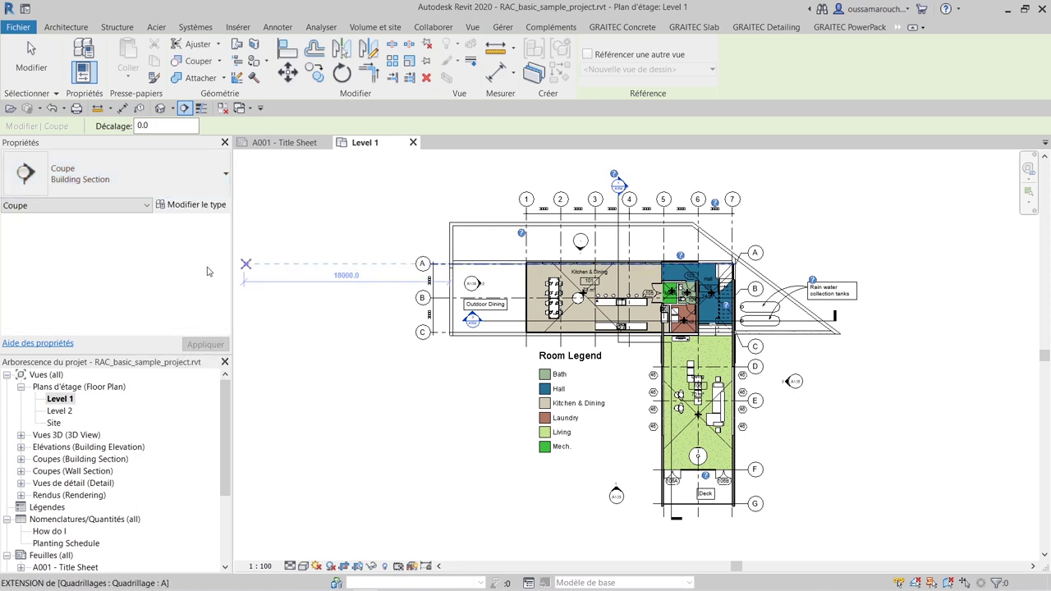
{"action": "left_click", "coordinate": [174, 178]}
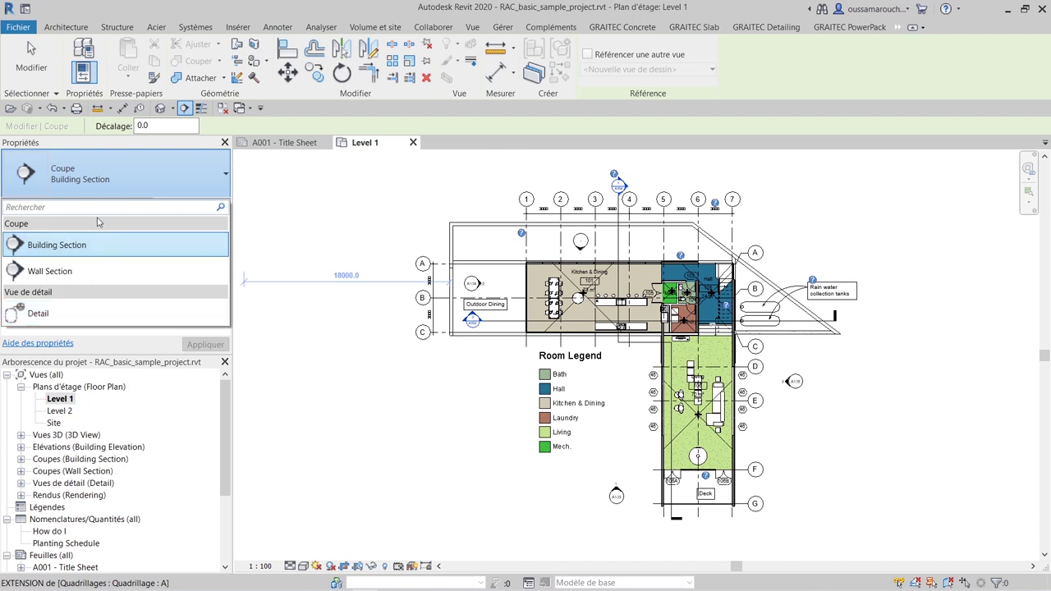
Draw a vertical Building Section from above grid bubble 2 down to below the Room Legend
{"action": "middle_click_drag", "start_coordinate": [629, 358], "coordinate": [501, 384]}
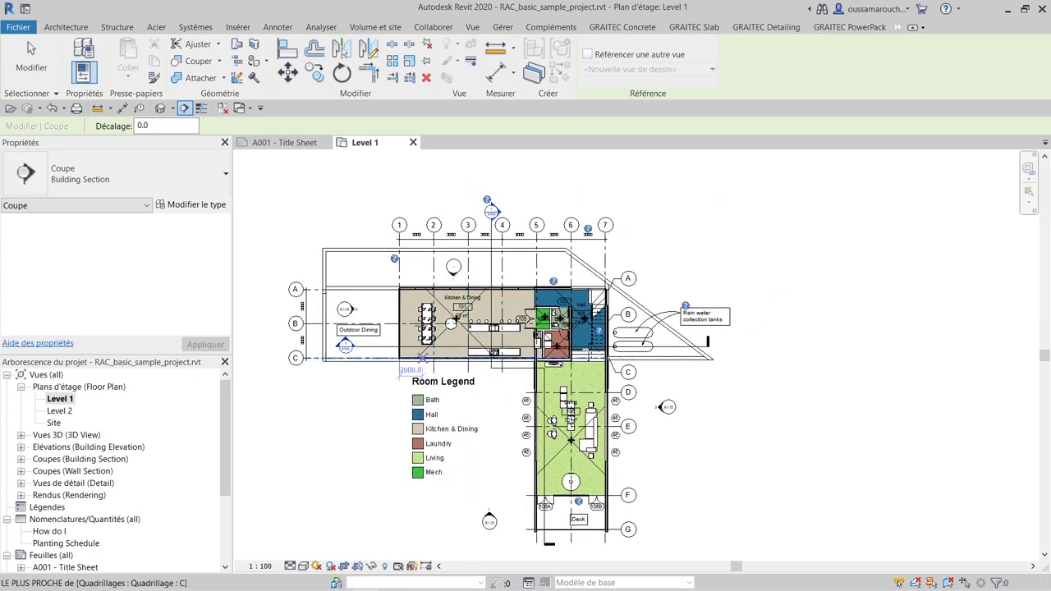
{"action": "scroll", "coordinate": [435, 303], "scroll_direction": "up", "scroll_amount": 3}
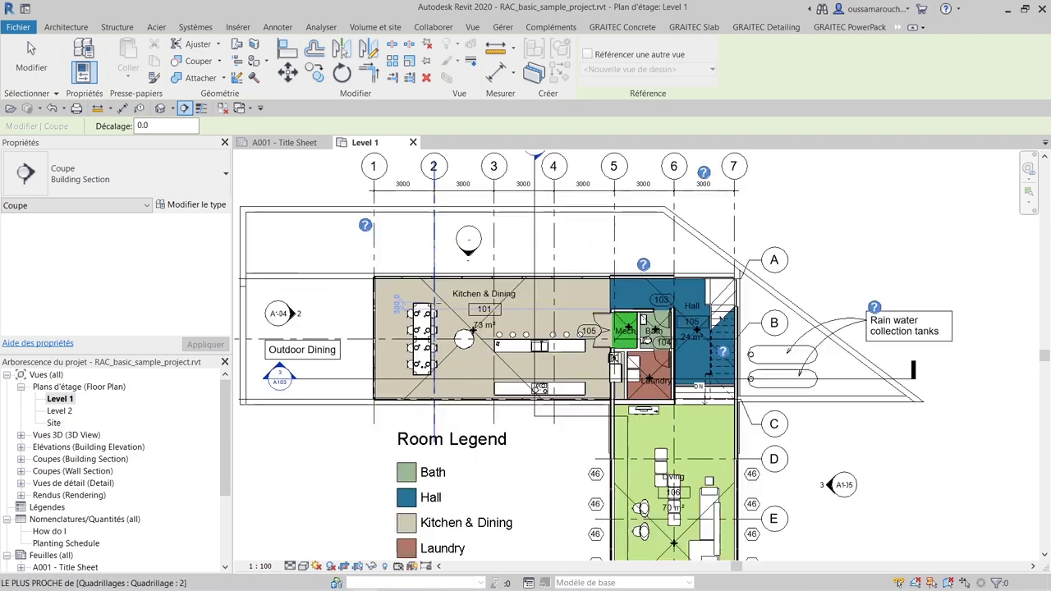
{"action": "scroll", "coordinate": [492, 328], "scroll_direction": "down", "scroll_amount": 3}
{"action": "middle_click_drag", "start_coordinate": [490, 334], "coordinate": [484, 308]}
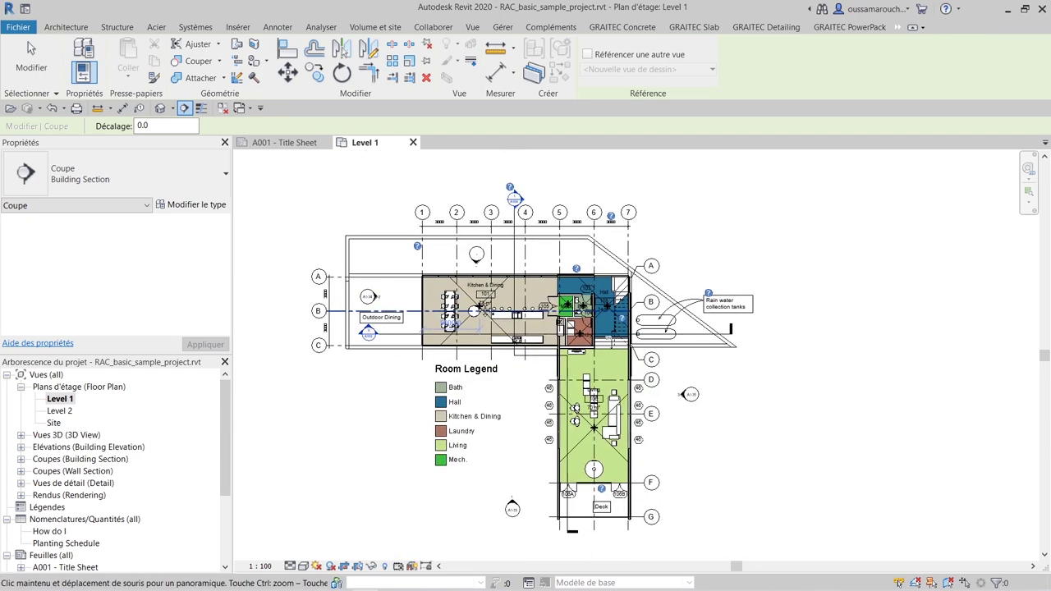
{"action": "left_click", "coordinate": [443, 169]}
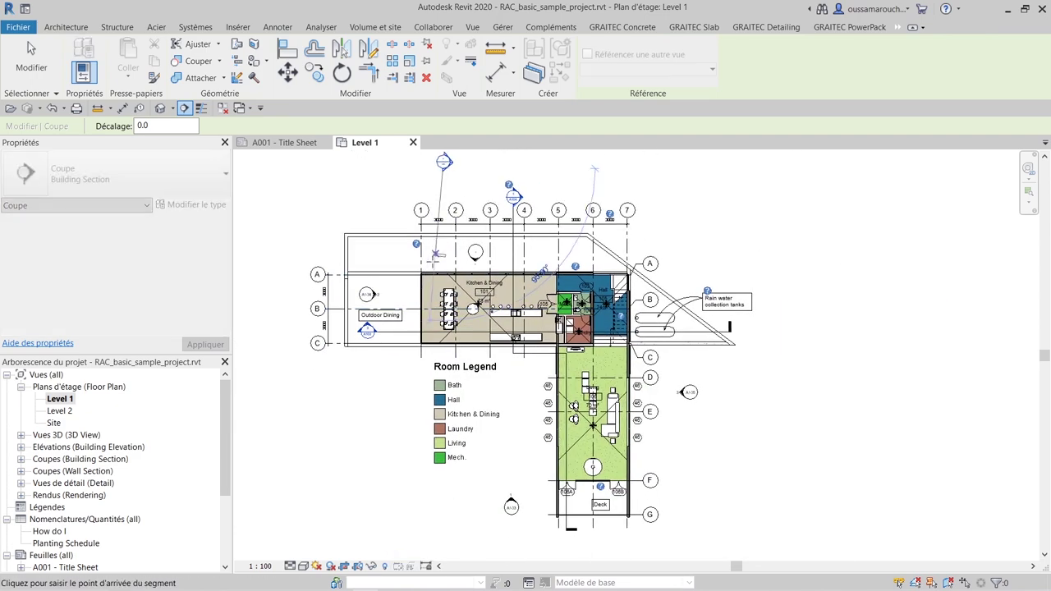
{"action": "left_click", "coordinate": [443, 505]}
{"action": "key", "text": "Escape"}
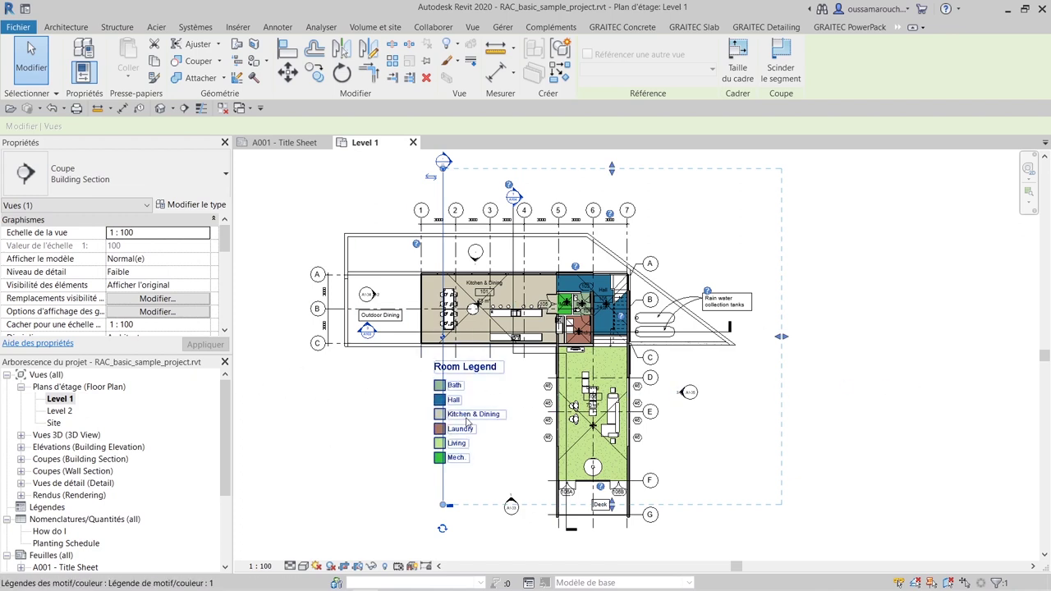
Zoom and pan the plan to frame the section head beside grid bubbles 1–7
{"action": "middle_click_drag", "start_coordinate": [491, 393], "coordinate": [468, 361]}
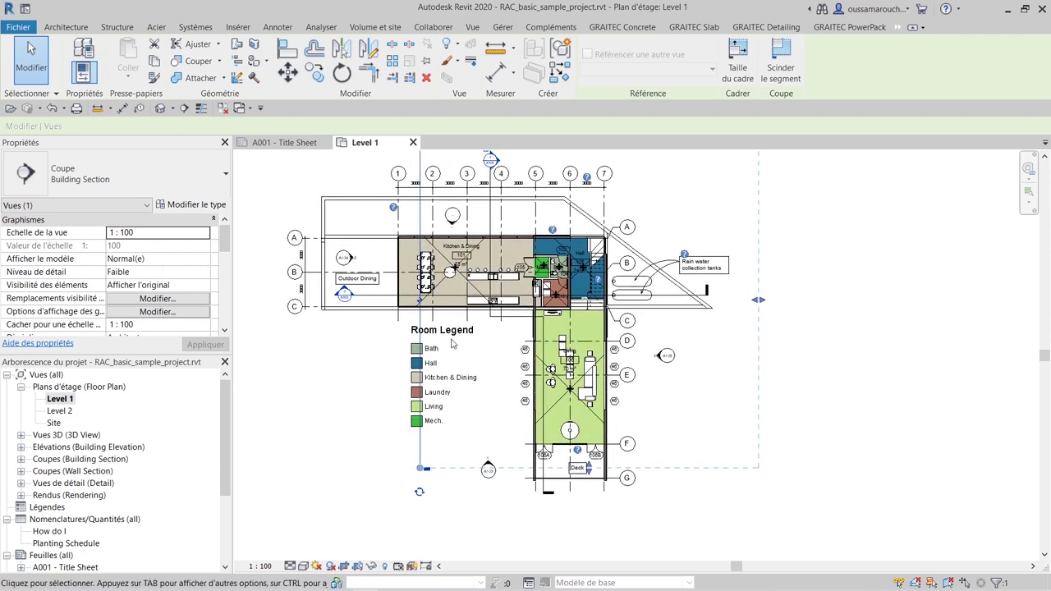
{"action": "scroll", "coordinate": [408, 473], "scroll_direction": "up", "scroll_amount": 1}
{"action": "scroll", "coordinate": [411, 469], "scroll_direction": "up", "scroll_amount": 2}
{"action": "scroll", "coordinate": [418, 464], "scroll_direction": "up", "scroll_amount": 2}
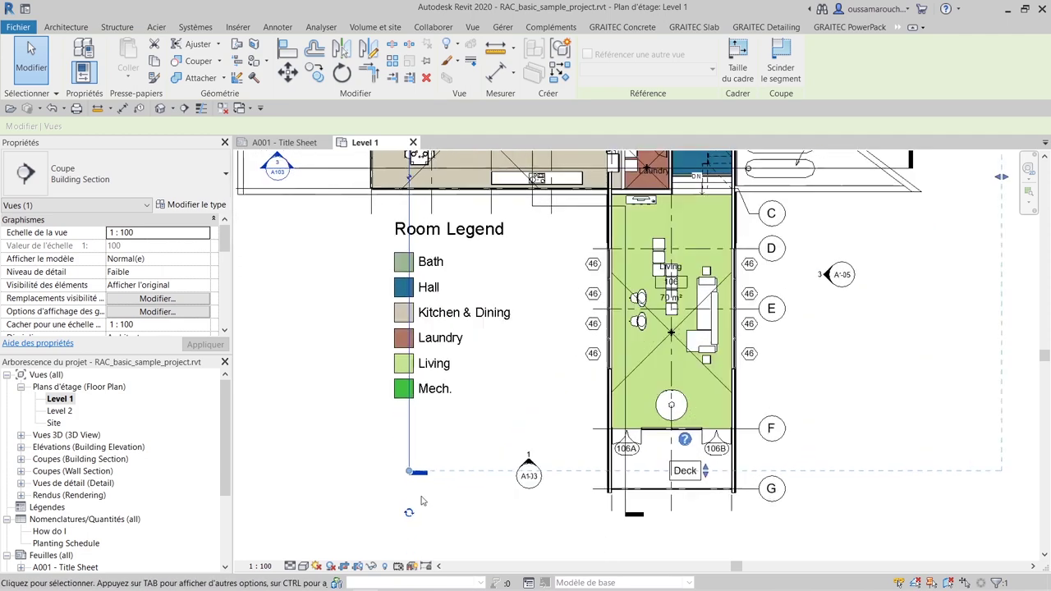
{"action": "scroll", "coordinate": [425, 459], "scroll_direction": "up", "scroll_amount": 3}
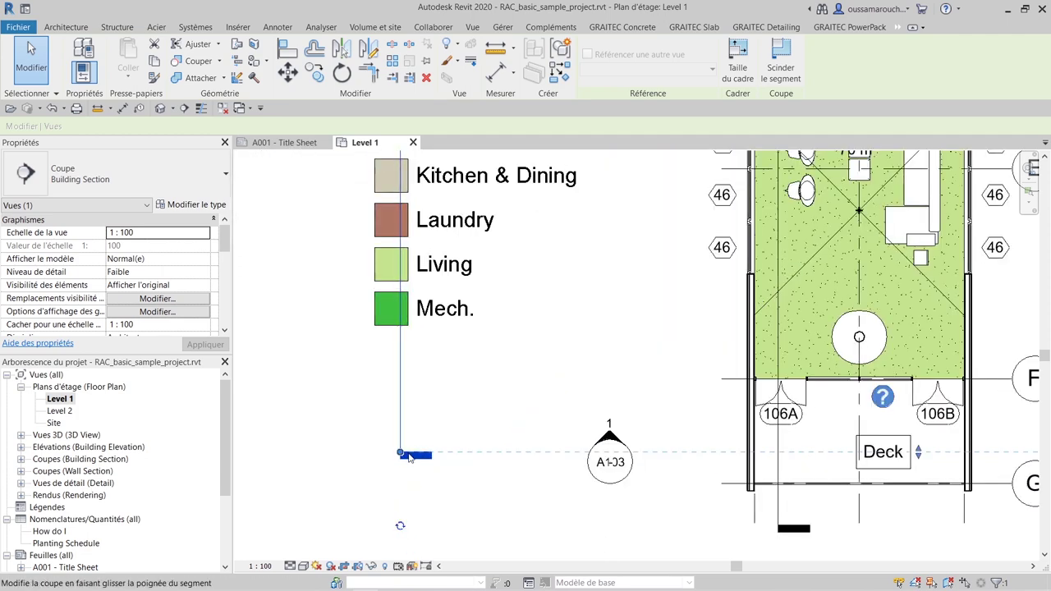
{"action": "scroll", "coordinate": [433, 394], "scroll_direction": "up", "scroll_amount": 1}
{"action": "scroll", "coordinate": [434, 394], "scroll_direction": "down", "scroll_amount": 7}
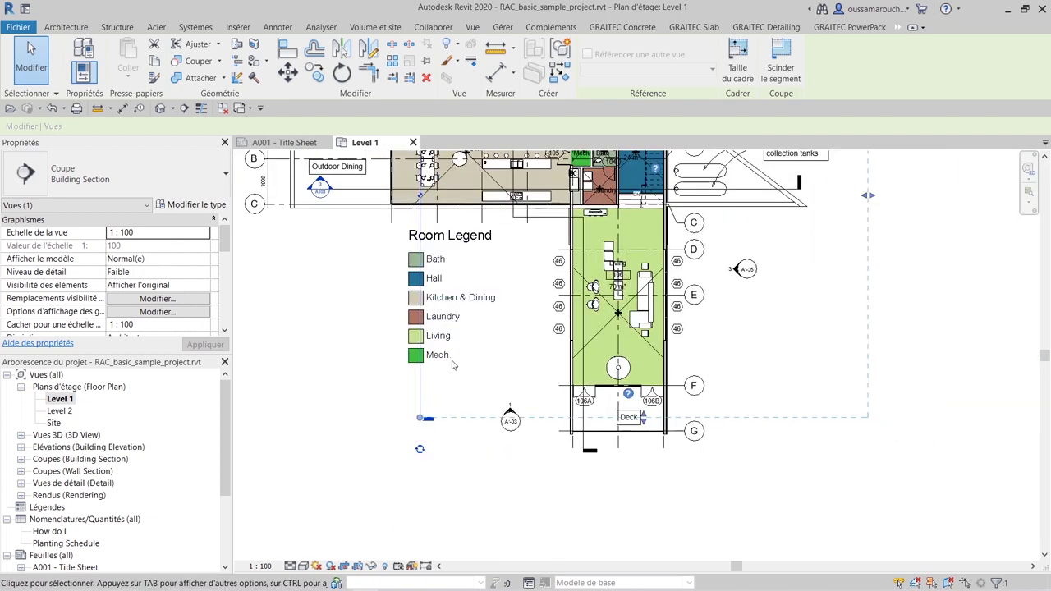
{"action": "middle_click_drag", "start_coordinate": [464, 408], "coordinate": [486, 491]}
{"action": "middle_click_drag", "start_coordinate": [472, 164], "coordinate": [471, 285]}
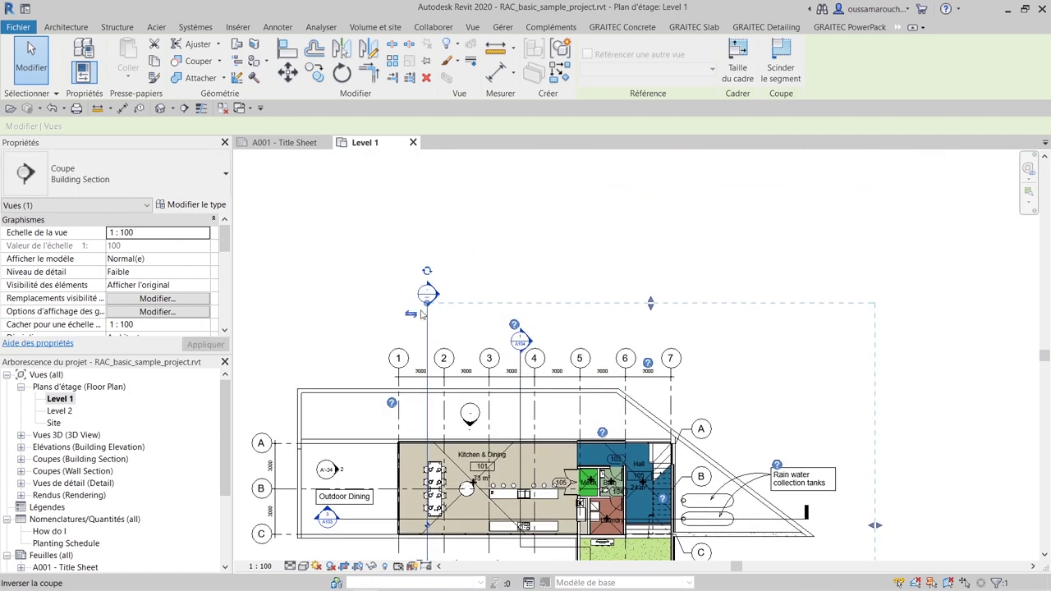
{"action": "mouse_move", "coordinate": [404, 314]}
{"action": "middle_mouse_down"}
{"action": "mouse_move", "coordinate": [411, 349]}
{"action": "mouse_move", "coordinate": [471, 408]}
{"action": "middle_mouse_up"}
Cycle the section head's end symbol and back, then expand the Building Section views list
{"action": "scroll", "coordinate": [420, 359], "scroll_direction": "up", "scroll_amount": 1}
{"action": "scroll", "coordinate": [420, 359], "scroll_direction": "up", "scroll_amount": 2}
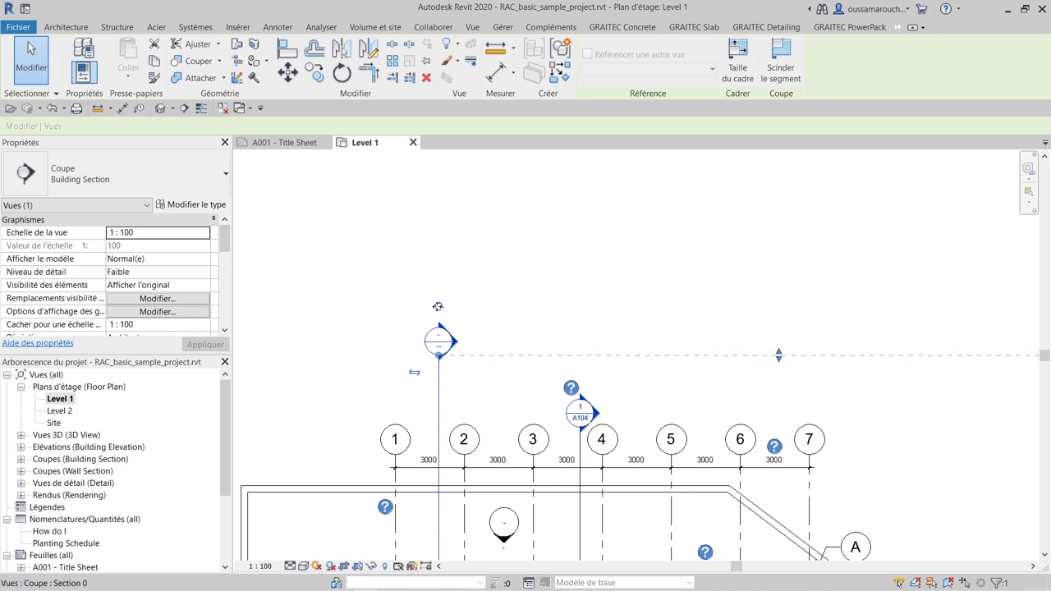
{"action": "left_click", "coordinate": [437, 308]}
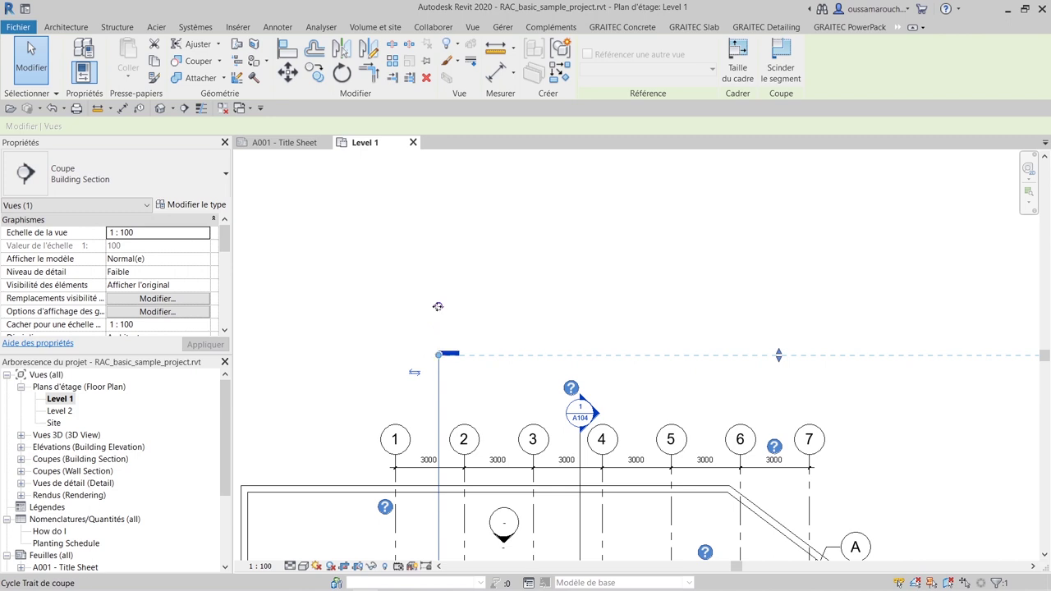
{"action": "left_click", "coordinate": [437, 307]}
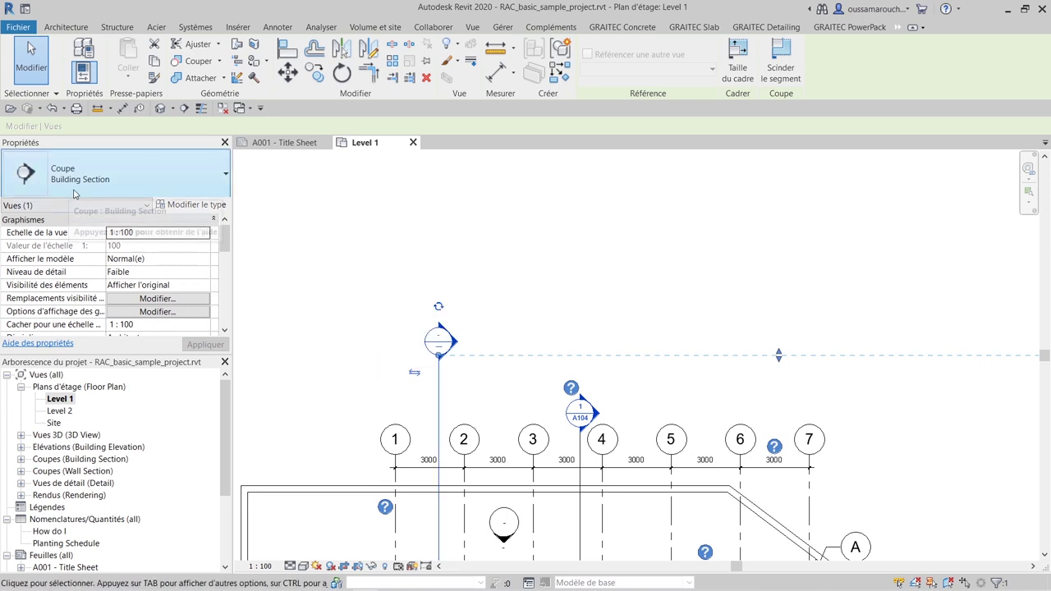
{"action": "left_click", "coordinate": [20, 460]}
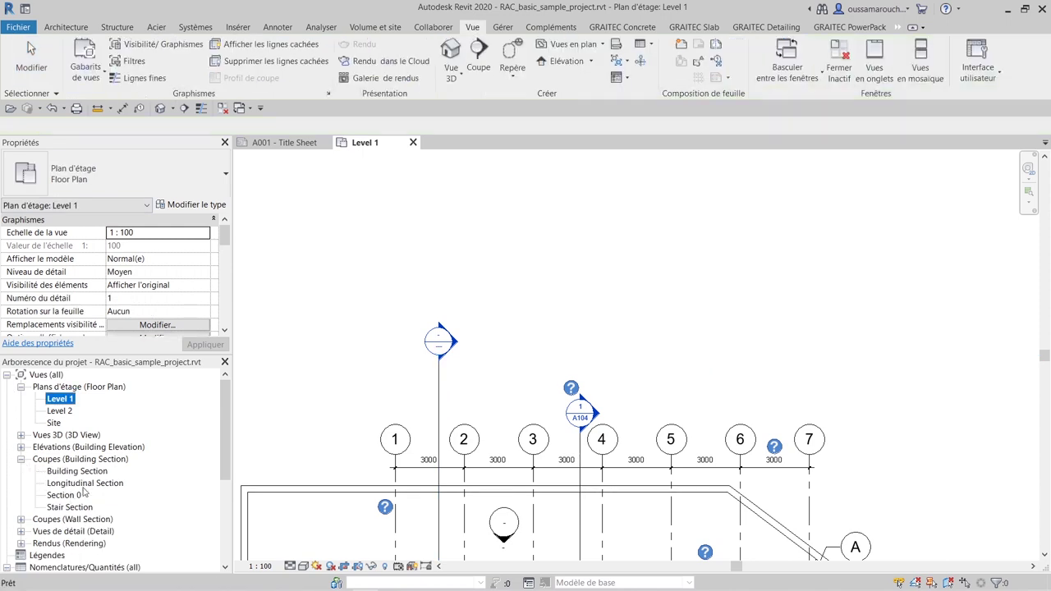
Open Section 0 to view the cut, return to Level 1, and begin renaming Section 0
{"action": "double_click", "coordinate": [439, 335]}
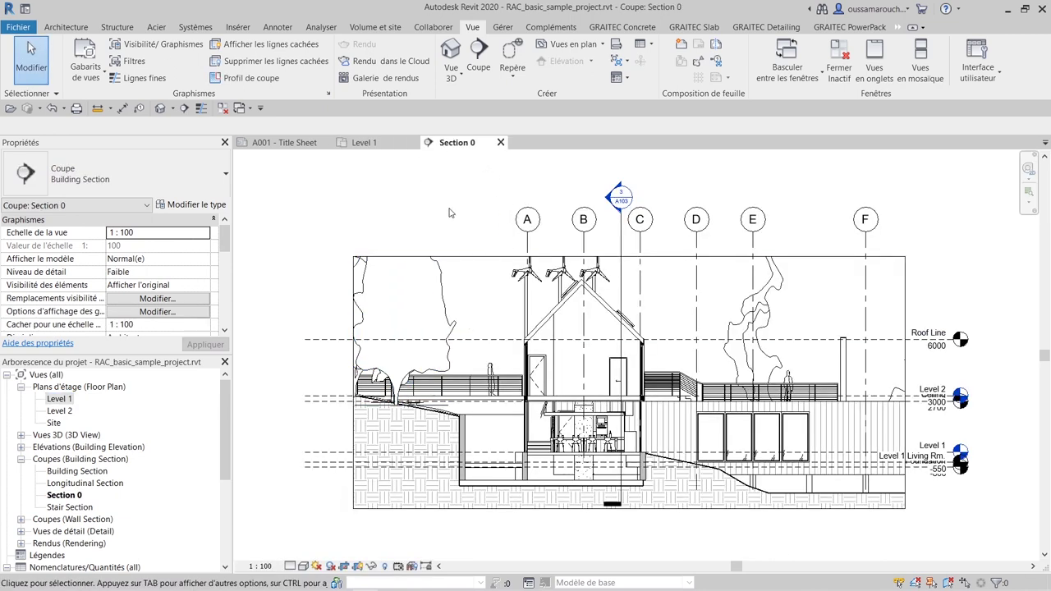
{"action": "left_click", "coordinate": [358, 142]}
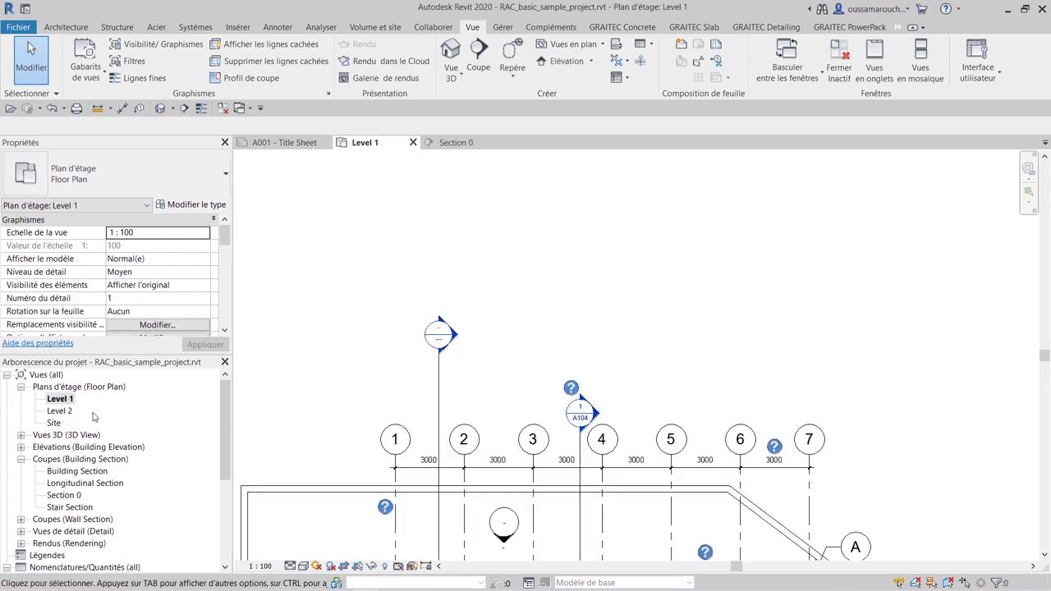
{"action": "left_click", "coordinate": [71, 499]}
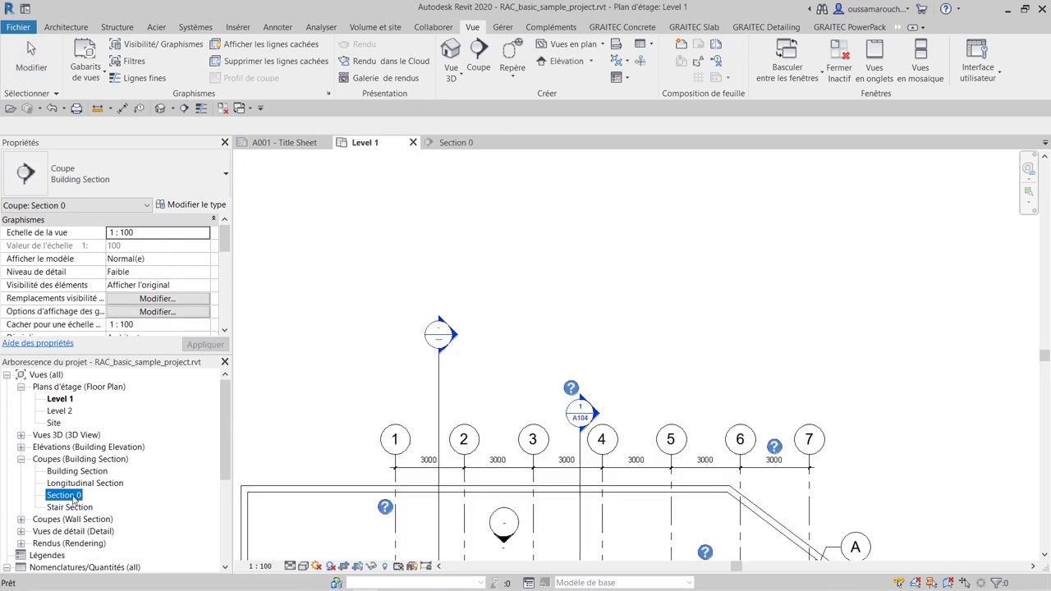
{"action": "left_click", "coordinate": [74, 497]}
{"action": "type", "text": "sc"}
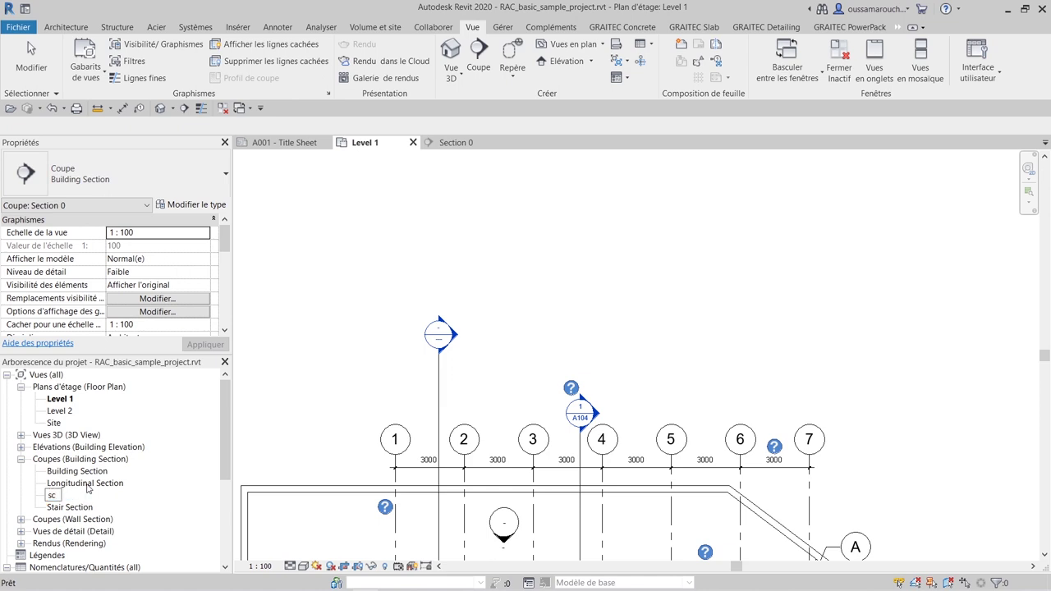
{"action": "key", "text": "BackSpace"}
Name the section 'section1', set its view's visual style to Réaliste, and return to Level 1
{"action": "type", "text": "ecti"}
{"action": "type", "text": "on1"}
{"action": "key", "text": "Return"}
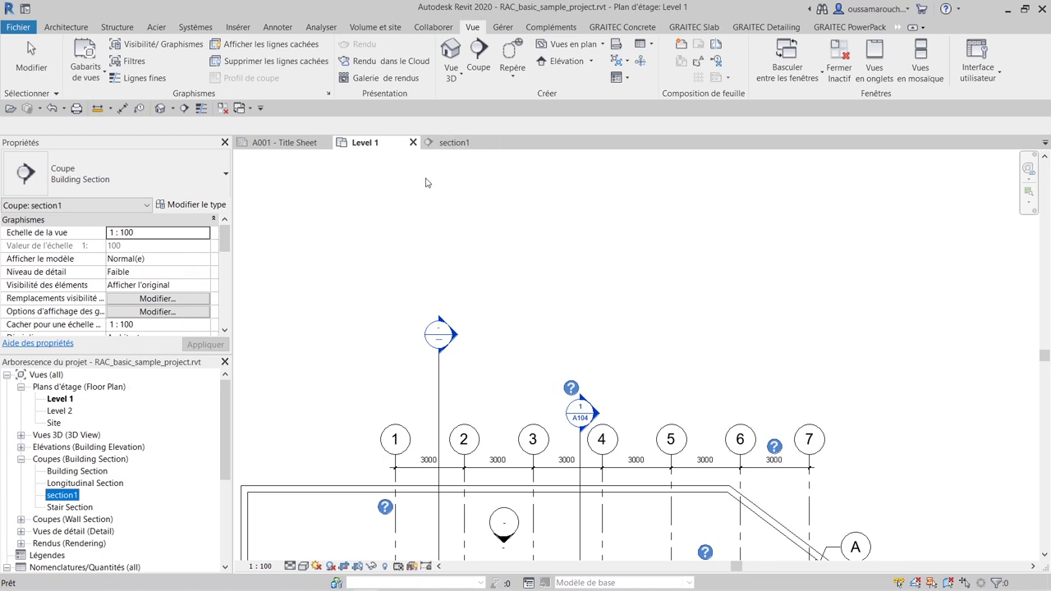
{"action": "scroll", "coordinate": [471, 412], "scroll_direction": "down", "scroll_amount": 2}
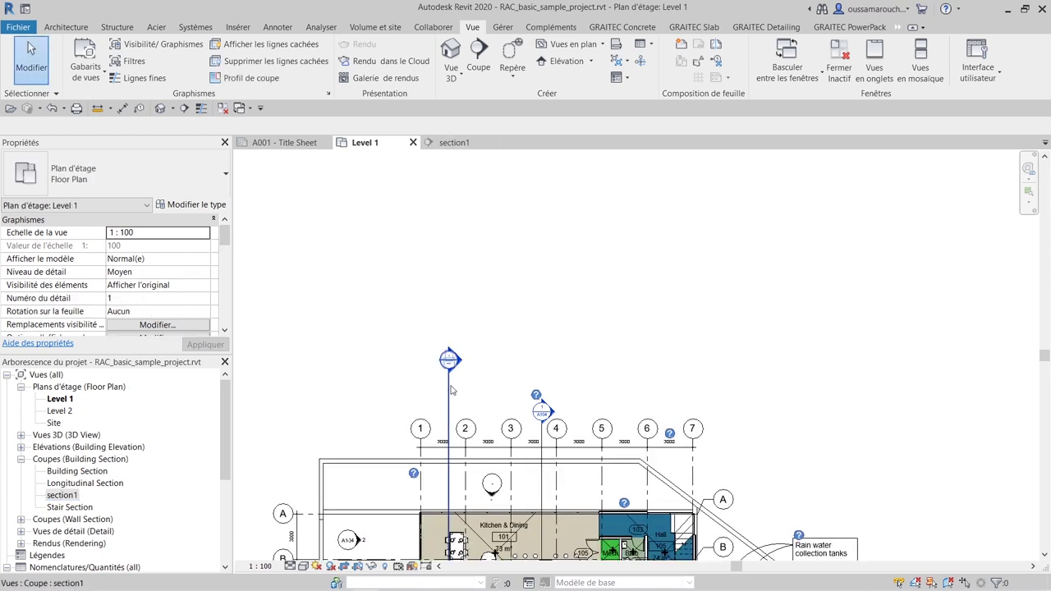
{"action": "left_click", "coordinate": [450, 390]}
{"action": "left_click", "coordinate": [452, 143]}
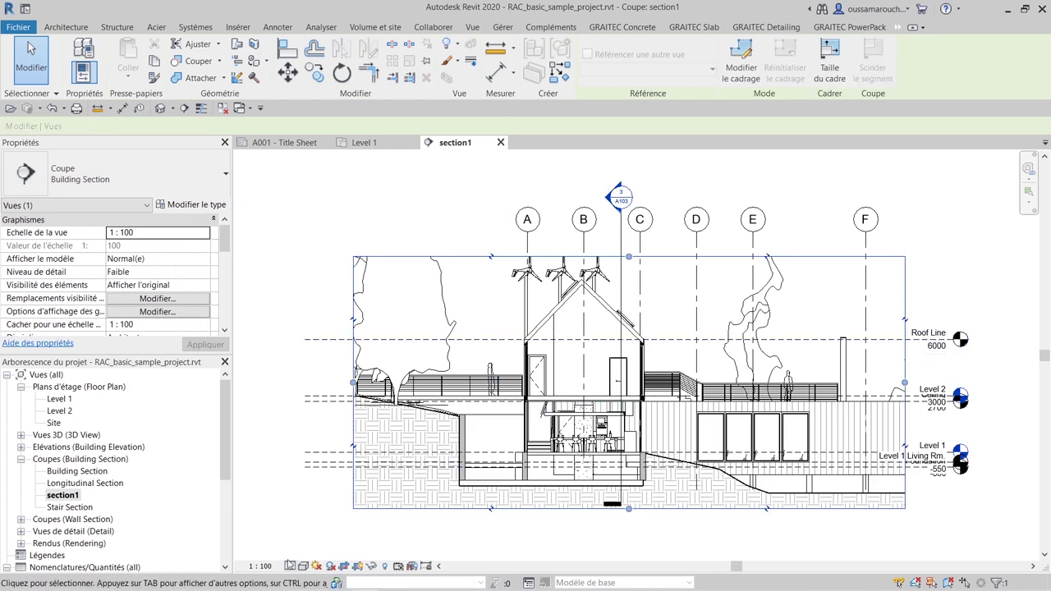
{"action": "left_click", "coordinate": [304, 566]}
{"action": "left_click", "coordinate": [320, 545]}
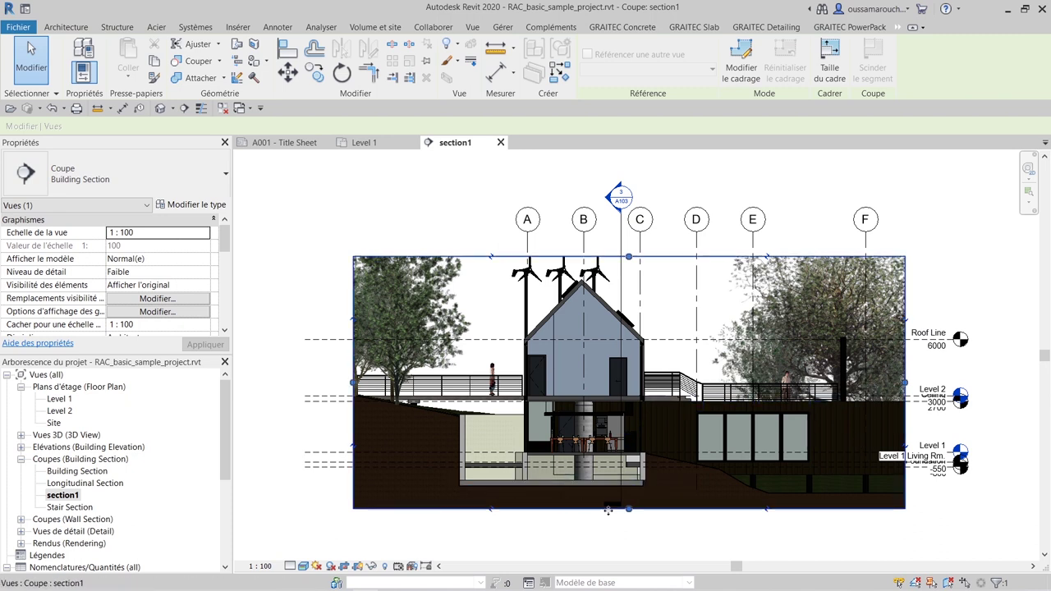
{"action": "left_click", "coordinate": [364, 142]}
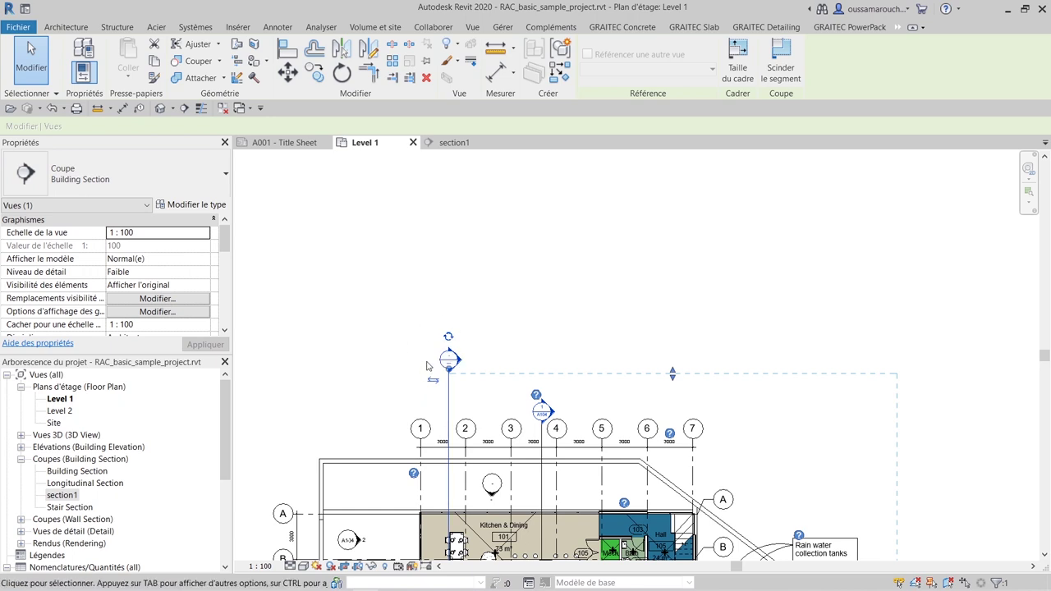
Flip the section's viewing direction, check section1, and reselect the section line on Level 1
{"action": "left_click", "coordinate": [433, 380]}
{"action": "left_click", "coordinate": [456, 144]}
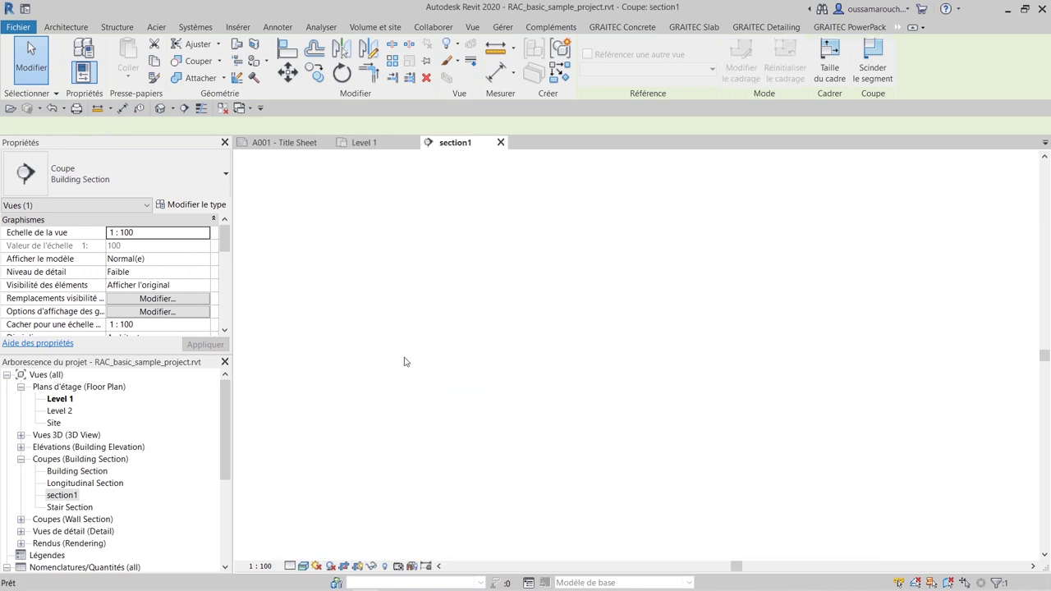
{"action": "left_click", "coordinate": [364, 142]}
{"action": "left_click", "coordinate": [461, 511]}
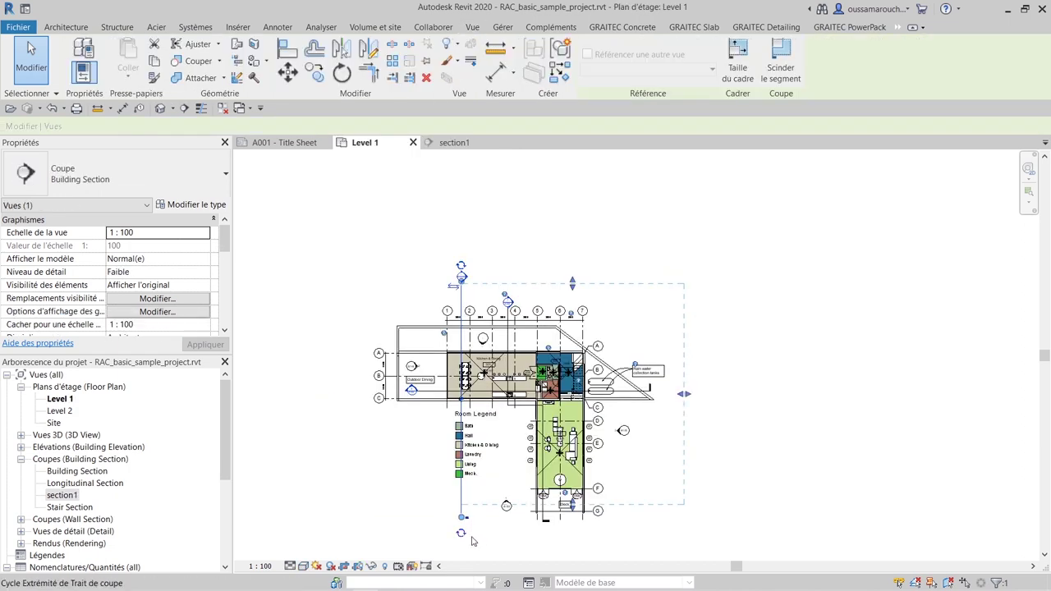
Zoom to the kitchen and drag a gap into the section line across it
{"action": "middle_click_drag", "start_coordinate": [461, 296], "coordinate": [448, 261]}
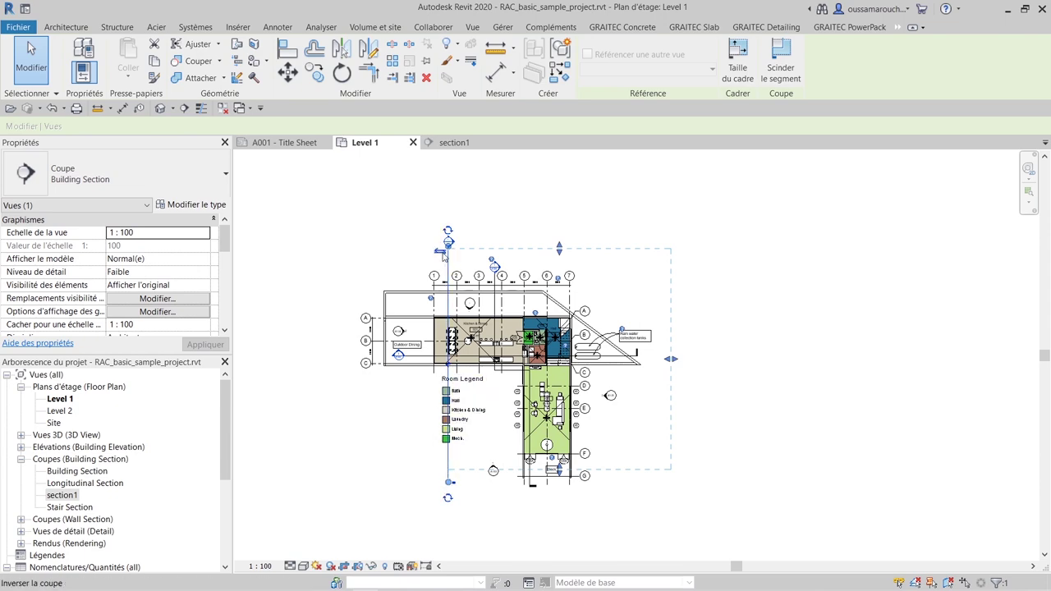
{"action": "scroll", "coordinate": [446, 261], "scroll_direction": "up", "scroll_amount": 2}
{"action": "scroll", "coordinate": [446, 260], "scroll_direction": "up", "scroll_amount": 1}
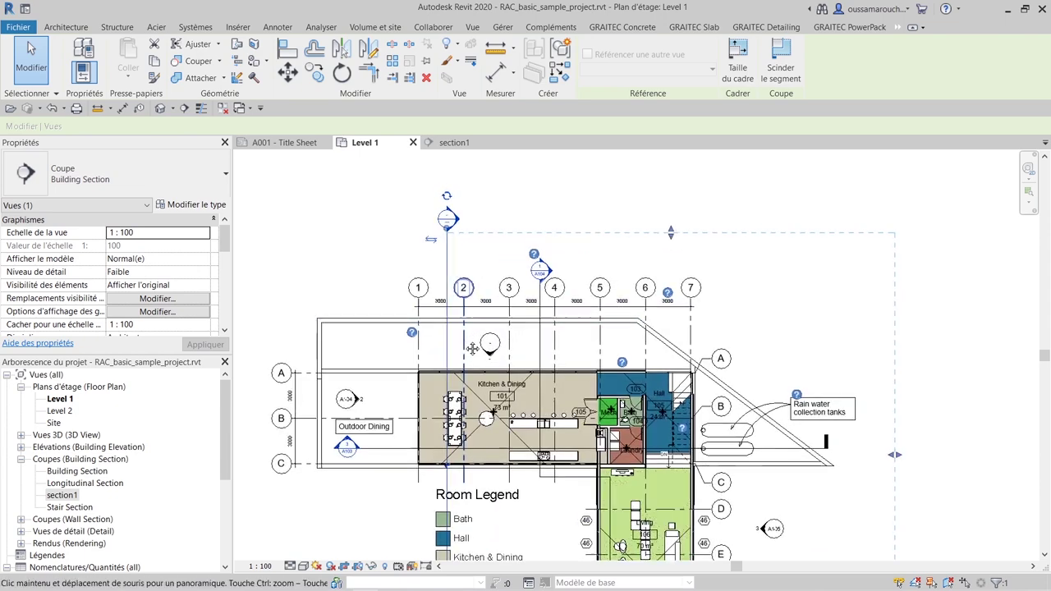
{"action": "middle_click_drag", "start_coordinate": [448, 371], "coordinate": [448, 308]}
{"action": "scroll", "coordinate": [449, 417], "scroll_direction": "up", "scroll_amount": 2}
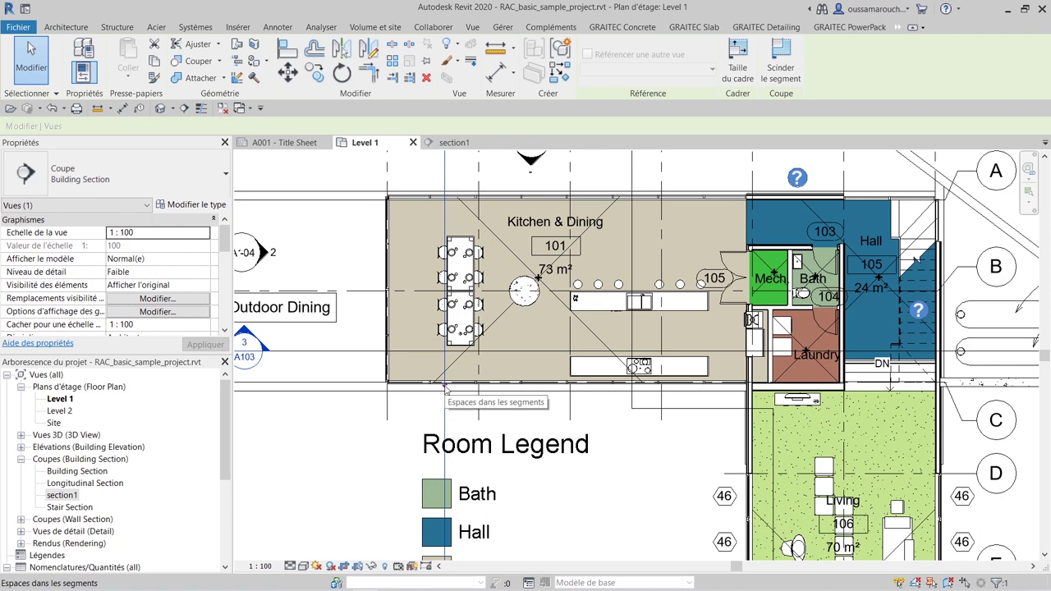
{"action": "left_click_drag", "start_coordinate": [444, 386], "coordinate": [444, 228]}
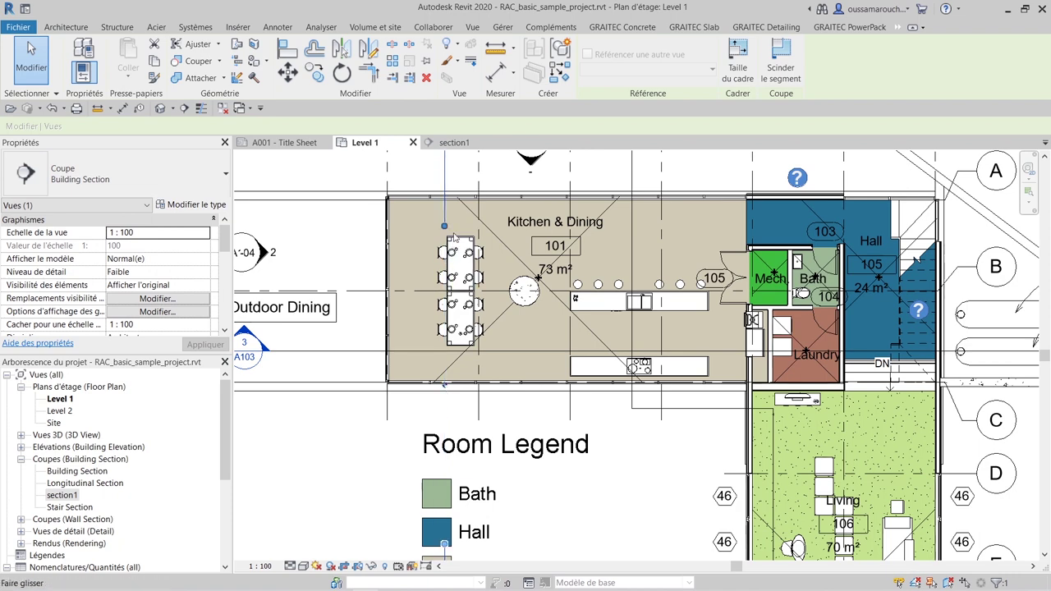
{"action": "scroll", "coordinate": [447, 246], "scroll_direction": "down", "scroll_amount": 2}
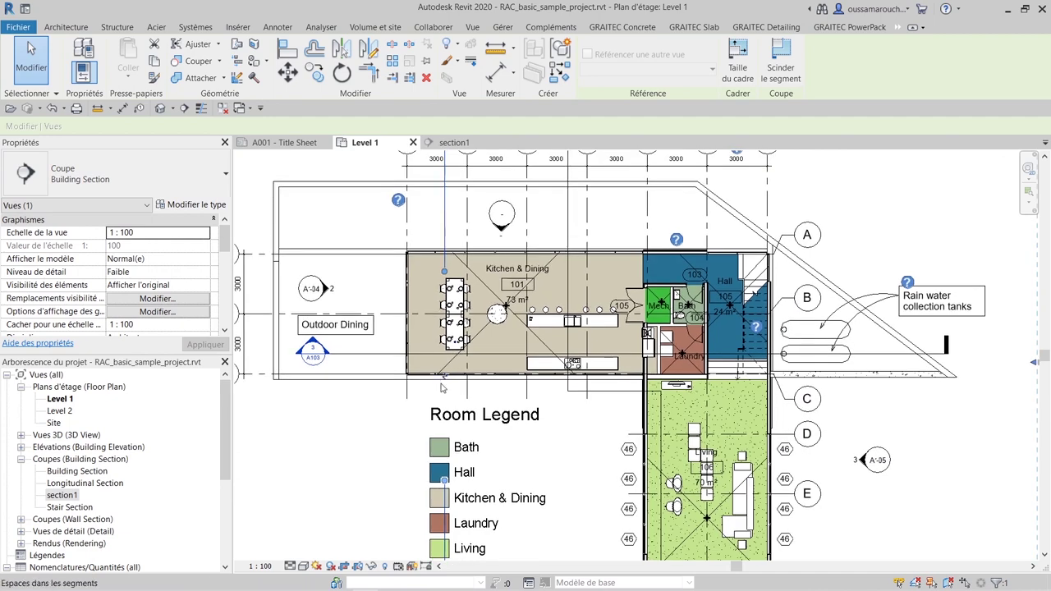
{"action": "scroll", "coordinate": [462, 373], "scroll_direction": "up", "scroll_amount": 4}
{"action": "scroll", "coordinate": [456, 373], "scroll_direction": "up", "scroll_amount": 2}
{"action": "scroll", "coordinate": [444, 361], "scroll_direction": "up", "scroll_amount": 2}
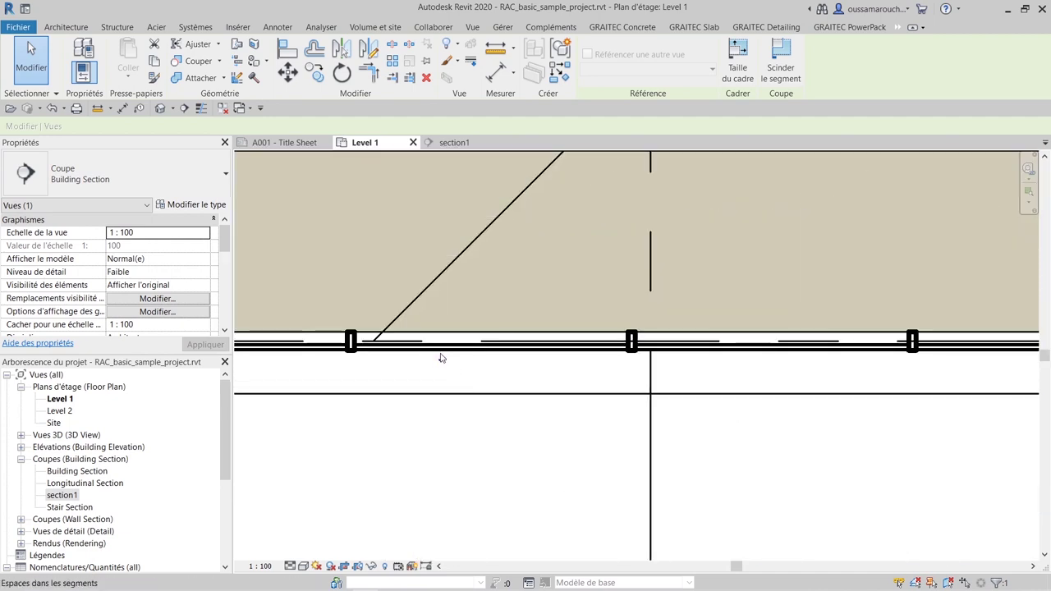
{"action": "left_click", "coordinate": [440, 361]}
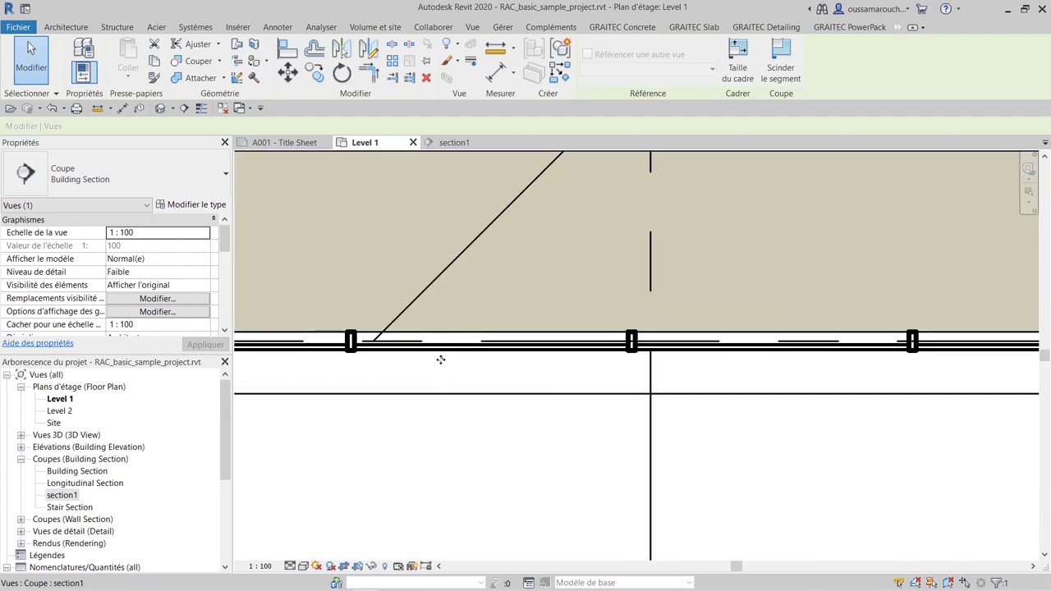
{"action": "scroll", "coordinate": [464, 363], "scroll_direction": "down", "scroll_amount": 3}
{"action": "scroll", "coordinate": [462, 363], "scroll_direction": "down", "scroll_amount": 2}
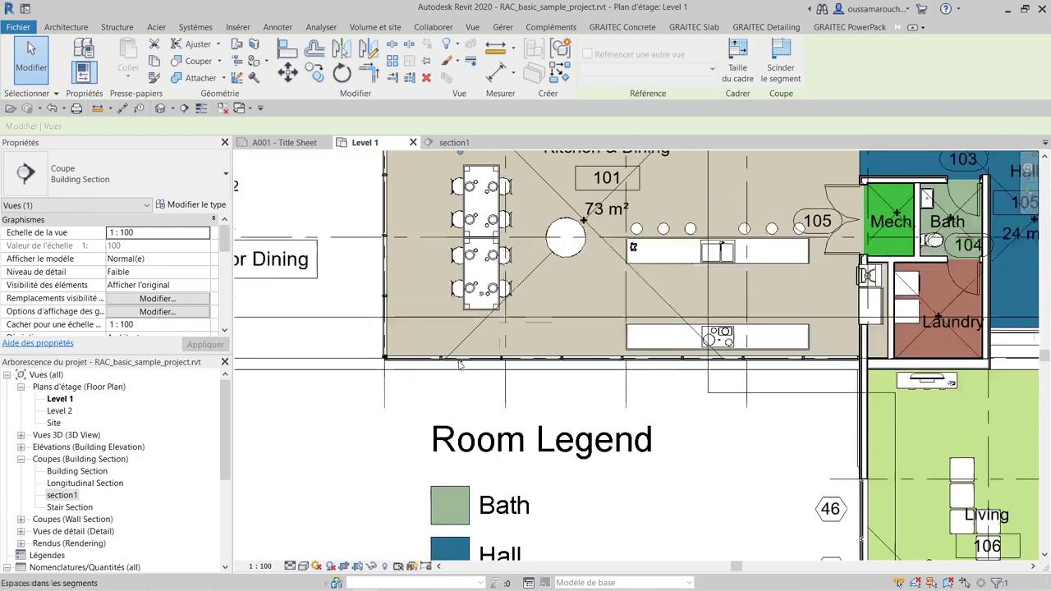
{"action": "scroll", "coordinate": [455, 367], "scroll_direction": "down", "scroll_amount": 2}
{"action": "scroll", "coordinate": [438, 375], "scroll_direction": "down", "scroll_amount": 2}
{"action": "middle_click_drag", "start_coordinate": [437, 376], "coordinate": [432, 497]}
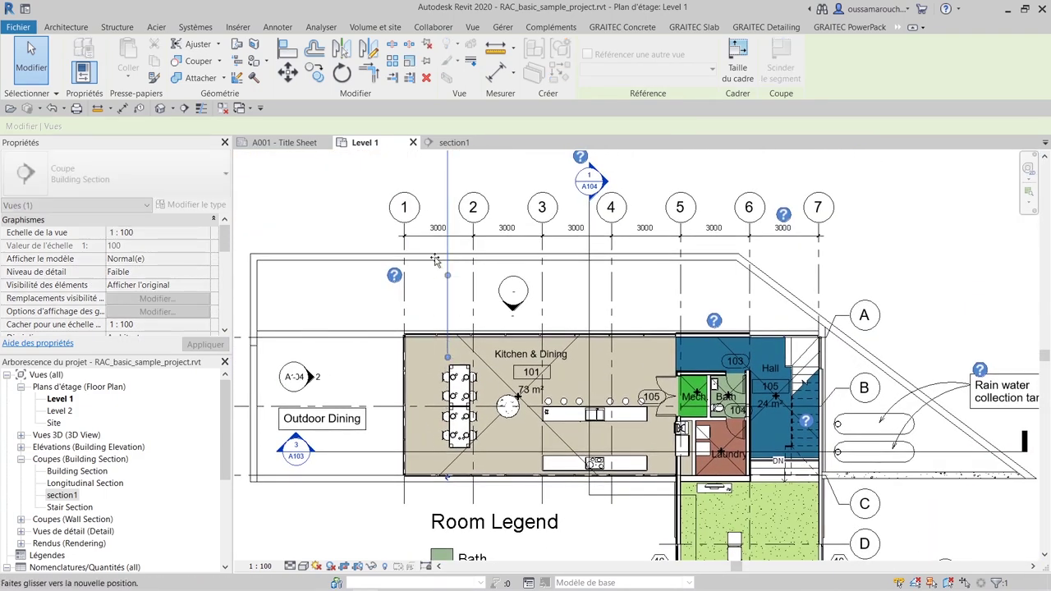
Shorten the section line by dragging its end grip, then reselect the section
{"action": "left_click", "coordinate": [447, 176]}
{"action": "scroll", "coordinate": [467, 496], "scroll_direction": "down", "scroll_amount": 3}
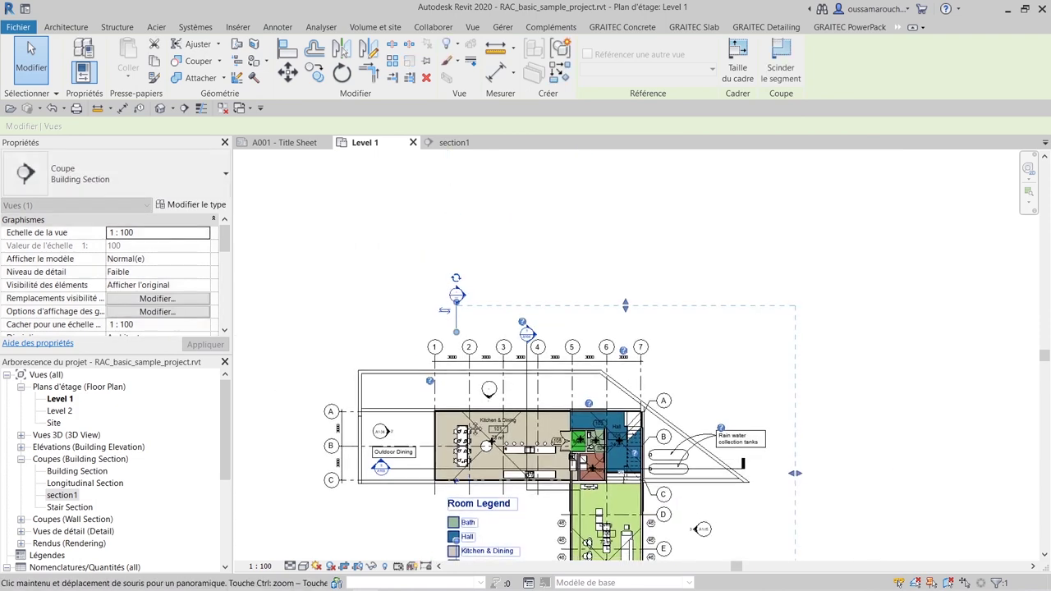
{"action": "scroll", "coordinate": [459, 460], "scroll_direction": "up", "scroll_amount": 3}
{"action": "middle_click_drag", "start_coordinate": [447, 460], "coordinate": [435, 315]}
{"action": "left_click", "coordinate": [435, 314]}
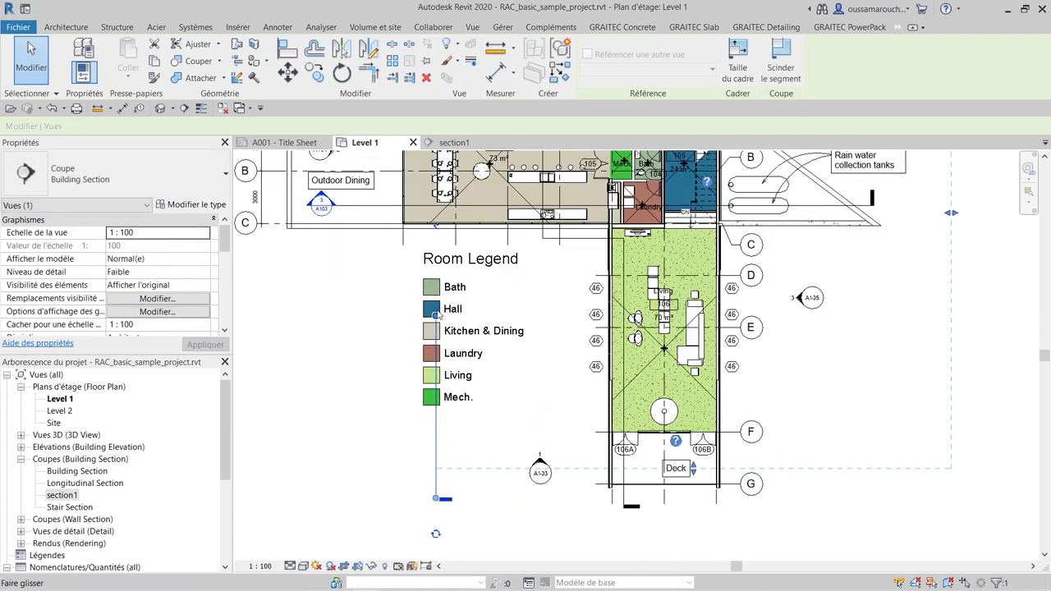
{"action": "left_click_drag", "start_coordinate": [436, 315], "coordinate": [435, 457]}
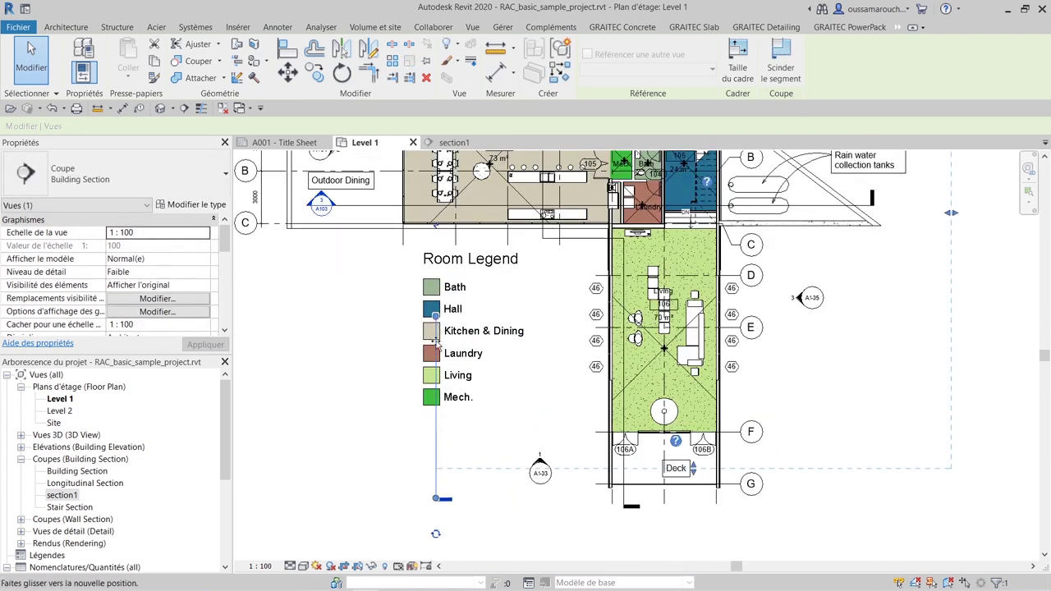
{"action": "left_click", "coordinate": [509, 517]}
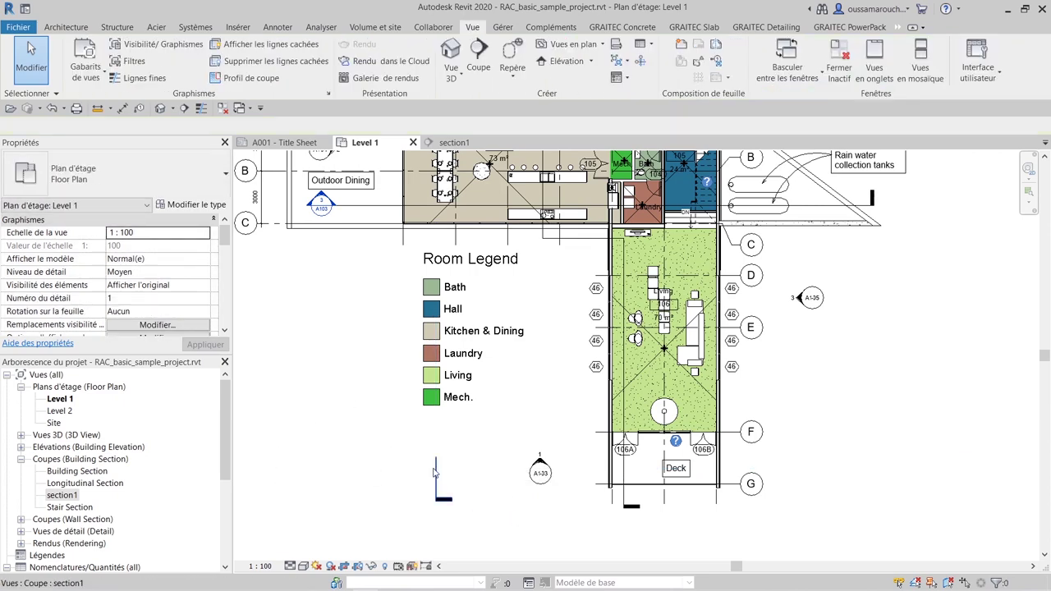
{"action": "scroll", "coordinate": [410, 443], "scroll_direction": "down", "scroll_amount": 3}
{"action": "scroll", "coordinate": [418, 273], "scroll_direction": "up", "scroll_amount": 3}
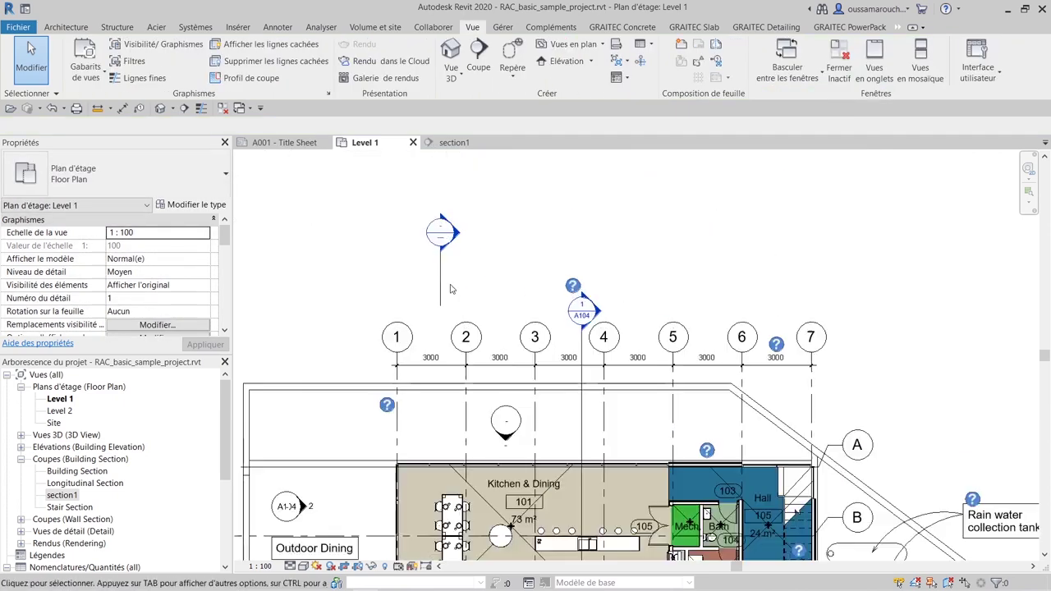
{"action": "left_click", "coordinate": [439, 299]}
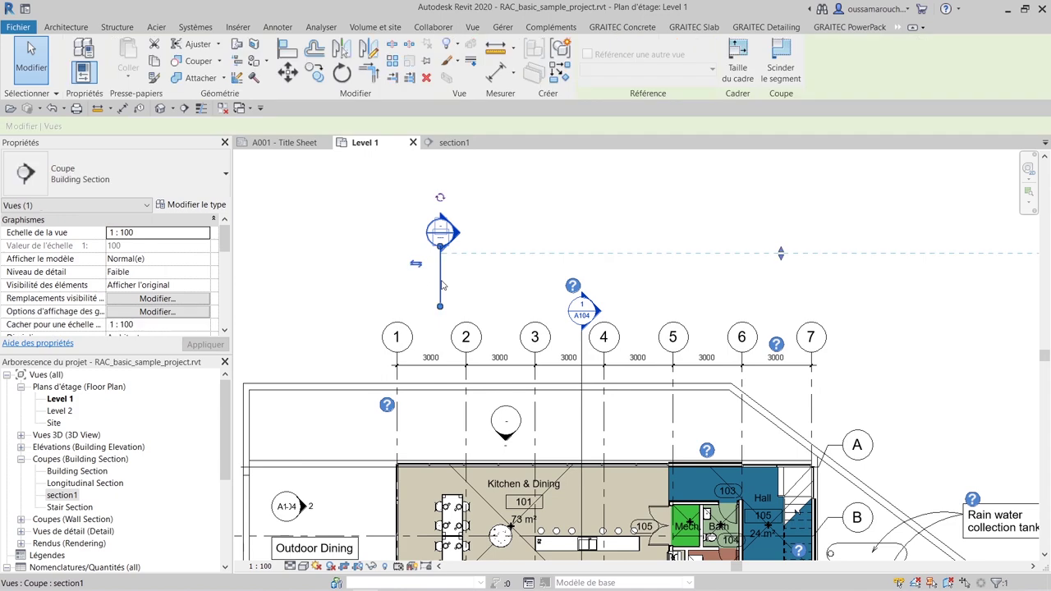
{"action": "left_click", "coordinate": [454, 142]}
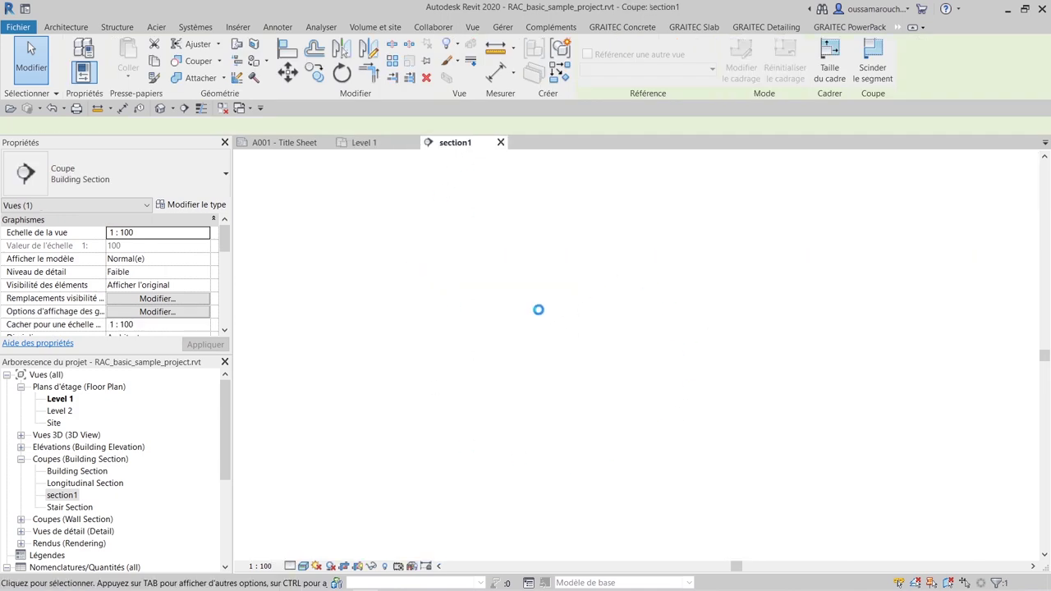
{"action": "scroll", "coordinate": [698, 419], "scroll_direction": "down", "scroll_amount": 1}
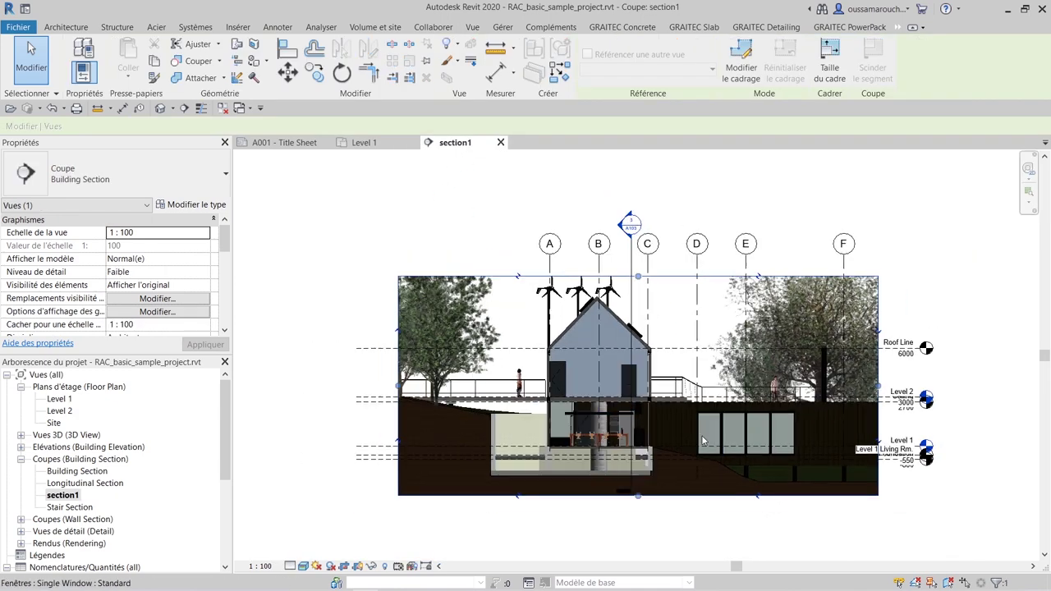
{"action": "scroll", "coordinate": [661, 366], "scroll_direction": "down", "scroll_amount": 1}
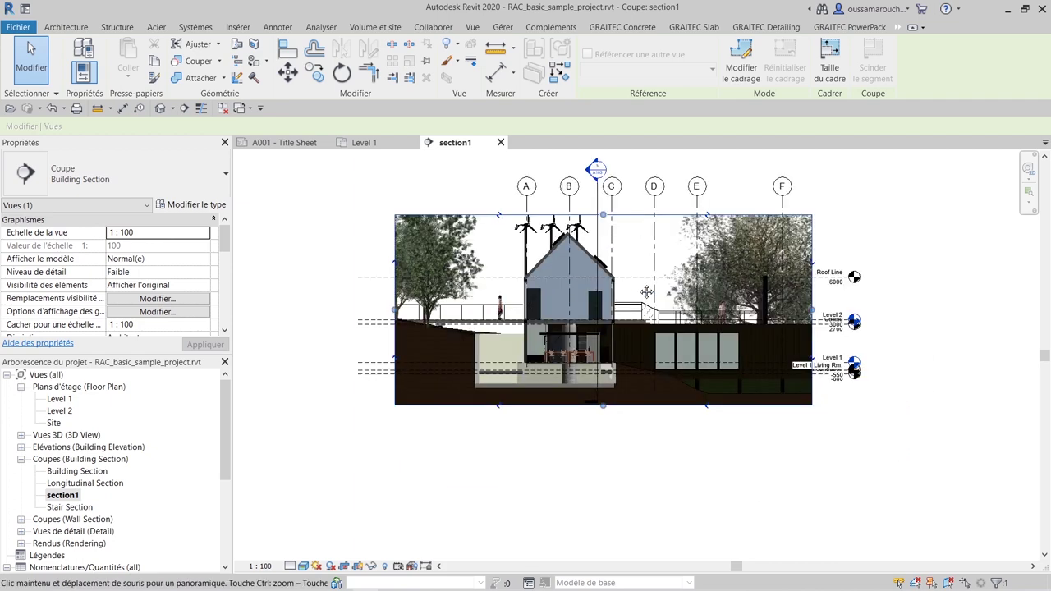
{"action": "middle_click_drag", "start_coordinate": [649, 293], "coordinate": [600, 212]}
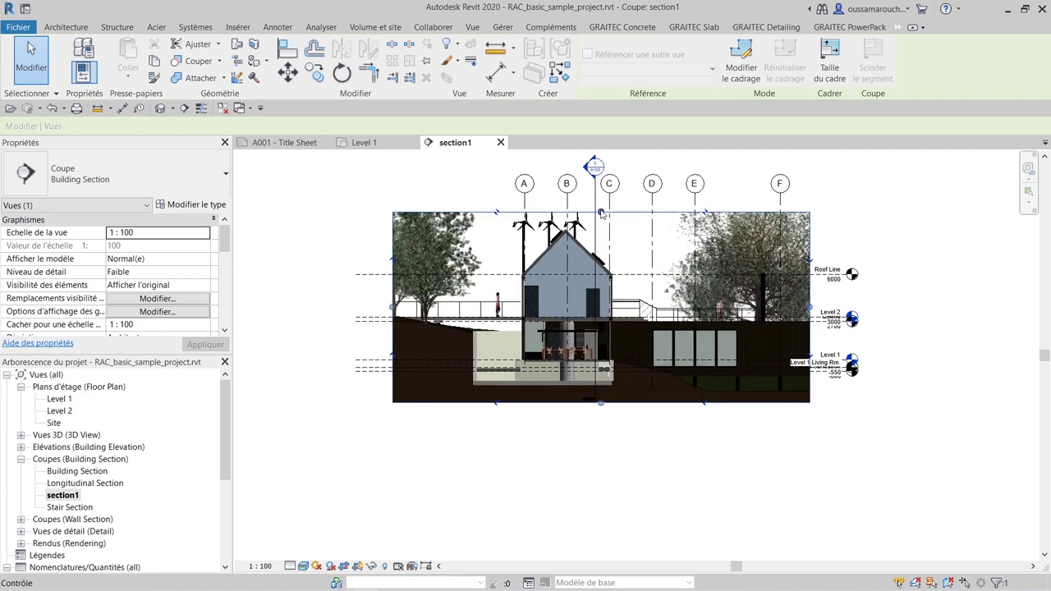
{"action": "left_click", "coordinate": [598, 277]}
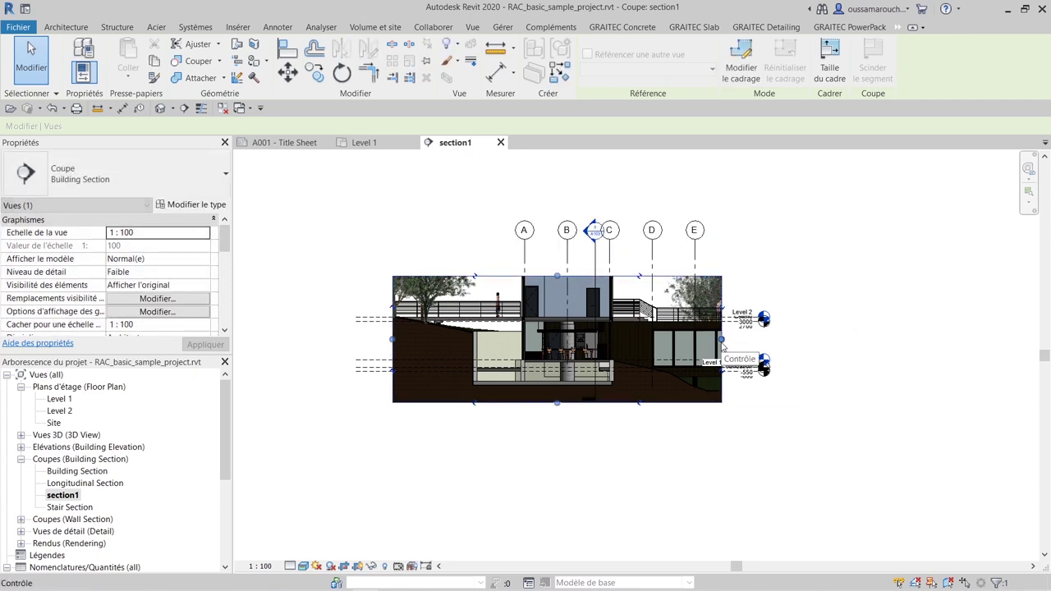
{"action": "left_click", "coordinate": [377, 144]}
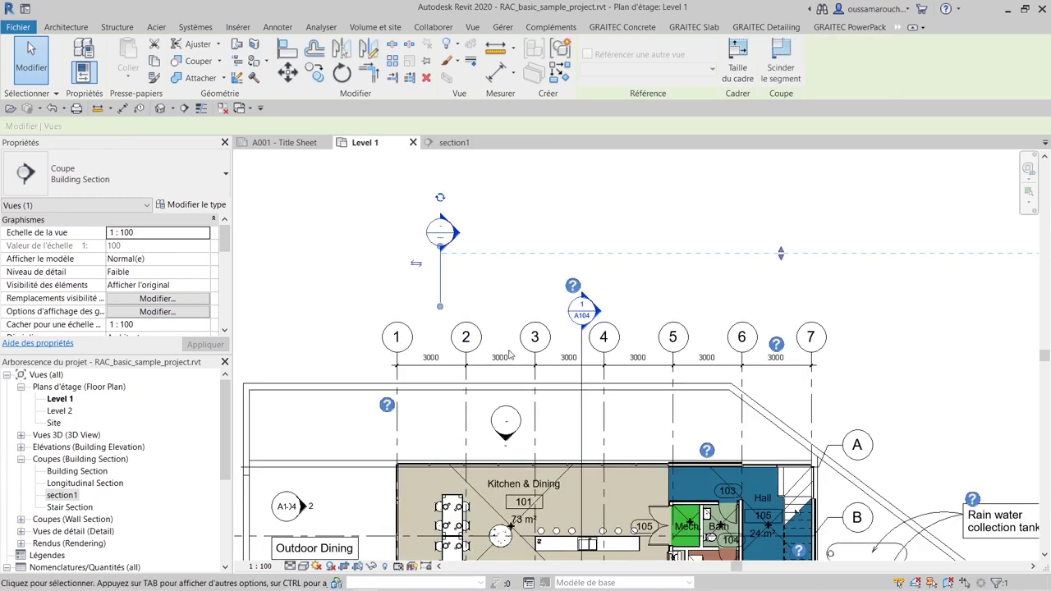
Flip the section, split its line twice with Scinder le segment into offset jogs, and view section1
{"action": "scroll", "coordinate": [567, 305], "scroll_direction": "down", "scroll_amount": 4}
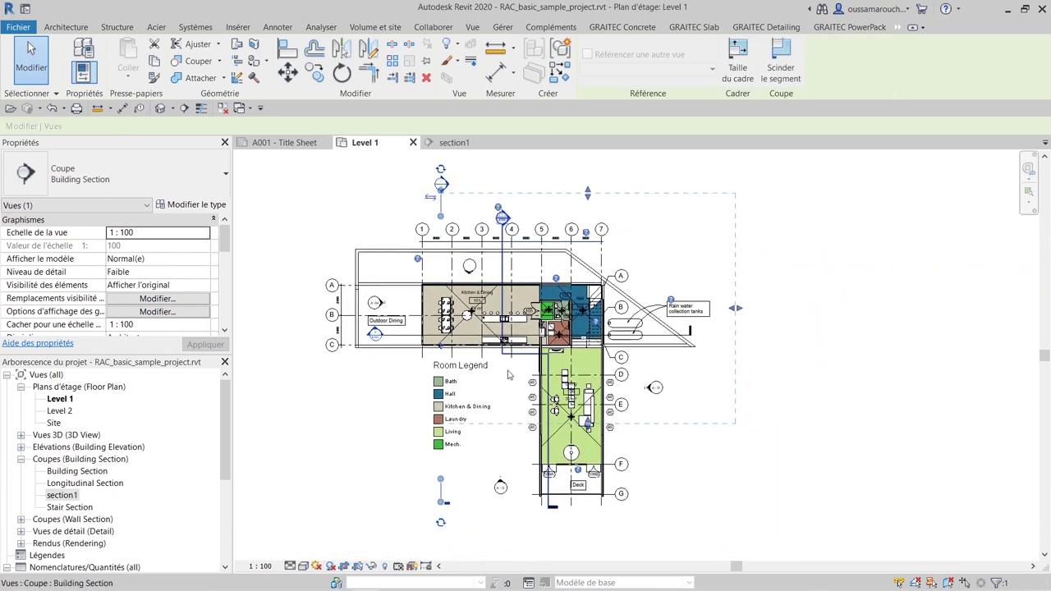
{"action": "left_click", "coordinate": [442, 209]}
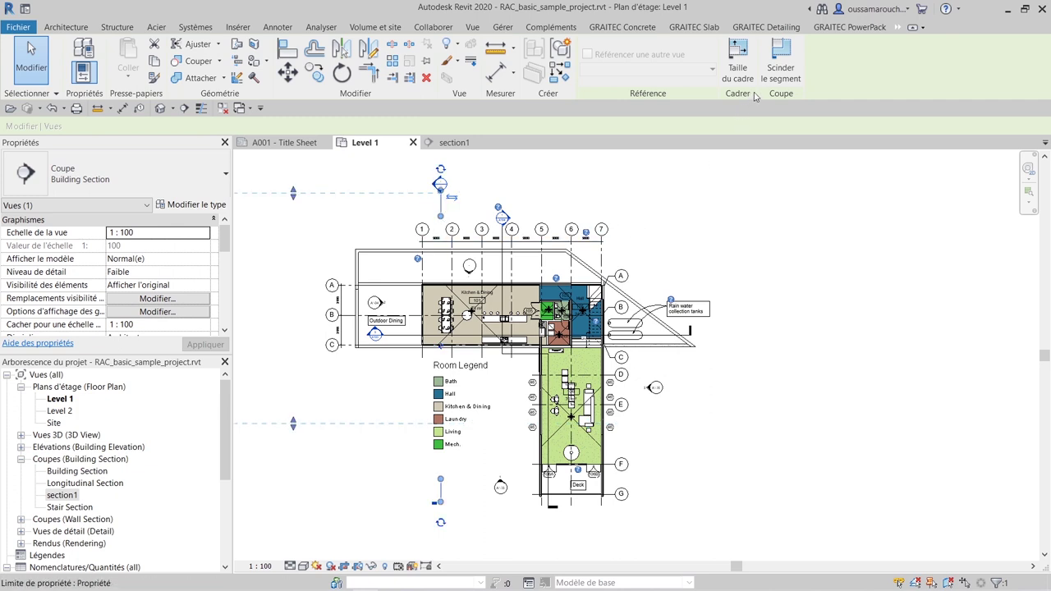
{"action": "left_click", "coordinate": [775, 68]}
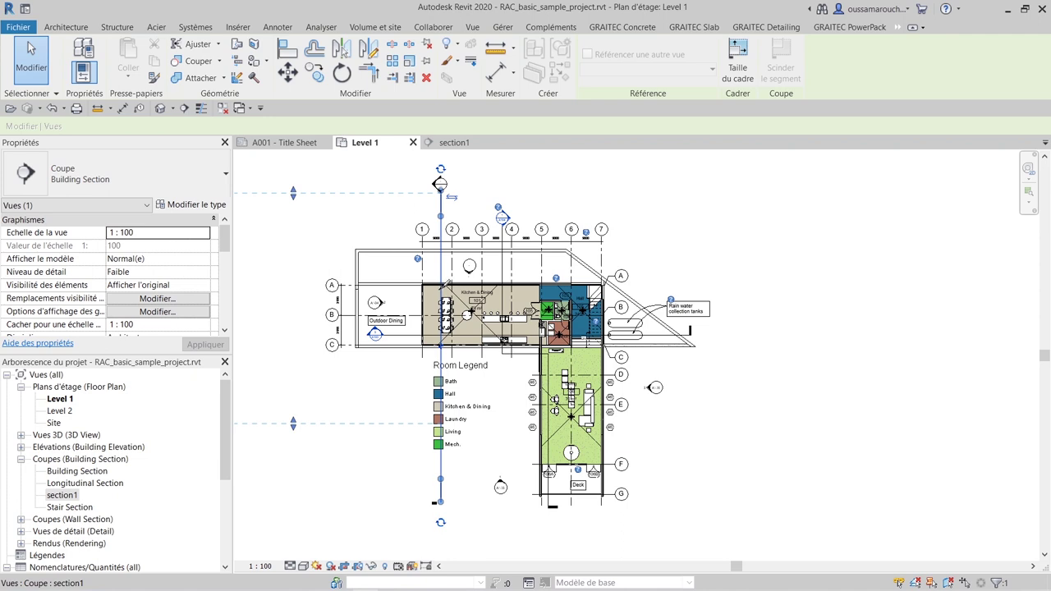
{"action": "left_click", "coordinate": [441, 287]}
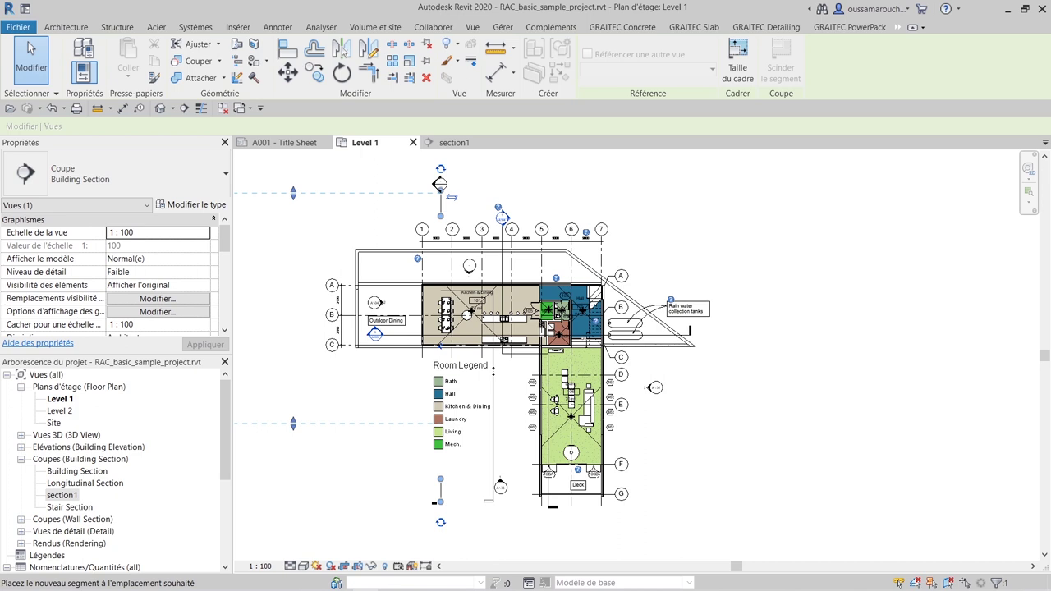
{"action": "left_click", "coordinate": [493, 371]}
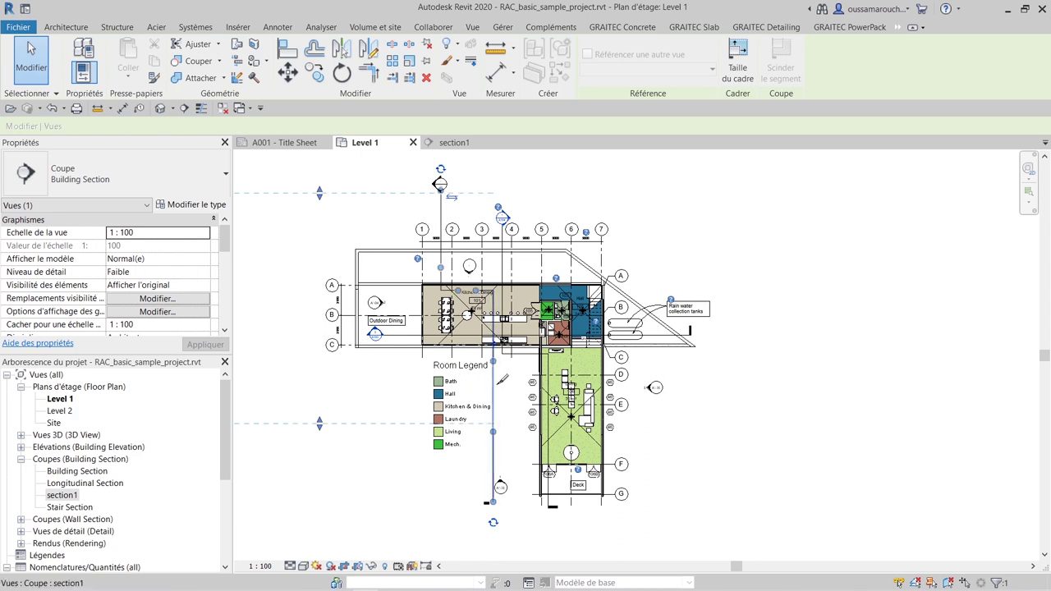
{"action": "left_click", "coordinate": [494, 384]}
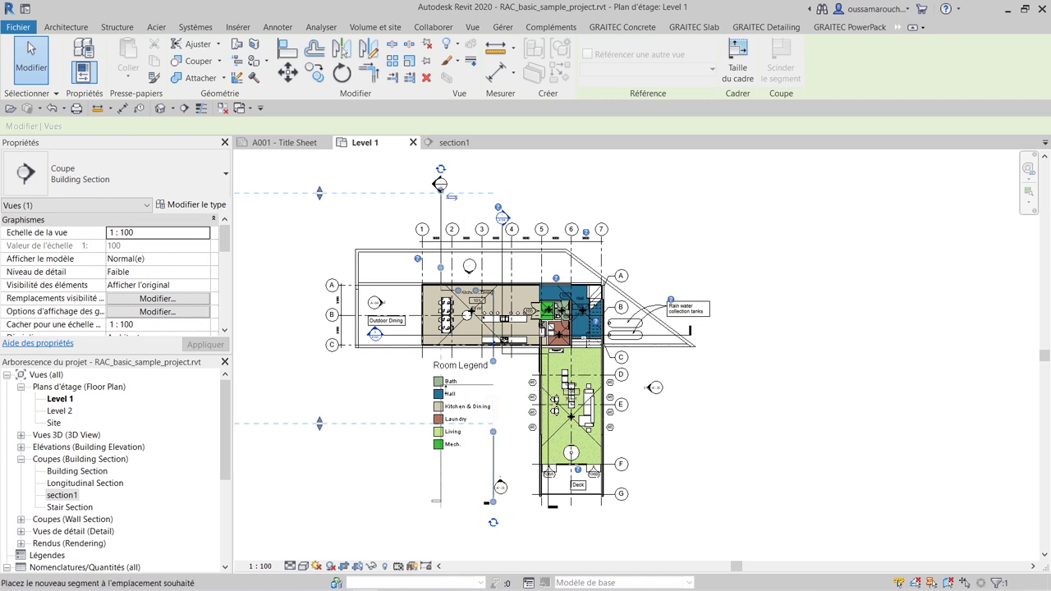
{"action": "left_click", "coordinate": [442, 401]}
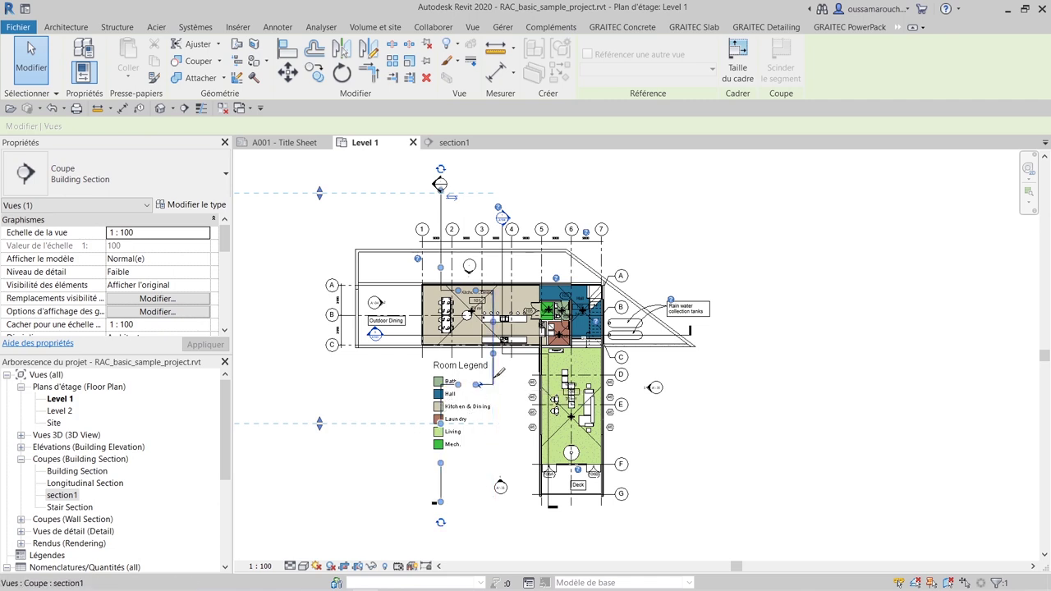
{"action": "key", "text": "Return"}
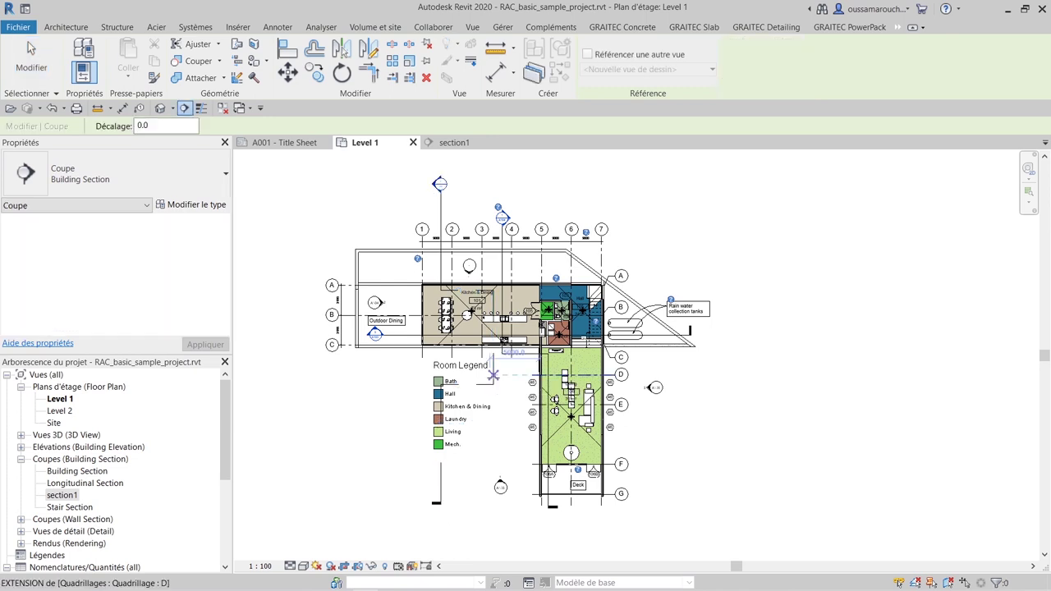
{"action": "left_click", "coordinate": [454, 143]}
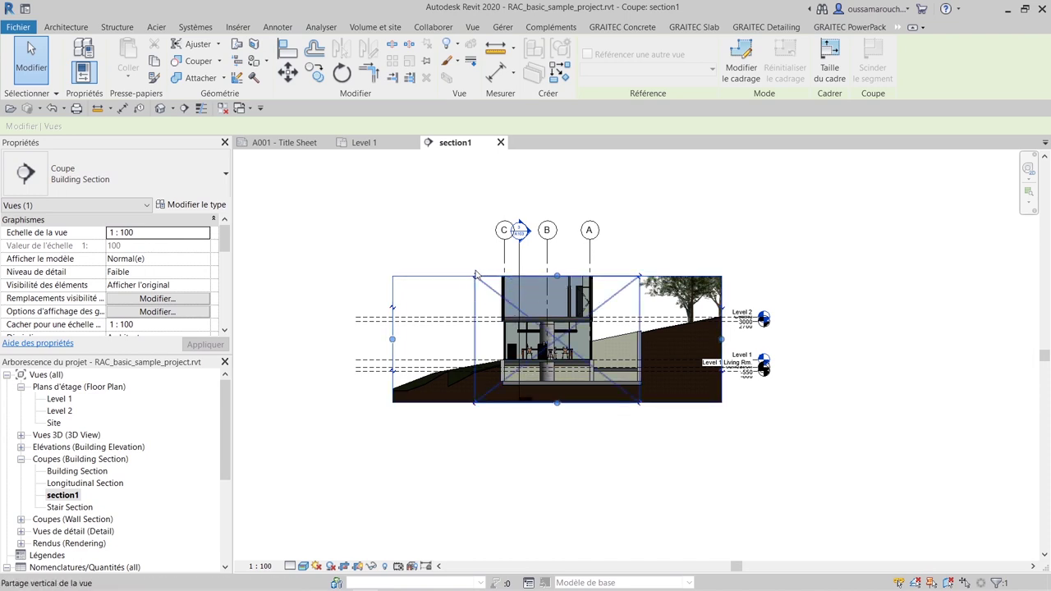
{"action": "scroll", "coordinate": [473, 278], "scroll_direction": "up", "scroll_amount": 1}
{"action": "scroll", "coordinate": [473, 277], "scroll_direction": "up", "scroll_amount": 1}
{"action": "scroll", "coordinate": [472, 279], "scroll_direction": "up", "scroll_amount": 3}
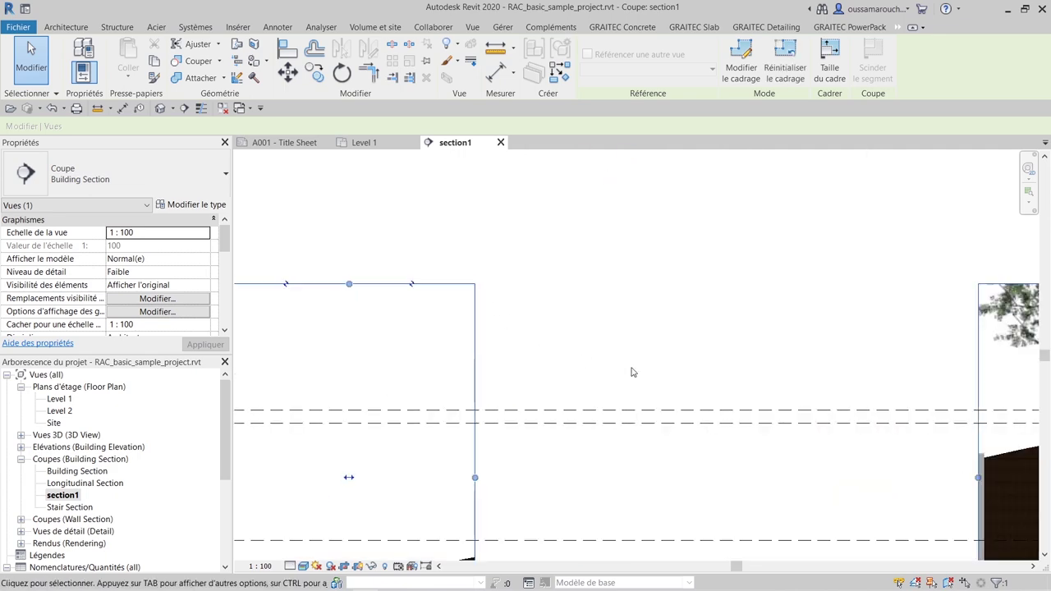
{"action": "scroll", "coordinate": [631, 371], "scroll_direction": "down", "scroll_amount": 3}
{"action": "scroll", "coordinate": [632, 373], "scroll_direction": "down", "scroll_amount": 2}
{"action": "scroll", "coordinate": [617, 362], "scroll_direction": "down", "scroll_amount": 1}
{"action": "scroll", "coordinate": [652, 365], "scroll_direction": "down", "scroll_amount": 1}
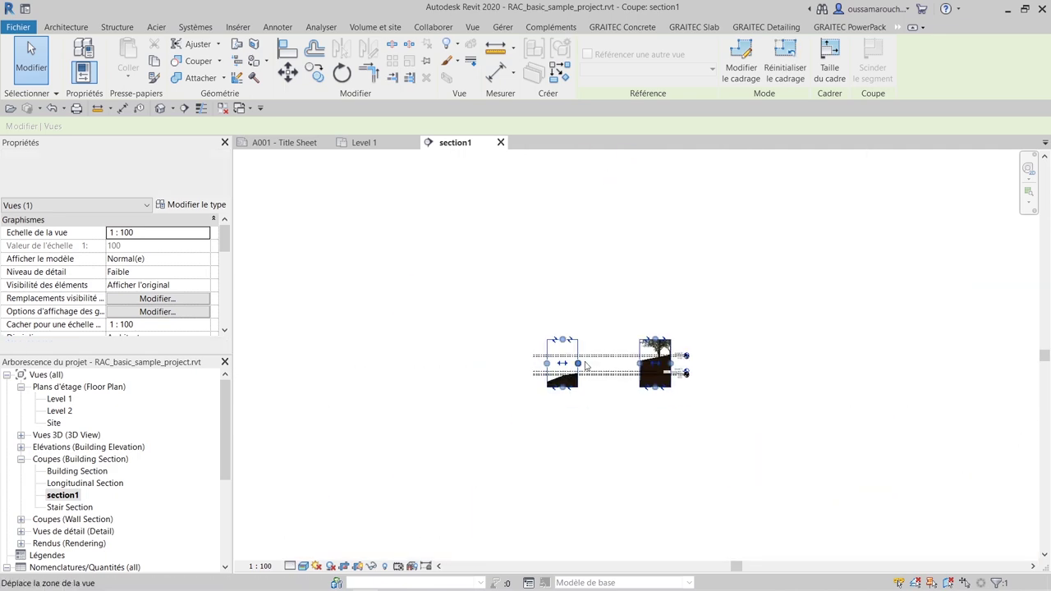
{"action": "right_click", "coordinate": [580, 370]}
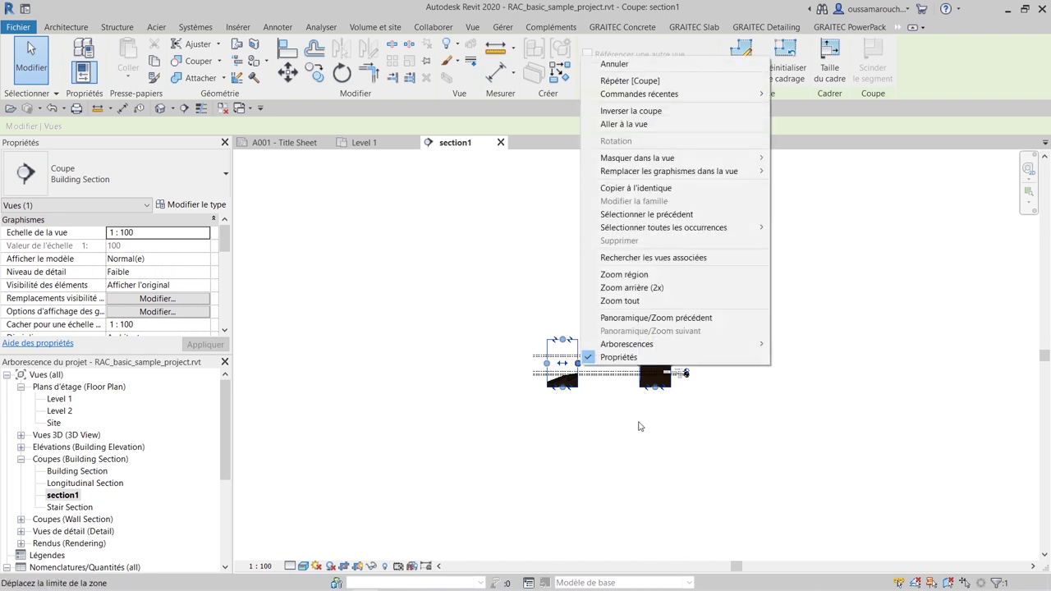
{"action": "left_click", "coordinate": [639, 426]}
{"action": "scroll", "coordinate": [585, 399], "scroll_direction": "up", "scroll_amount": 3}
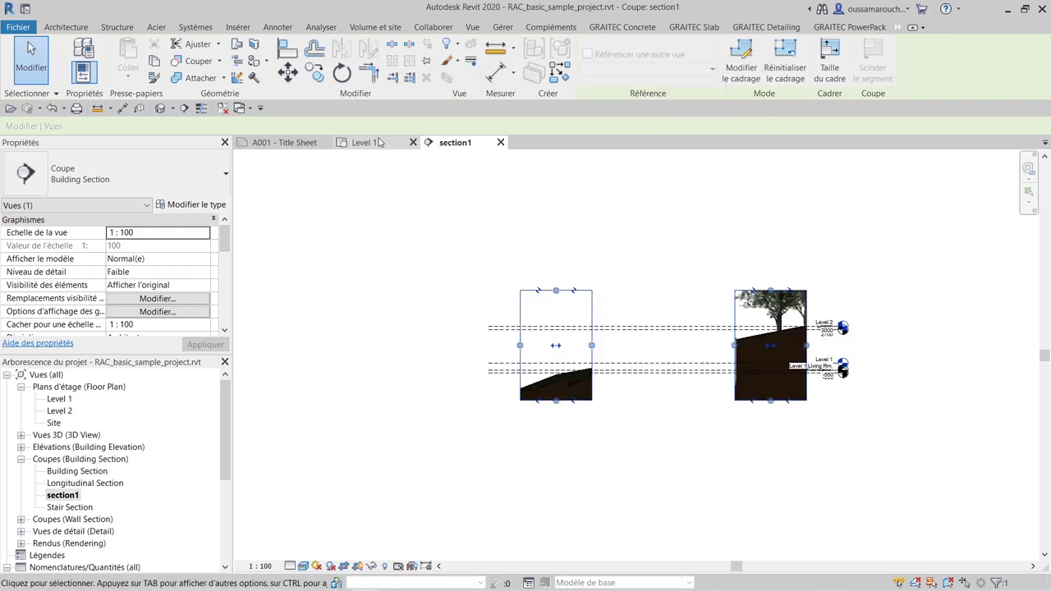
{"action": "left_click", "coordinate": [379, 142]}
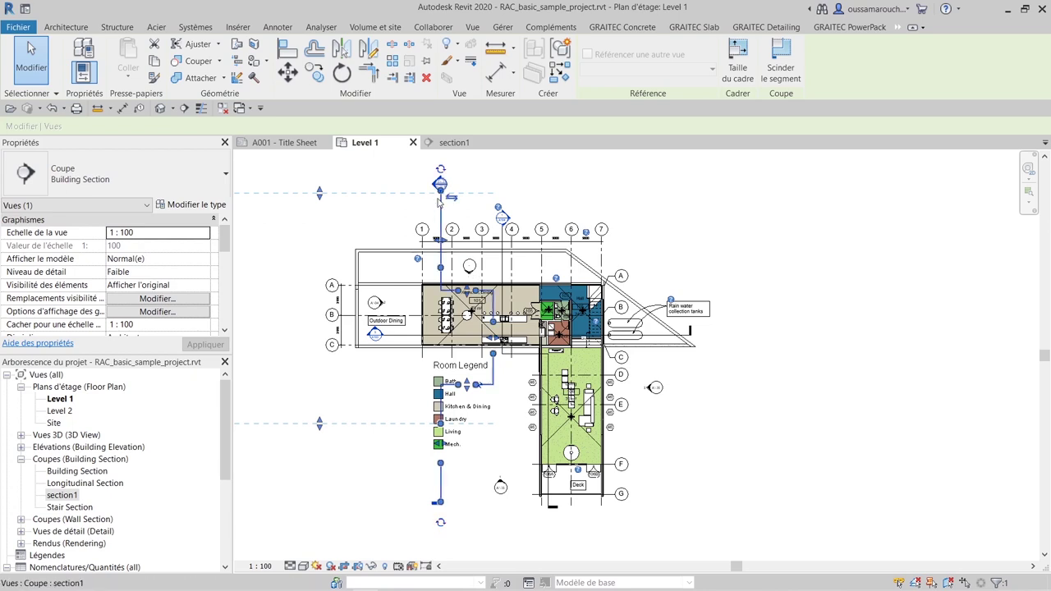
Delete the selected section1 section and confirm the deletion warning with OK
{"action": "left_click", "coordinate": [441, 205]}
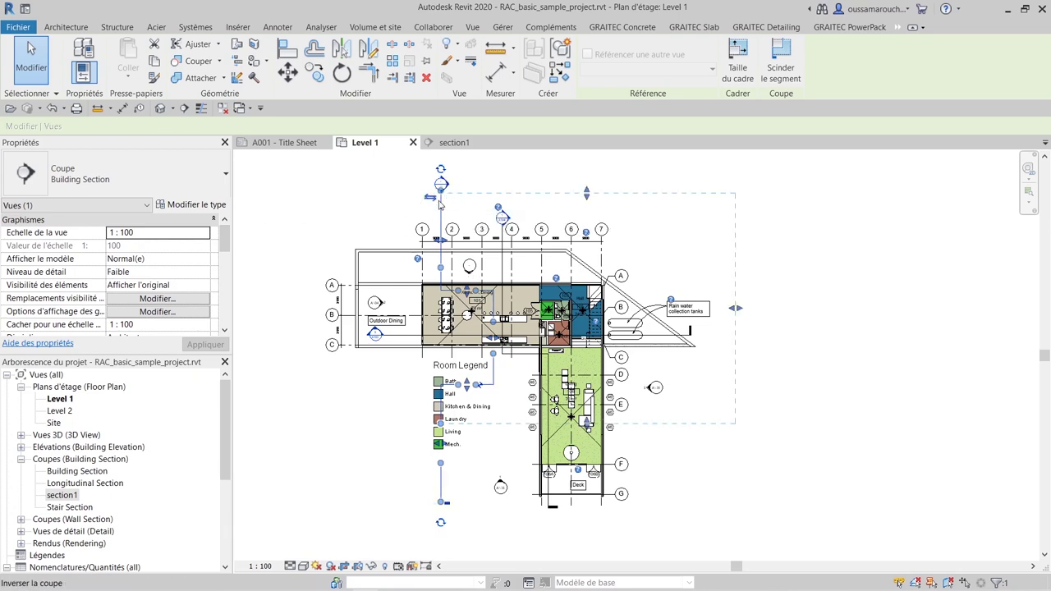
{"action": "key", "text": "Delete"}
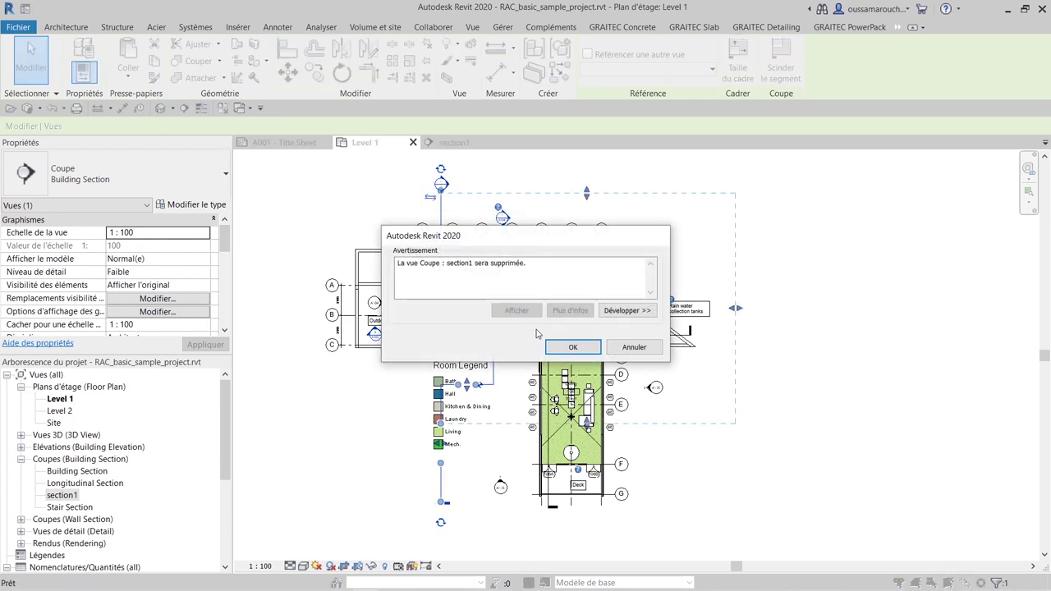
{"action": "left_click", "coordinate": [394, 271]}
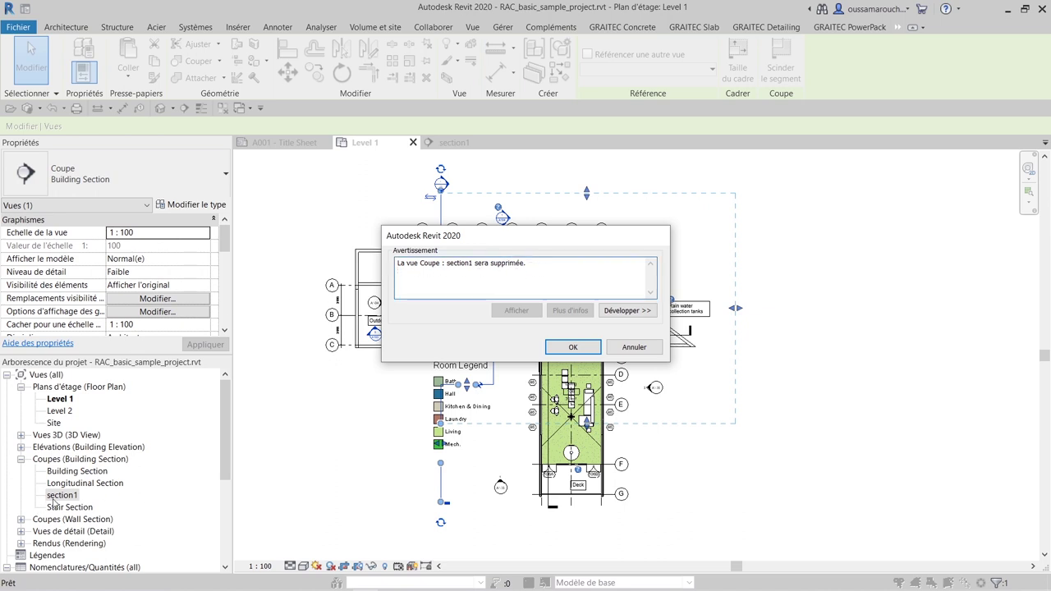
{"action": "left_click", "coordinate": [574, 347]}
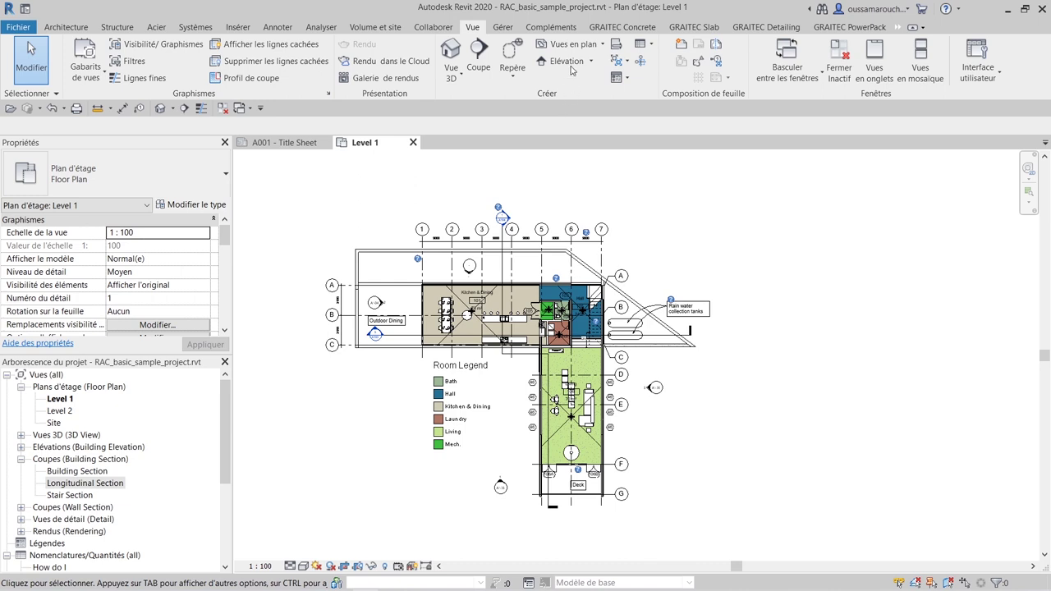
Create a new structural plan view for Level 1
{"action": "left_click", "coordinate": [589, 44]}
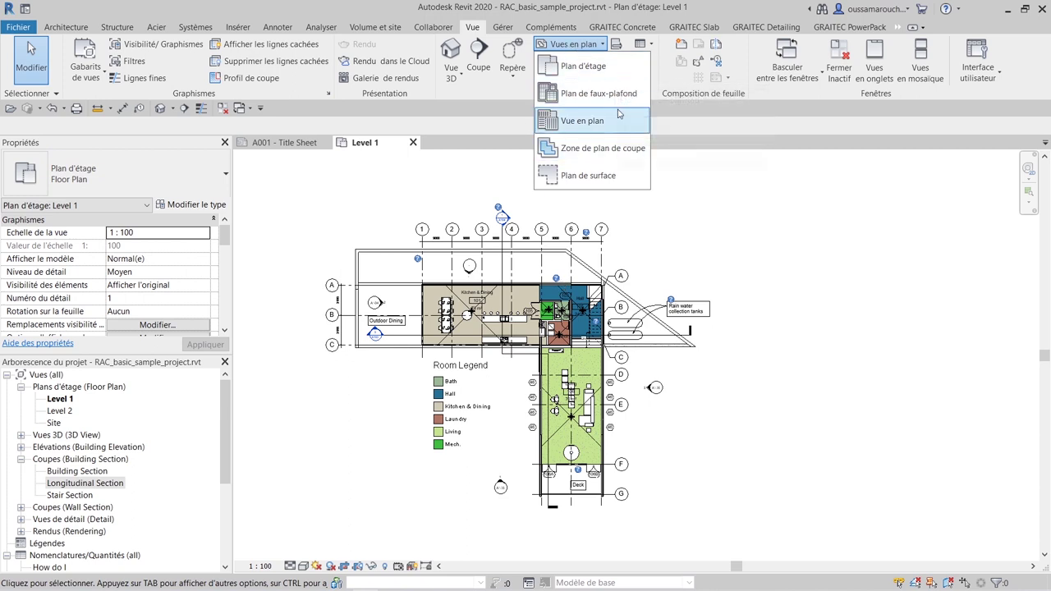
{"action": "mouse_move", "coordinate": [583, 121]}
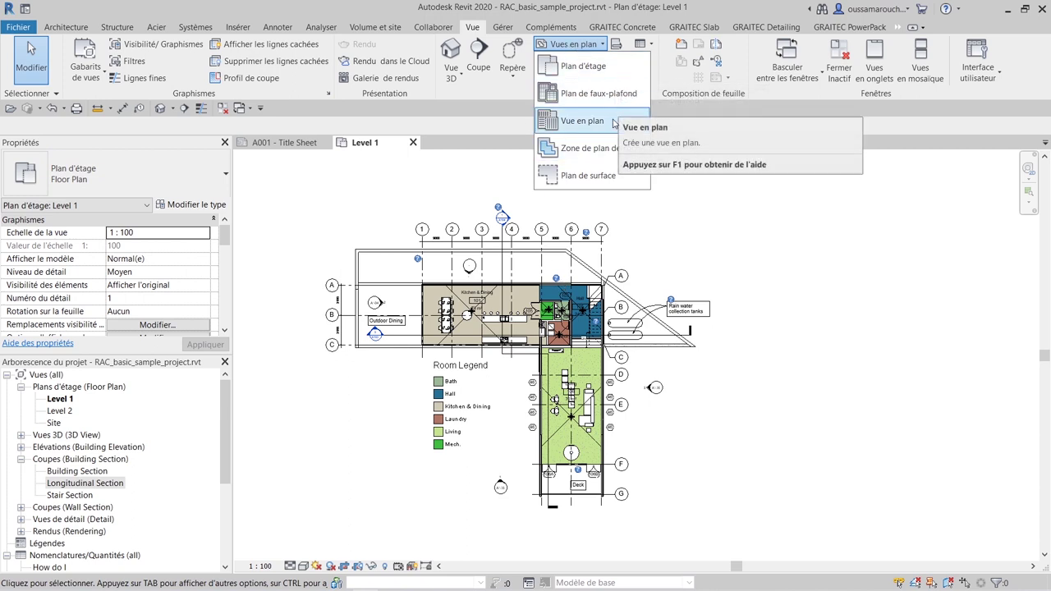
{"action": "left_click", "coordinate": [613, 123]}
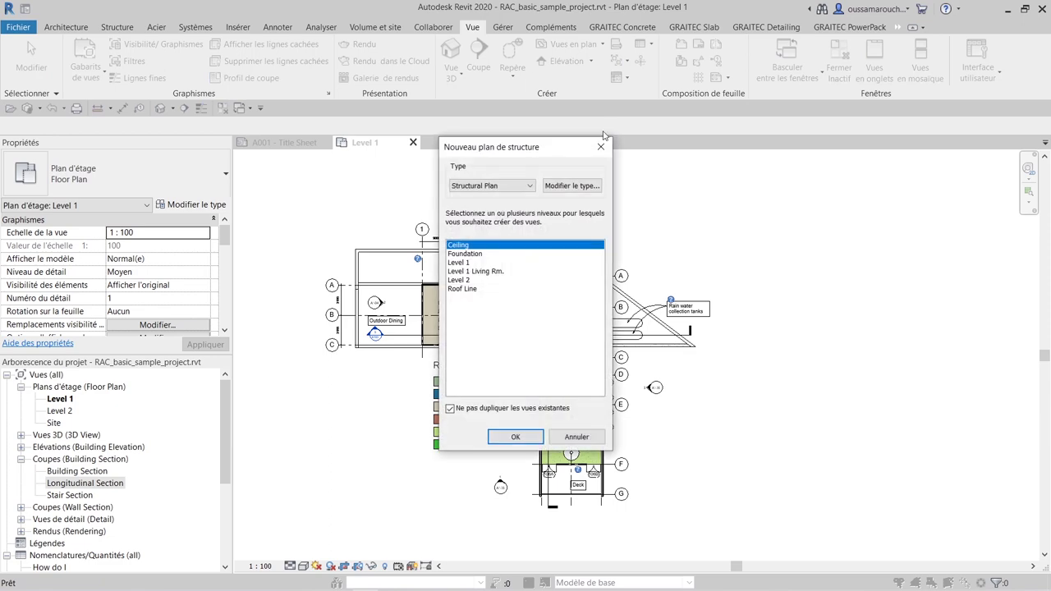
{"action": "left_click", "coordinate": [462, 263]}
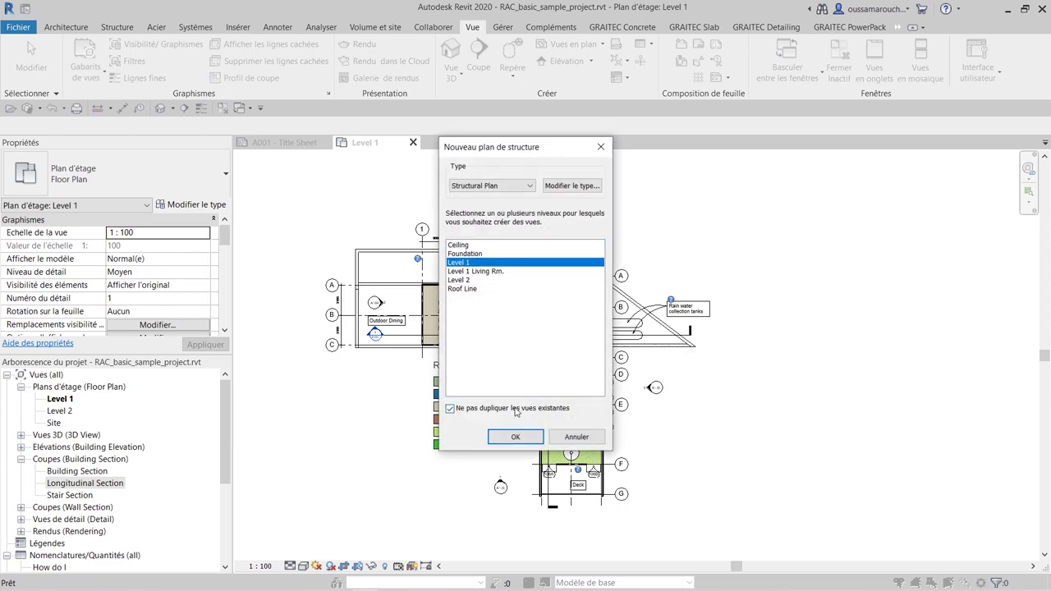
{"action": "left_click", "coordinate": [517, 437]}
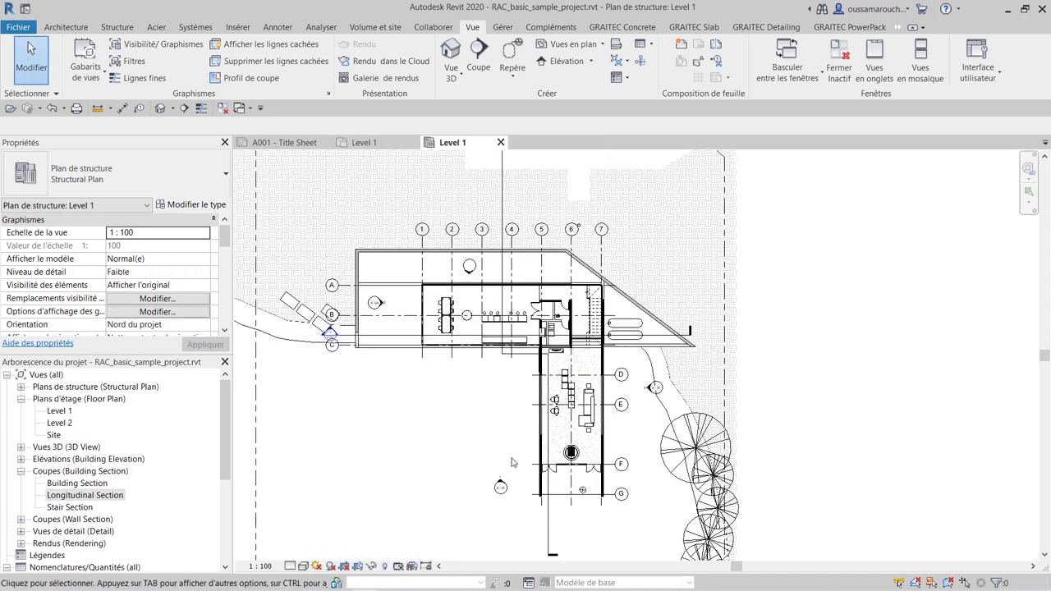
Expand the structural plans list and close the Level 1 structural plan
{"action": "left_click", "coordinate": [21, 386]}
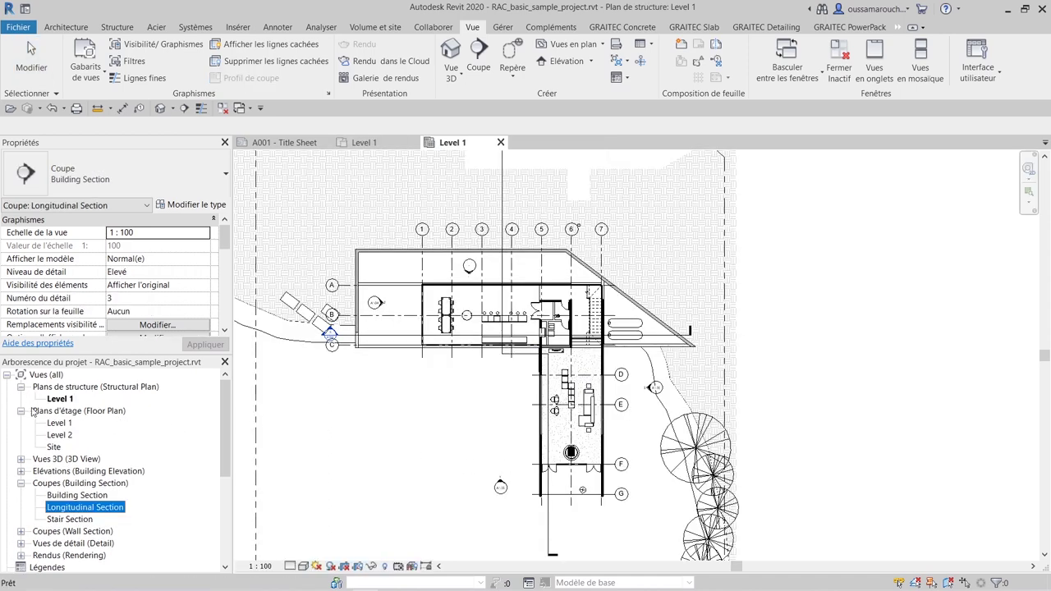
{"action": "scroll", "coordinate": [472, 402], "scroll_direction": "down", "scroll_amount": 2}
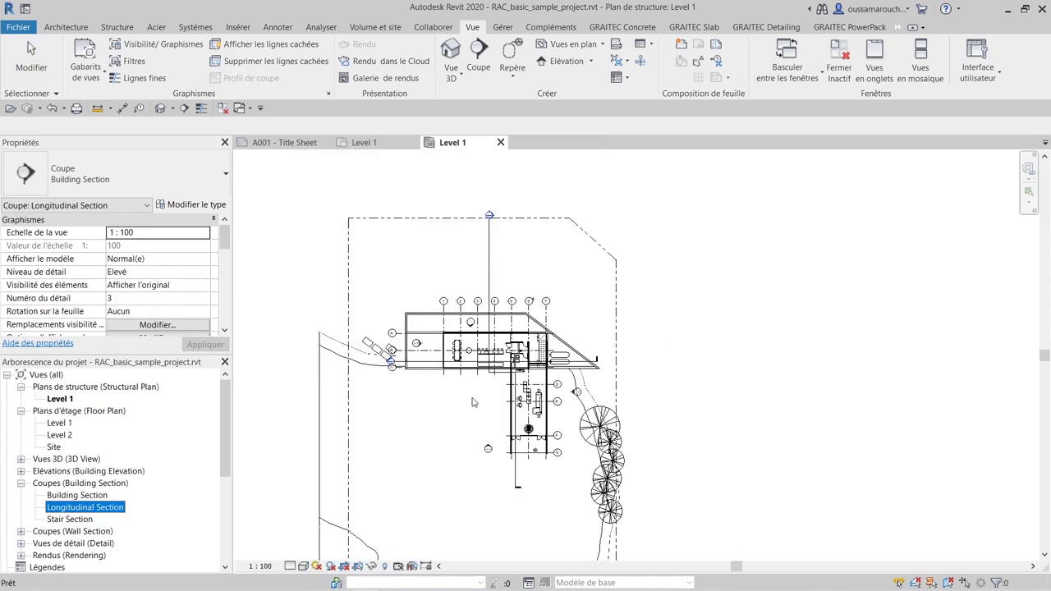
{"action": "scroll", "coordinate": [472, 402], "scroll_direction": "down", "scroll_amount": 2}
{"action": "left_click", "coordinate": [500, 142]}
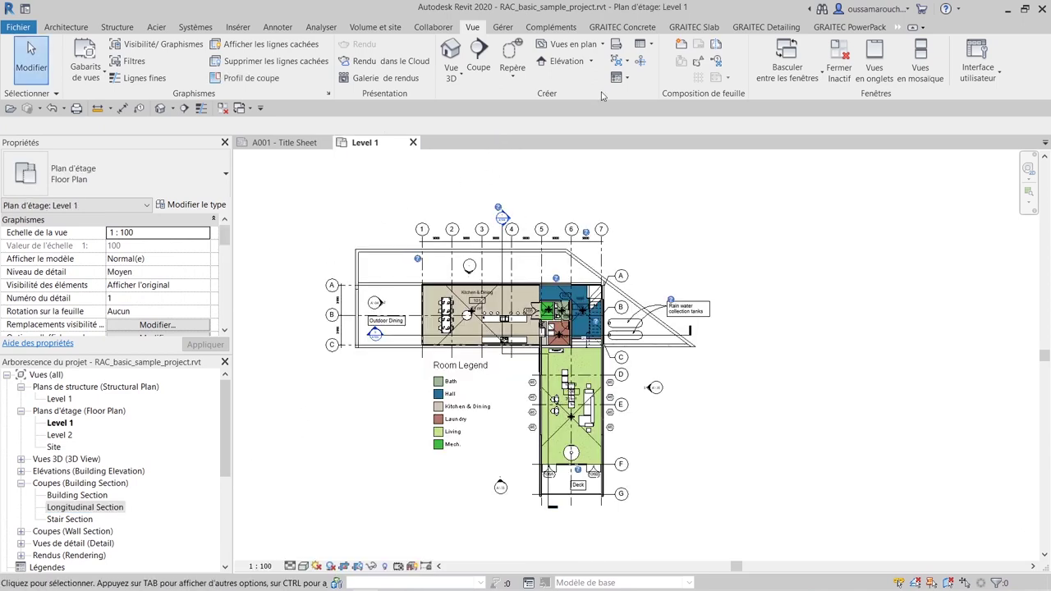
Expand the East, North, South and West elevations list and open the South elevation
{"action": "left_click", "coordinate": [589, 61]}
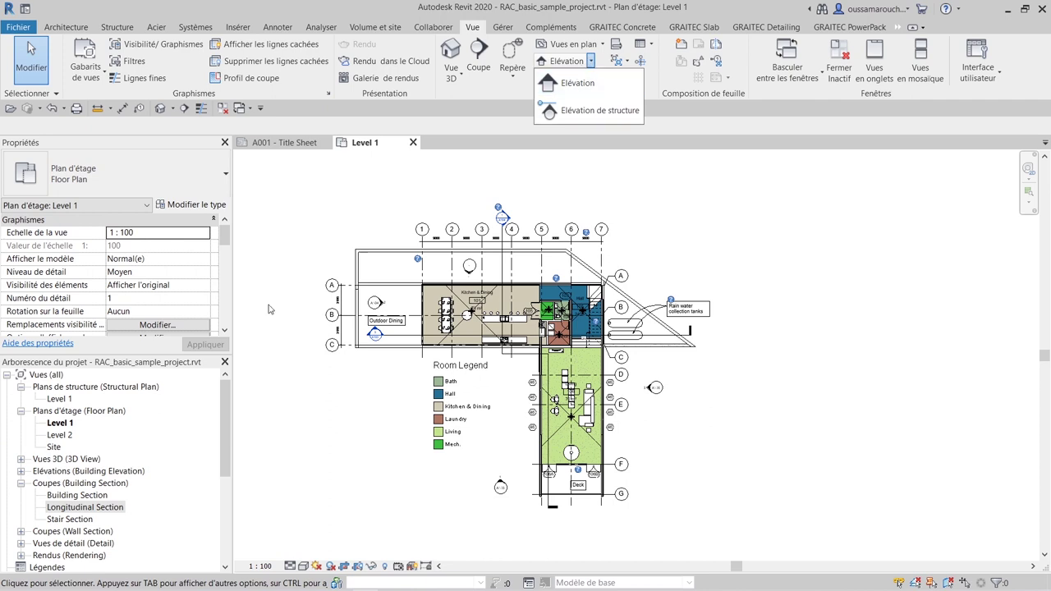
{"action": "left_click", "coordinate": [228, 427]}
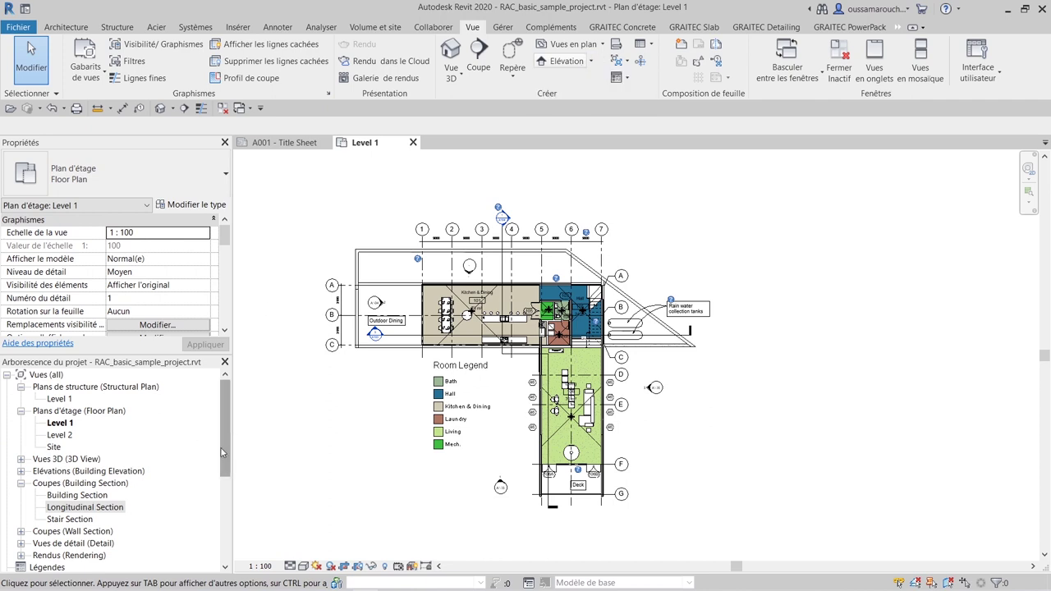
{"action": "scroll", "coordinate": [229, 427], "scroll_direction": "down", "scroll_amount": 2}
{"action": "left_click", "coordinate": [85, 459]}
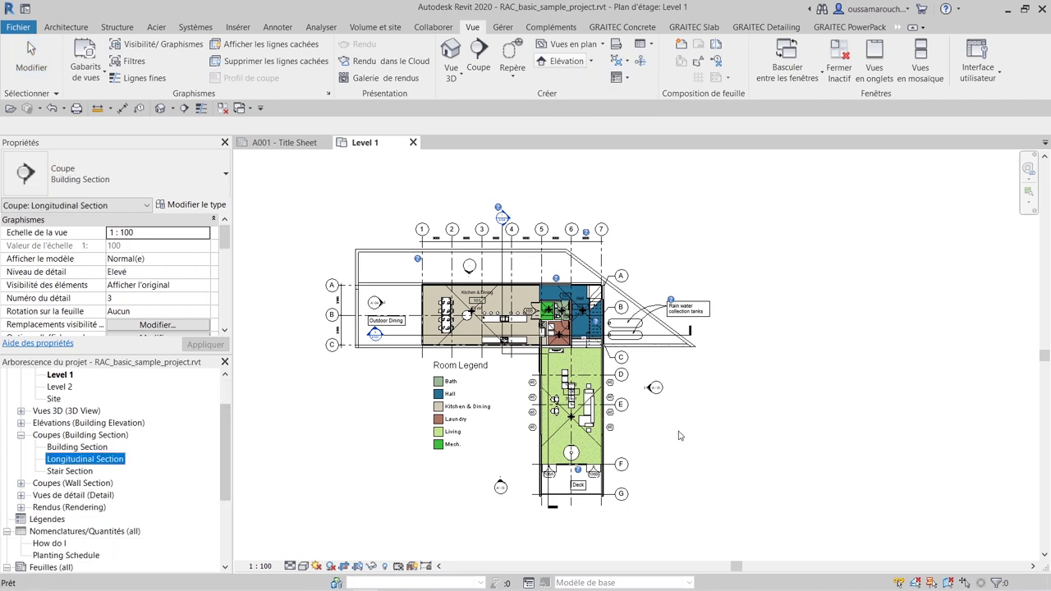
{"action": "scroll", "coordinate": [678, 445], "scroll_direction": "down", "scroll_amount": 2}
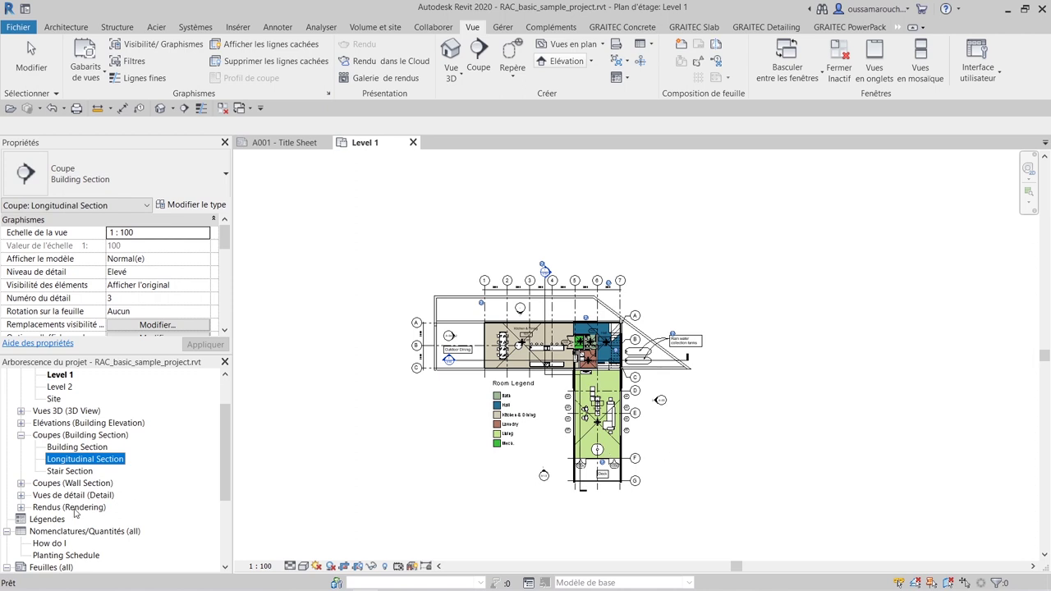
{"action": "scroll", "coordinate": [30, 512], "scroll_direction": "down", "scroll_amount": 1}
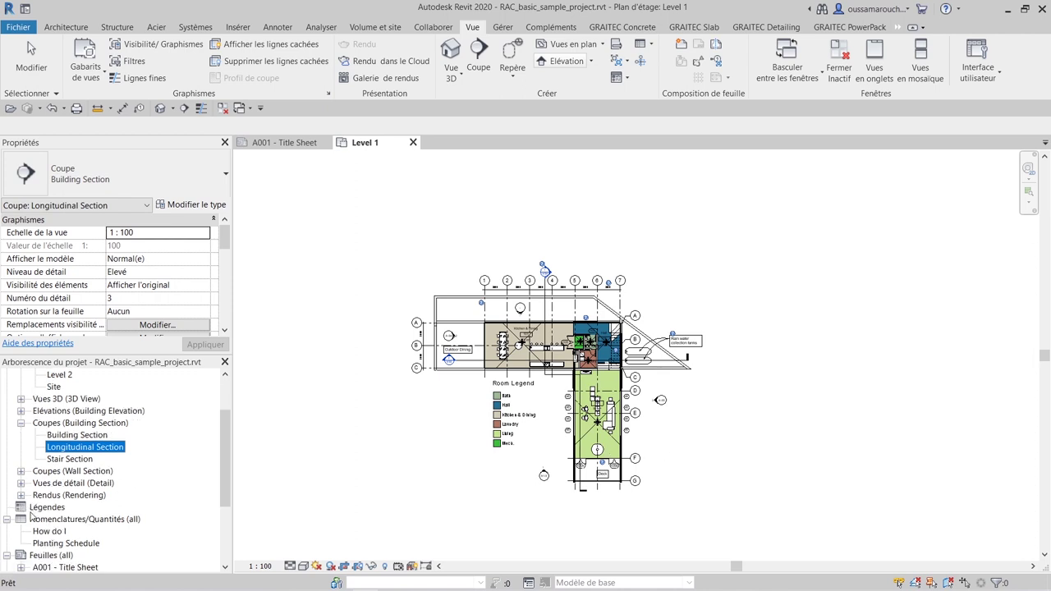
{"action": "left_click", "coordinate": [20, 410]}
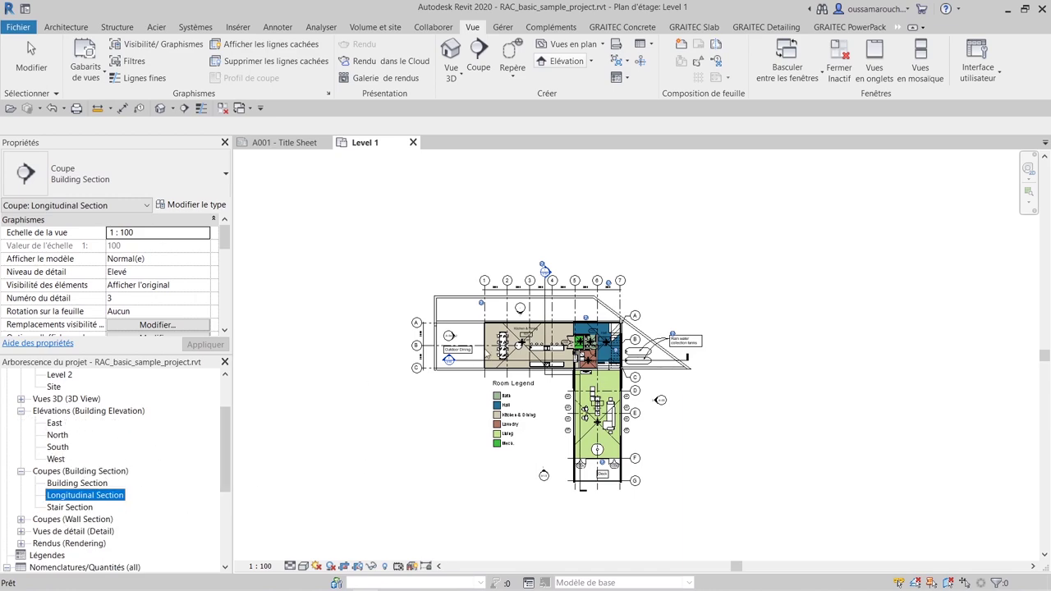
{"action": "scroll", "coordinate": [573, 271], "scroll_direction": "up", "scroll_amount": 2}
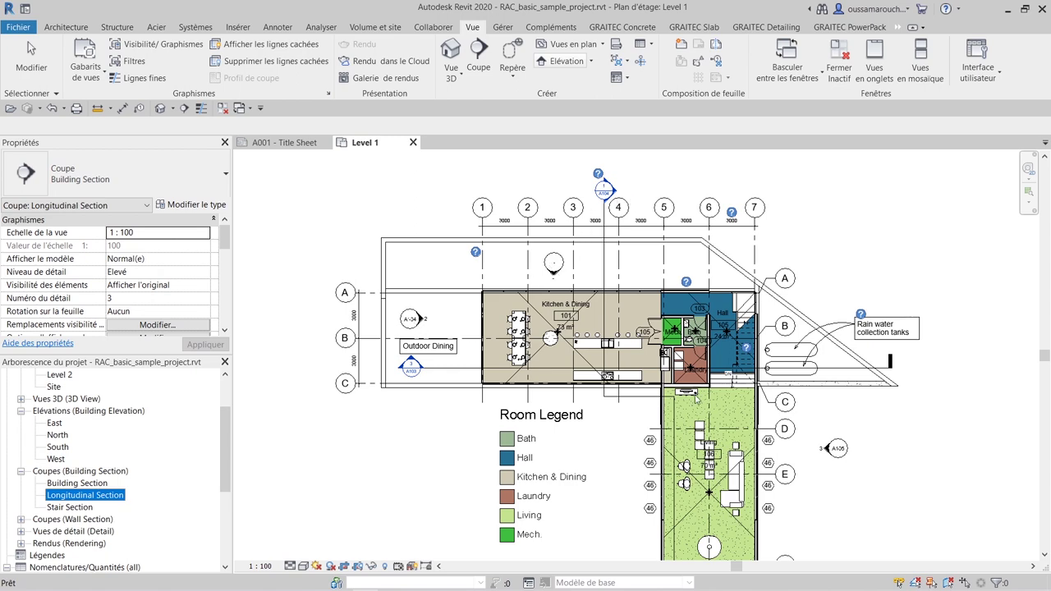
{"action": "scroll", "coordinate": [697, 399], "scroll_direction": "down", "scroll_amount": 1}
{"action": "left_click", "coordinate": [610, 506]}
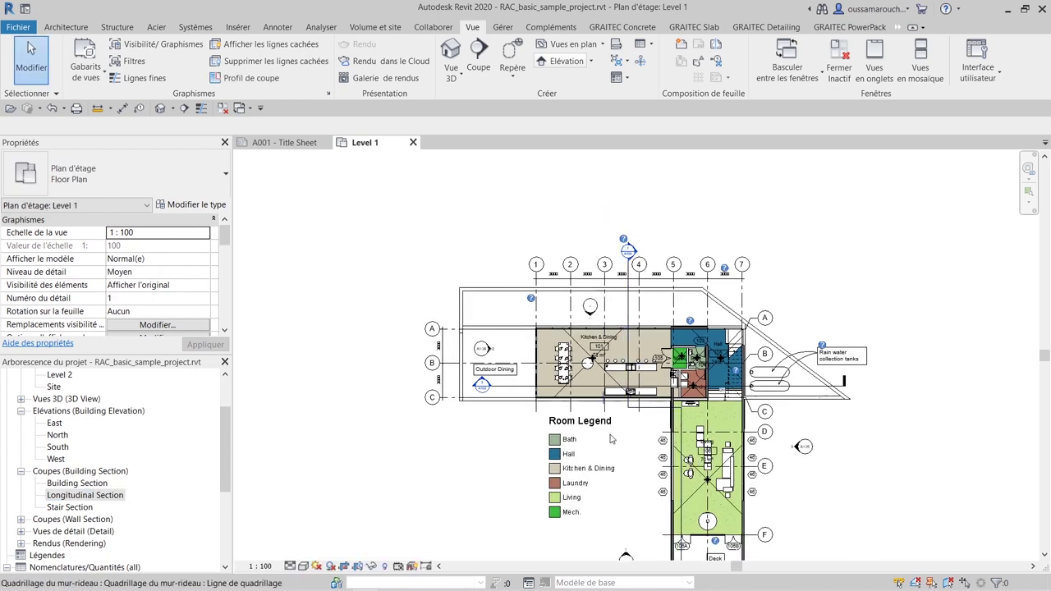
{"action": "middle_click_drag", "start_coordinate": [610, 506], "coordinate": [587, 409]}
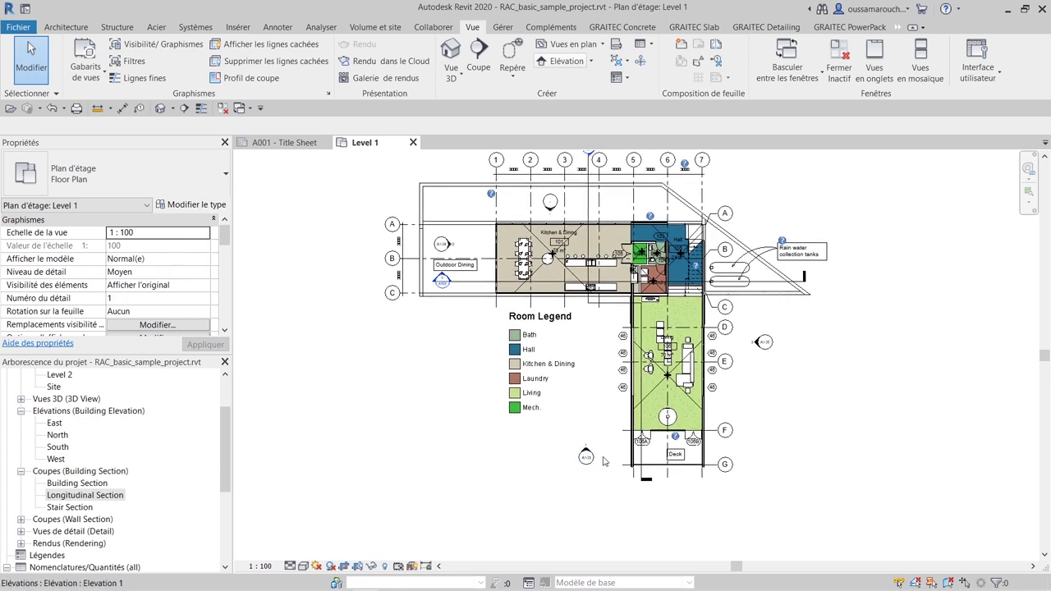
{"action": "double_click", "coordinate": [586, 458]}
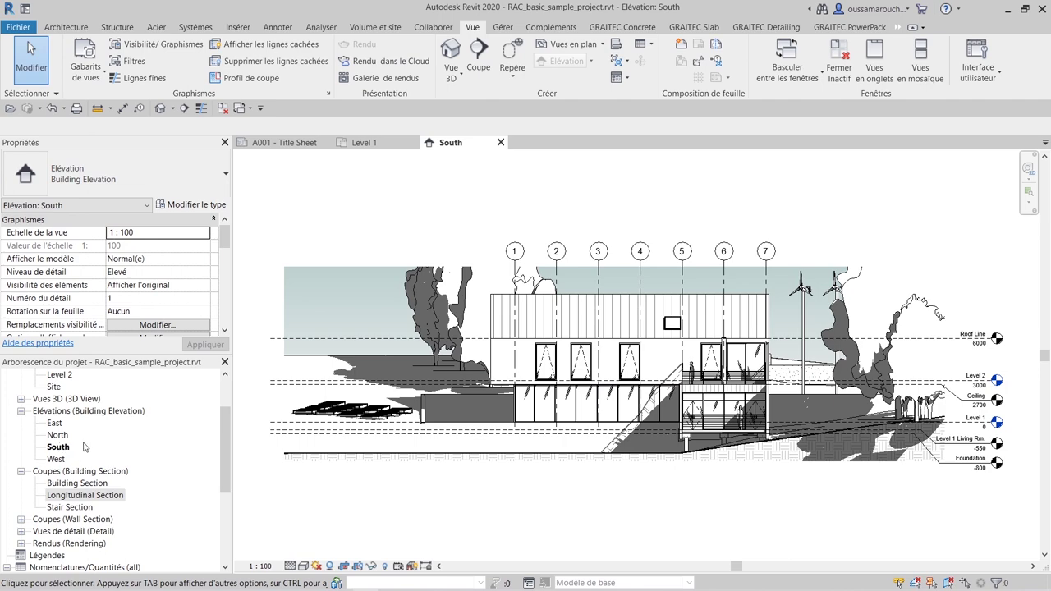
Close the South elevation and shift the Level 1 plan slightly down
{"action": "left_click", "coordinate": [501, 143]}
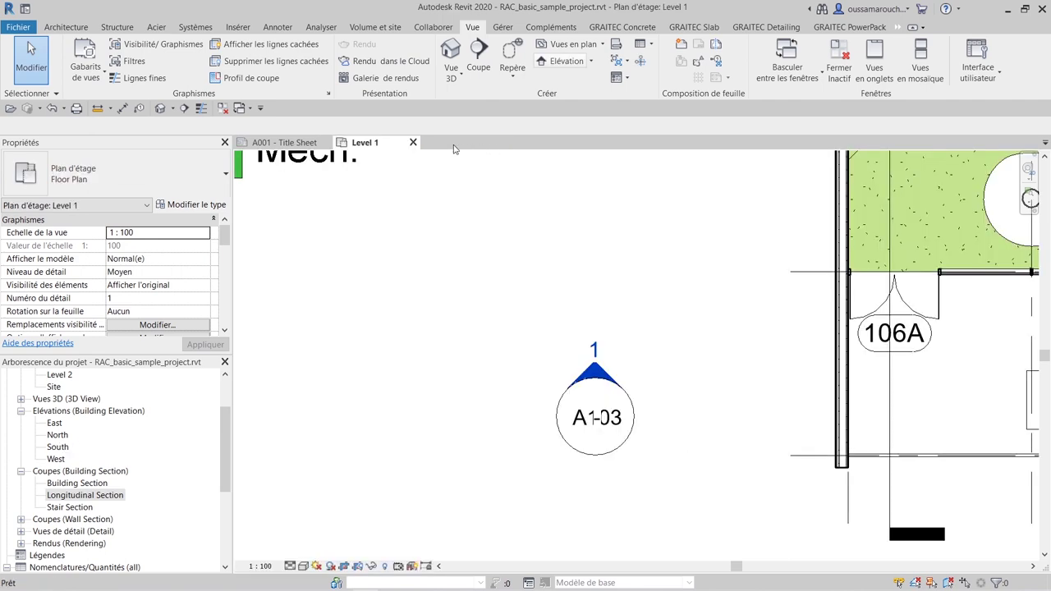
{"action": "scroll", "coordinate": [460, 328], "scroll_direction": "down", "scroll_amount": 3}
{"action": "scroll", "coordinate": [505, 467], "scroll_direction": "down", "scroll_amount": 3}
{"action": "middle_click_drag", "start_coordinate": [504, 468], "coordinate": [503, 496]}
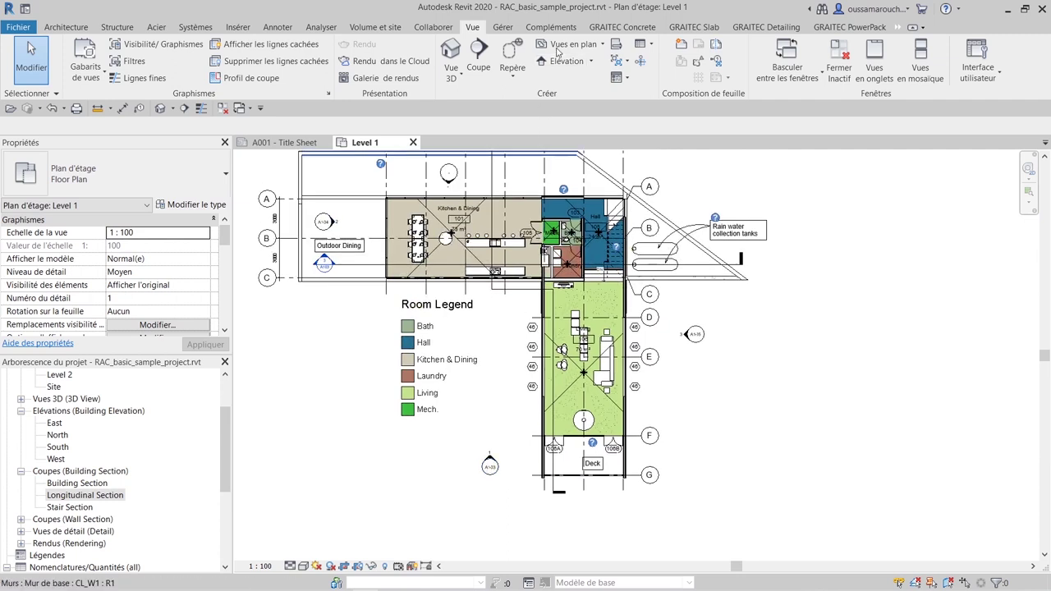
Place an elevation marker above the Room Legend and select the new Elevation 0 - a
{"action": "left_click", "coordinate": [591, 66]}
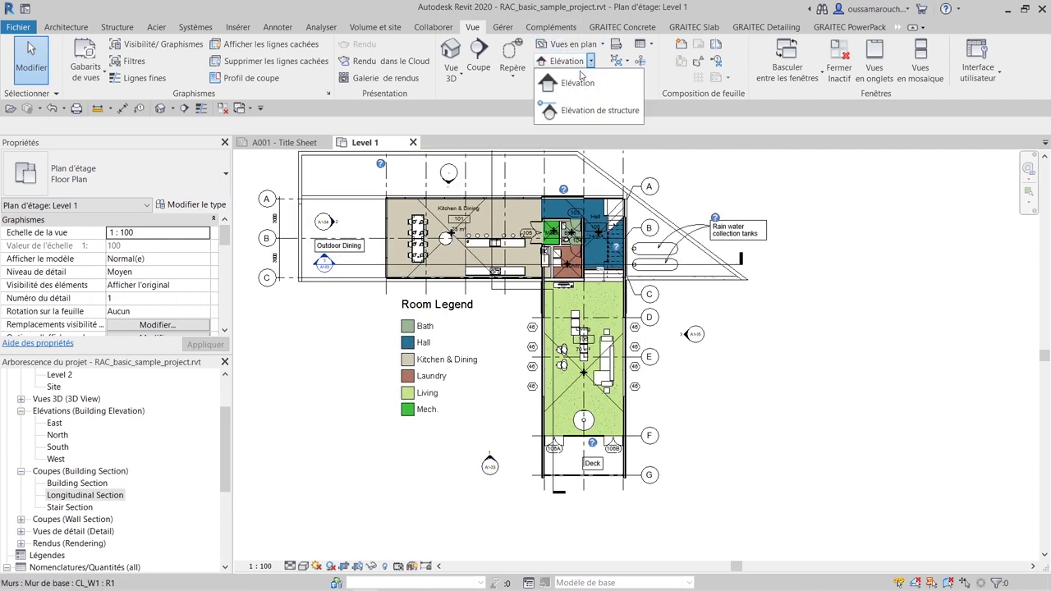
{"action": "left_click", "coordinate": [563, 78]}
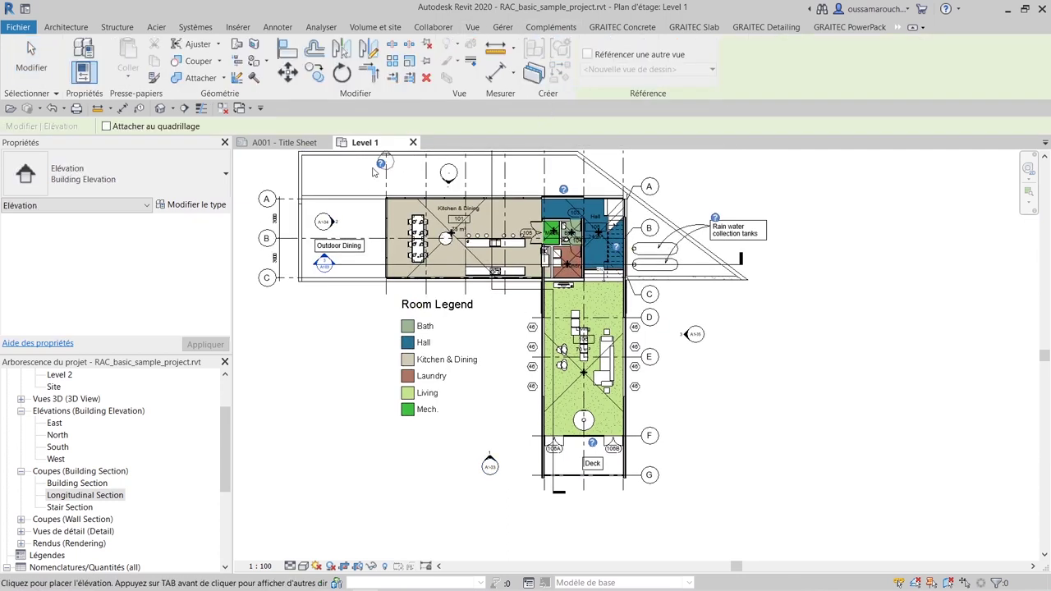
{"action": "key", "text": "Escape"}
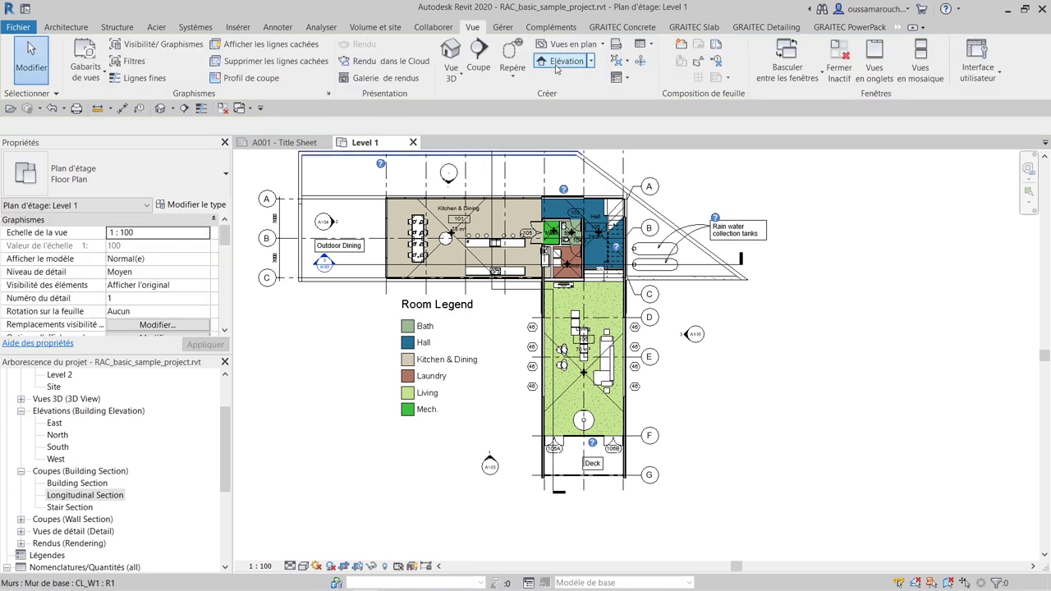
{"action": "left_click", "coordinate": [556, 64]}
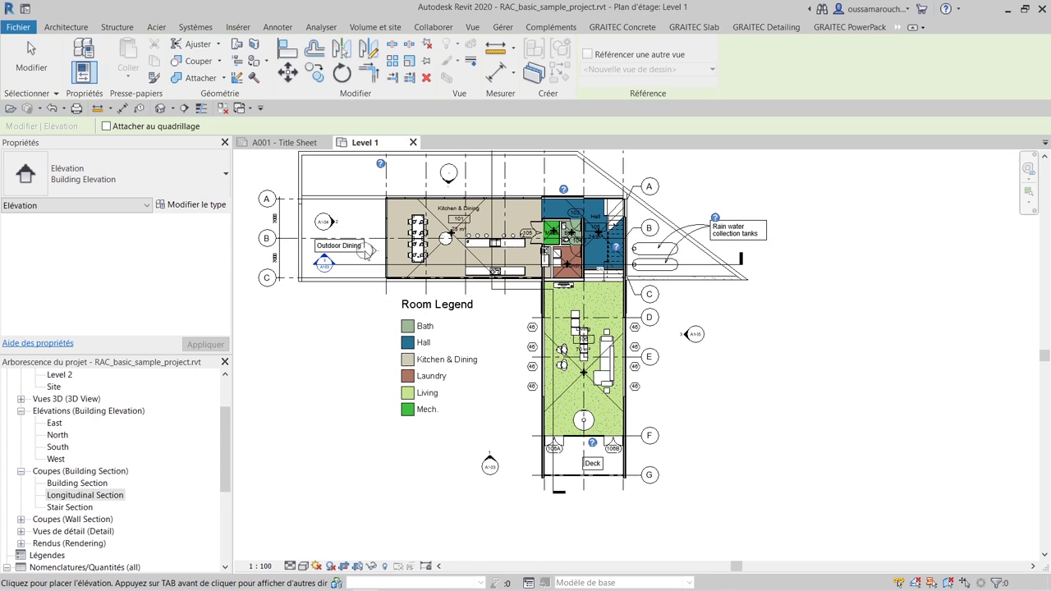
{"action": "left_click", "coordinate": [410, 300]}
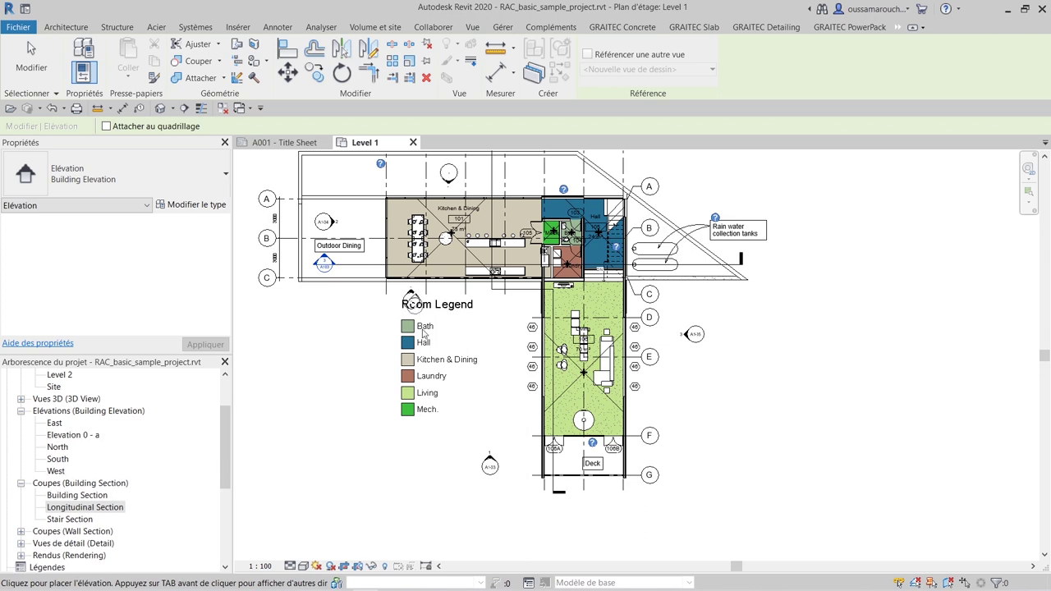
{"action": "key", "text": "Escape"}
{"action": "key", "text": "Escape"}
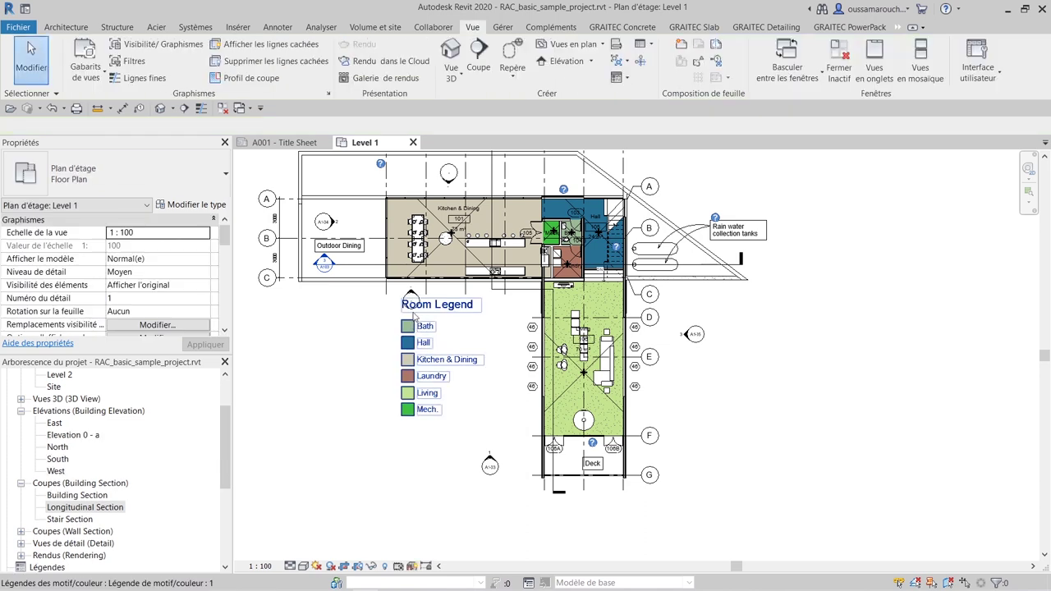
{"action": "left_click", "coordinate": [76, 436]}
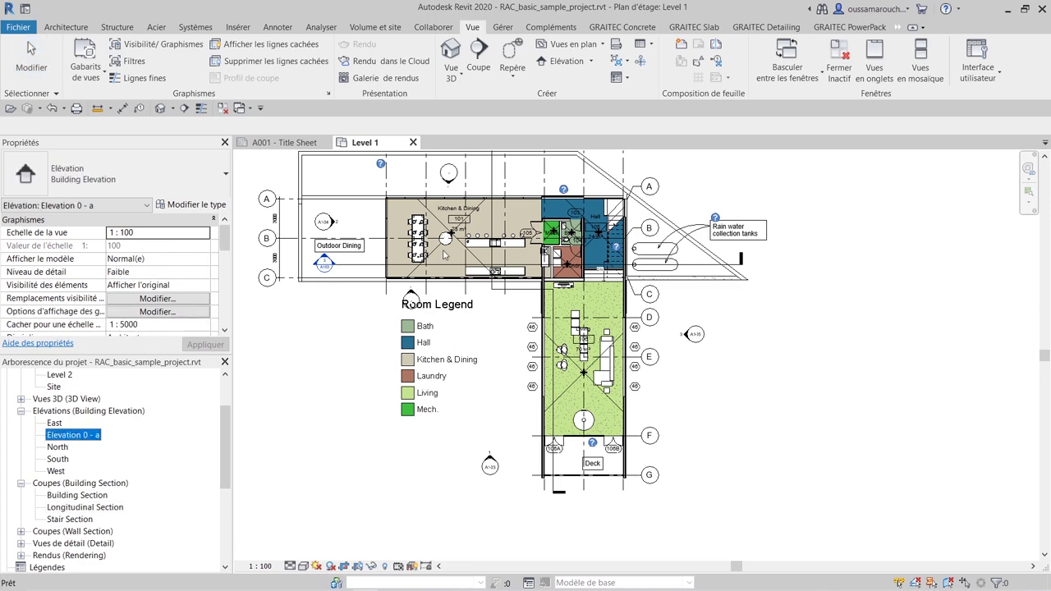
Open Elevation 0 - a and set its visual style to Réaliste
{"action": "double_click", "coordinate": [411, 295]}
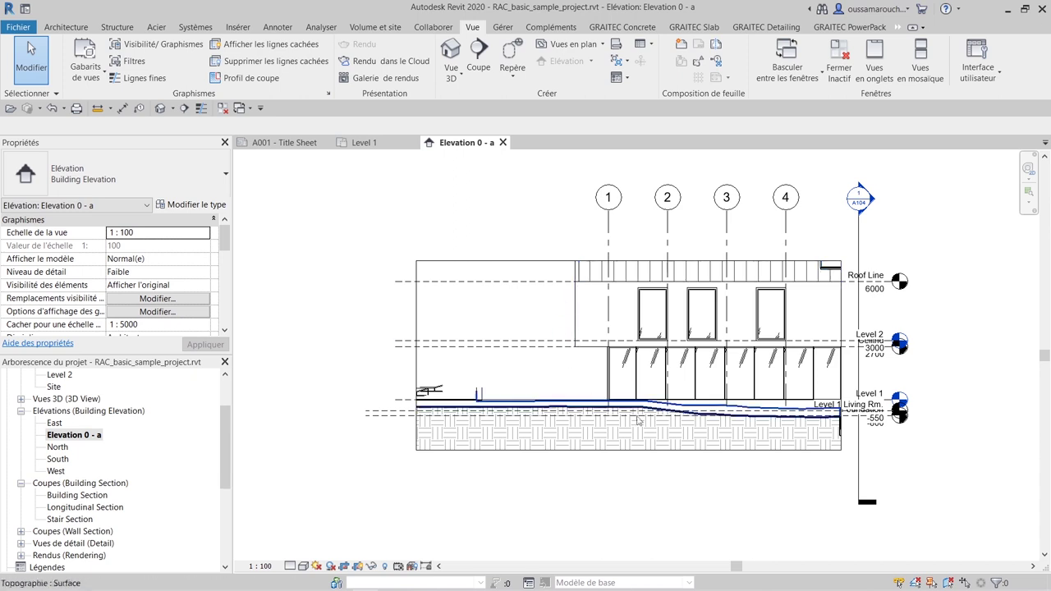
{"action": "left_click", "coordinate": [302, 567]}
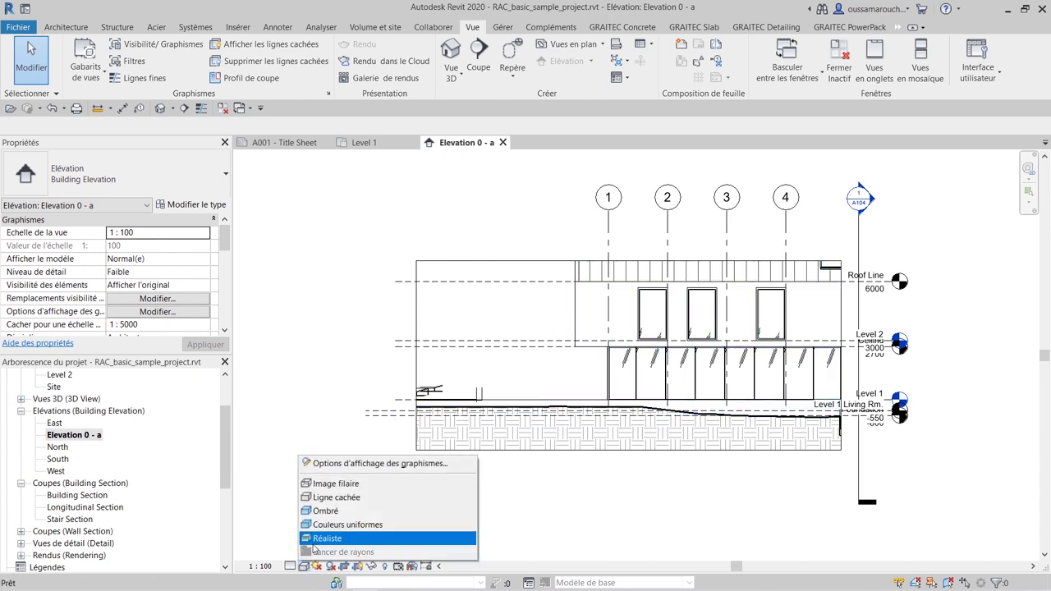
{"action": "left_click", "coordinate": [320, 535]}
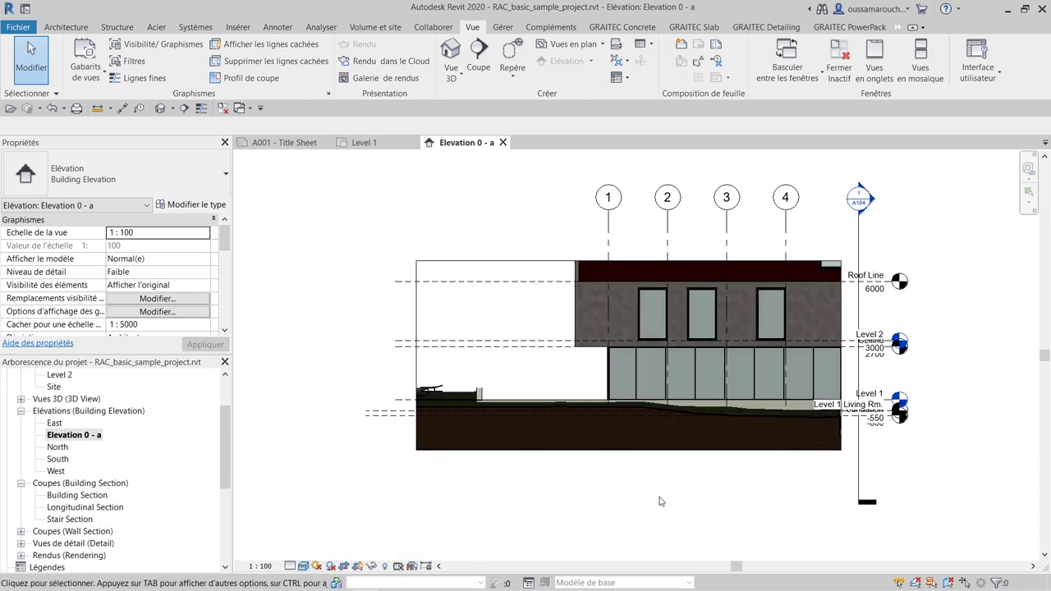
Extend the crop region's top and bottom edges, then return to Level 1
{"action": "middle_click_drag", "start_coordinate": [661, 501], "coordinate": [551, 523]}
{"action": "left_click", "coordinate": [477, 283]}
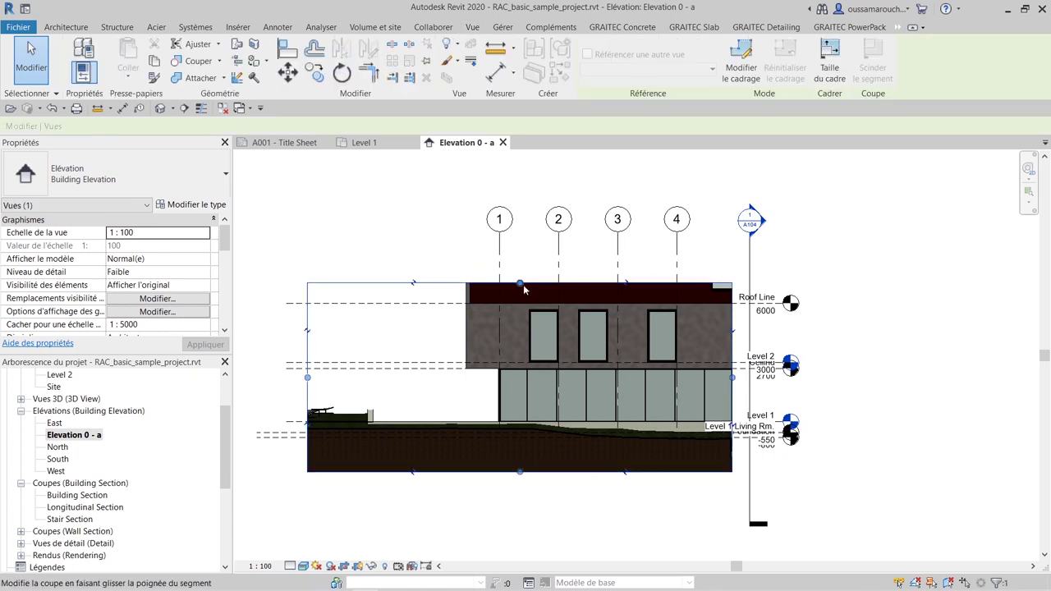
{"action": "left_click_drag", "start_coordinate": [524, 288], "coordinate": [507, 176]}
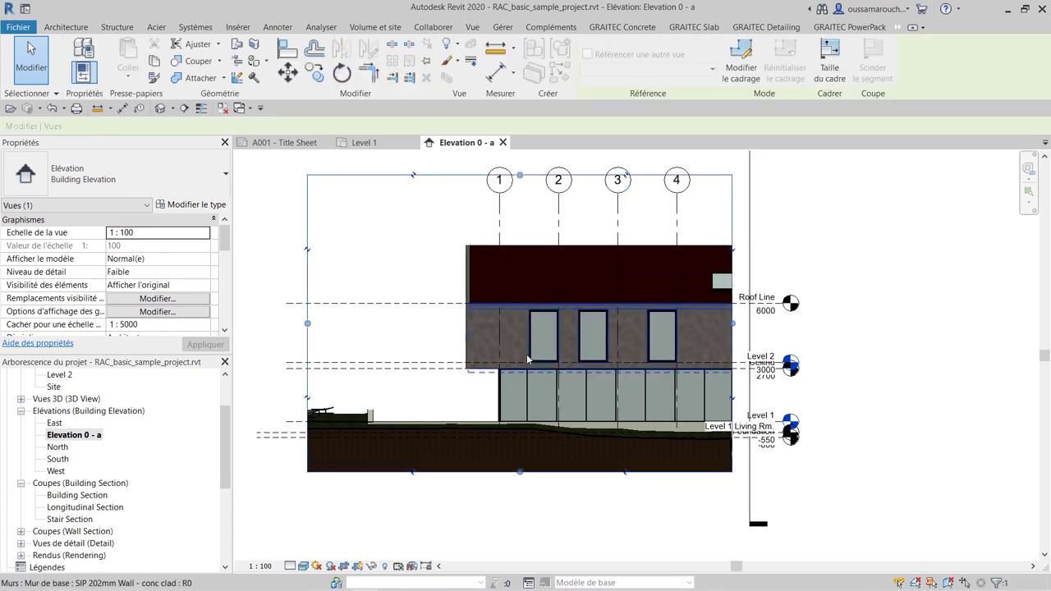
{"action": "left_click_drag", "start_coordinate": [525, 530], "coordinate": [526, 527]}
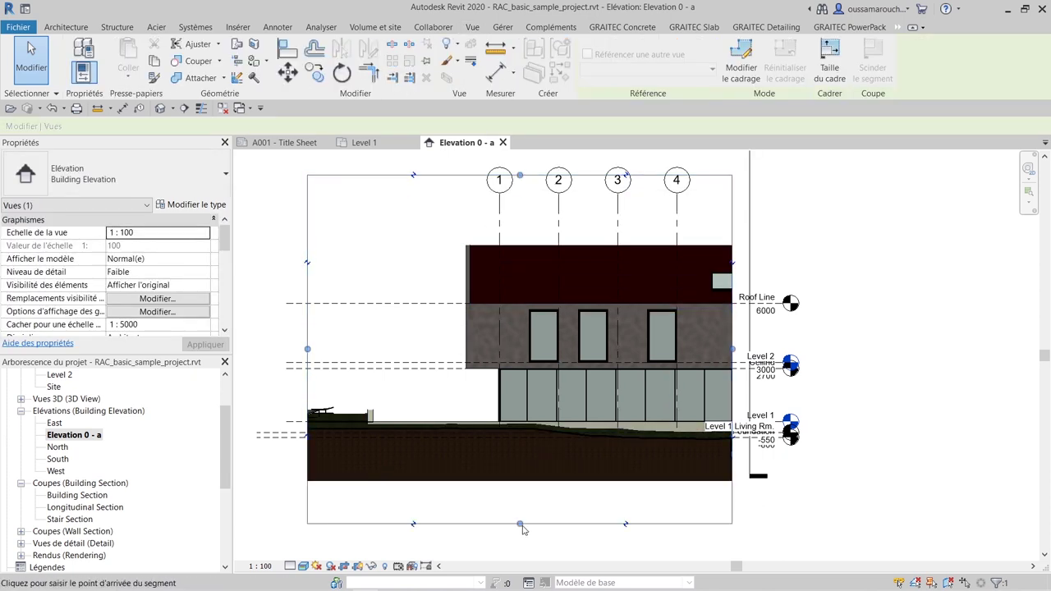
{"action": "key", "text": "Escape"}
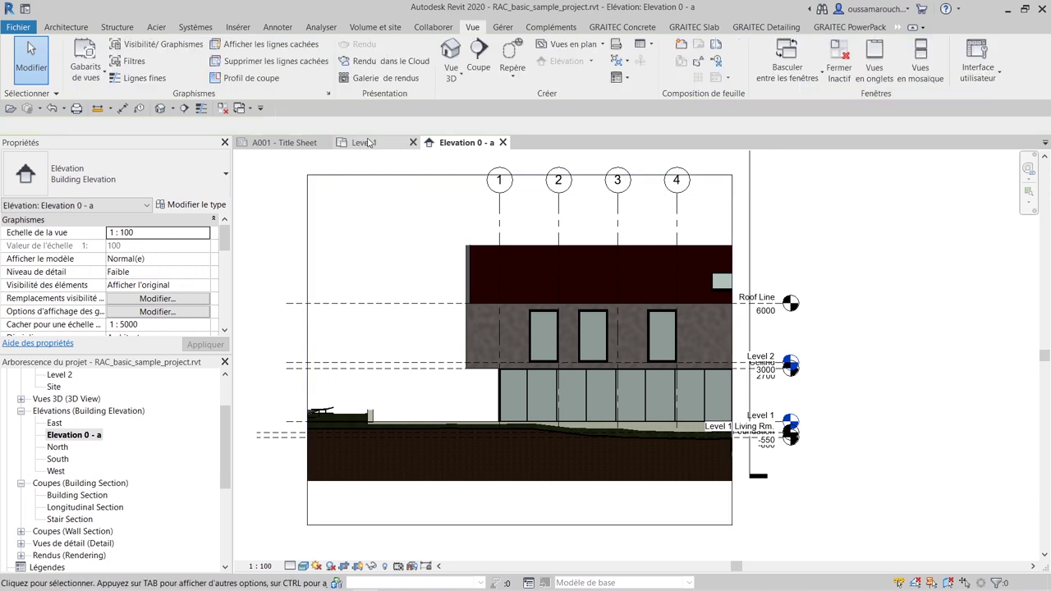
{"action": "left_click", "coordinate": [364, 143]}
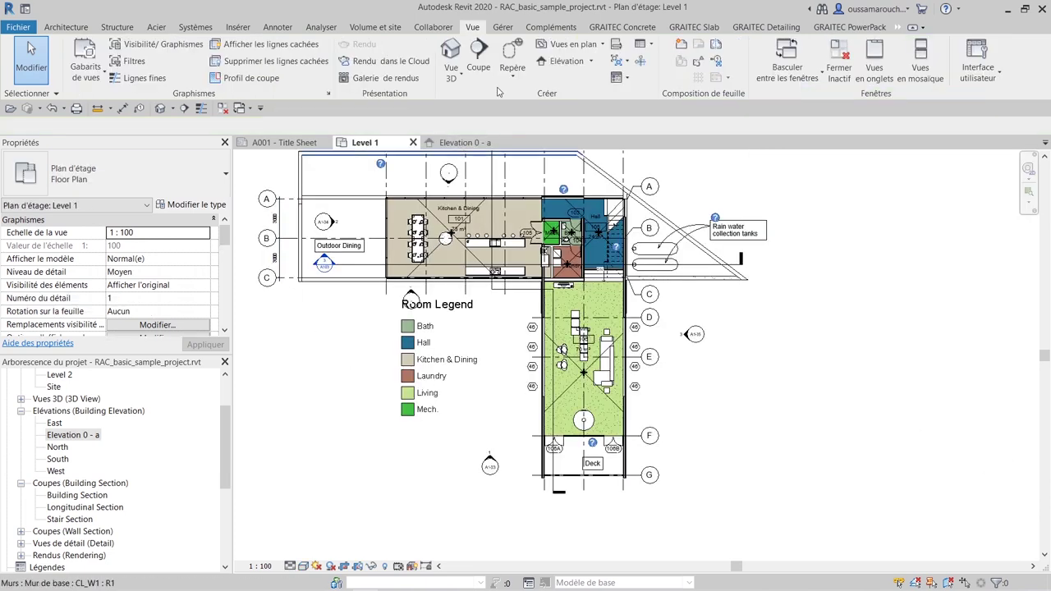
Open the default {3D} view, zoom and pan to frame the house, then return to Level 1
{"action": "left_click", "coordinate": [464, 79]}
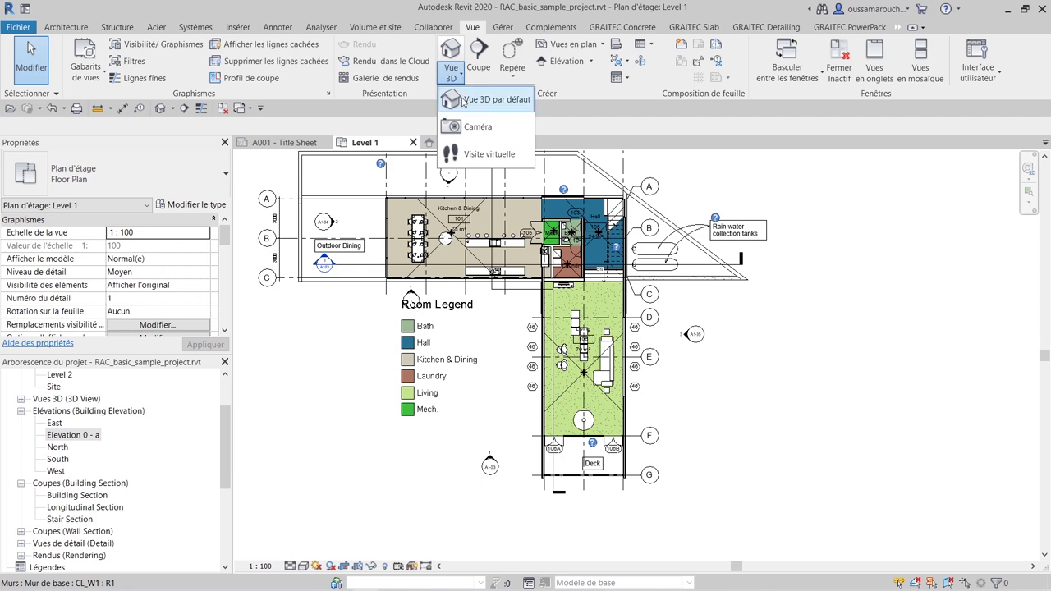
{"action": "left_click", "coordinate": [493, 99]}
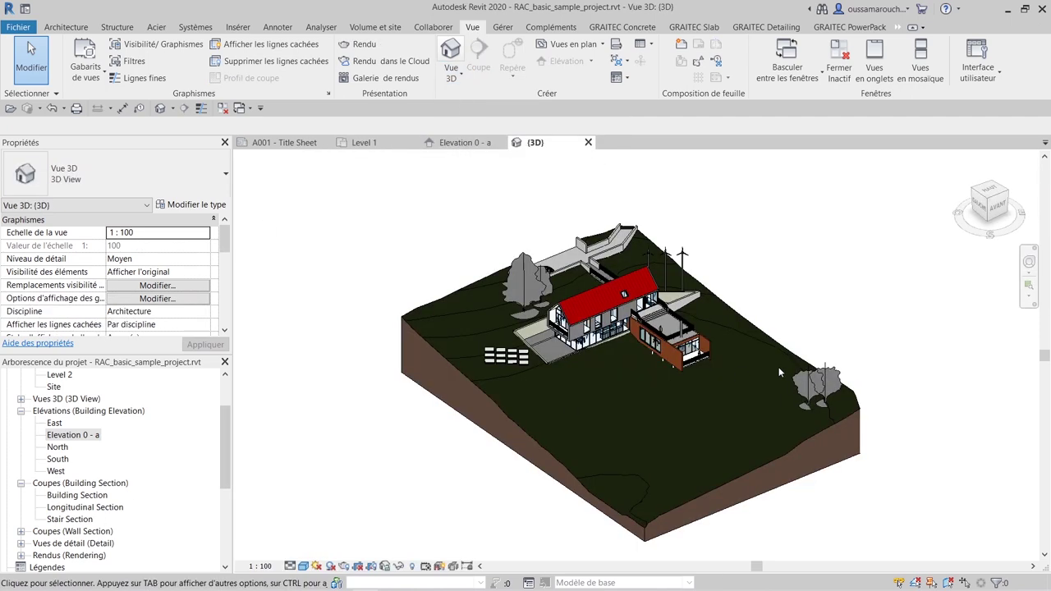
{"action": "scroll", "coordinate": [558, 404], "scroll_direction": "up", "scroll_amount": 3}
{"action": "scroll", "coordinate": [582, 386], "scroll_direction": "up", "scroll_amount": 2}
{"action": "scroll", "coordinate": [608, 414], "scroll_direction": "up", "scroll_amount": 2}
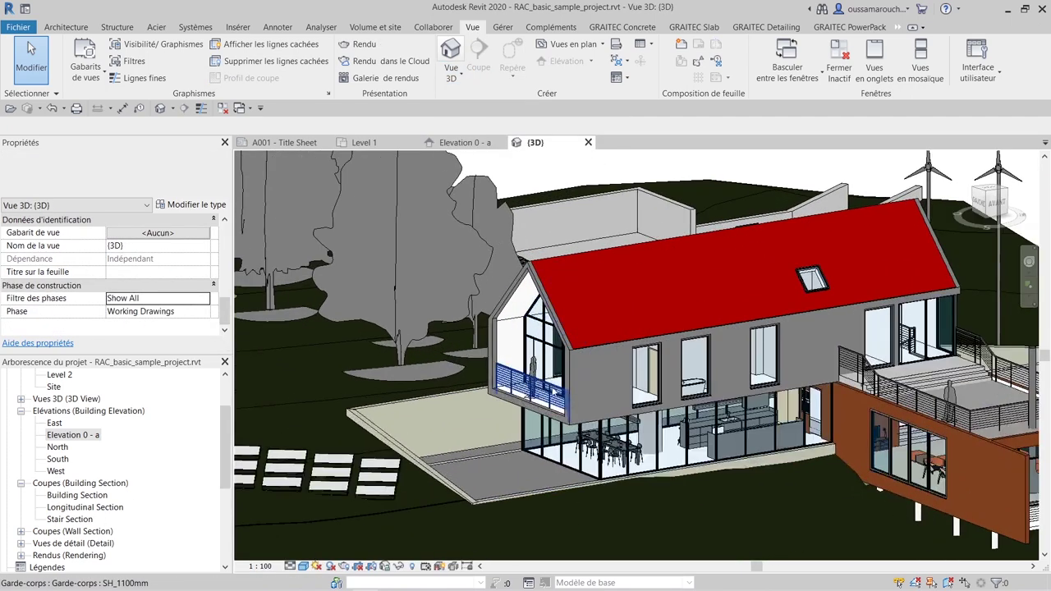
{"action": "middle_click_drag", "start_coordinate": [614, 425], "coordinate": [580, 435]}
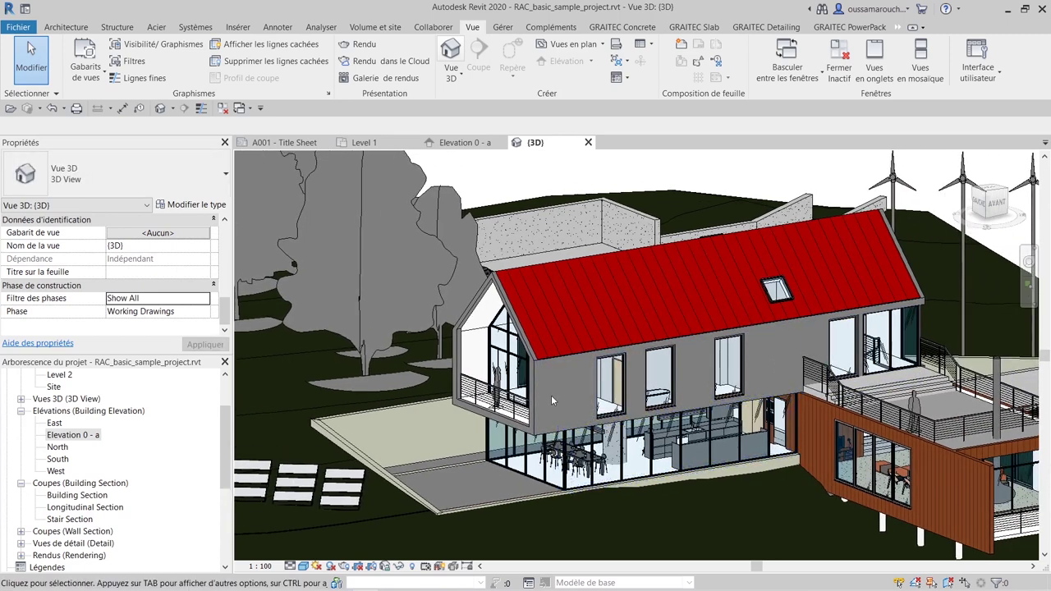
{"action": "left_click", "coordinate": [456, 76]}
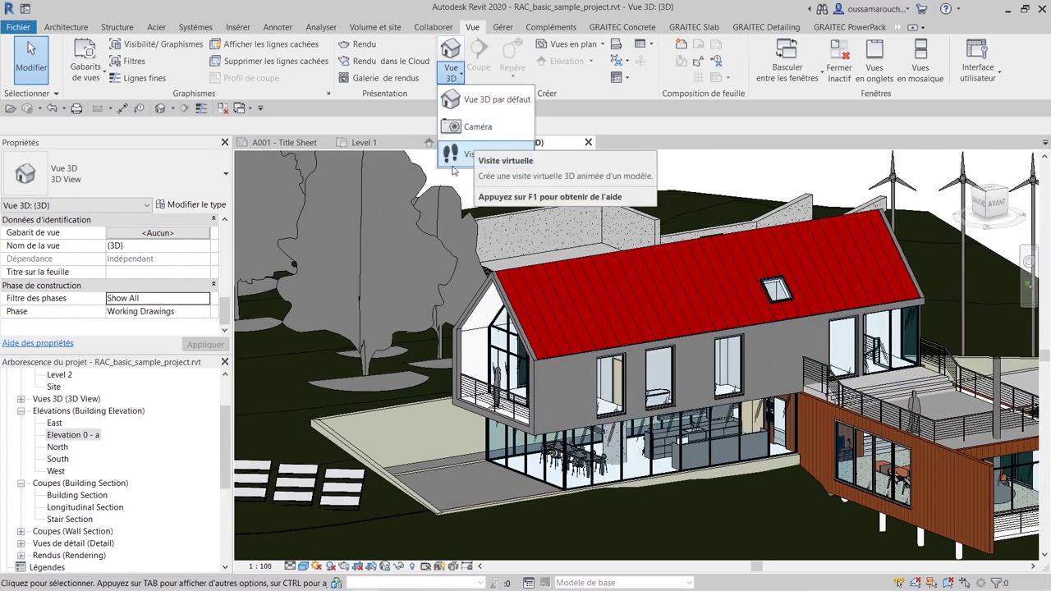
{"action": "left_click", "coordinate": [281, 145]}
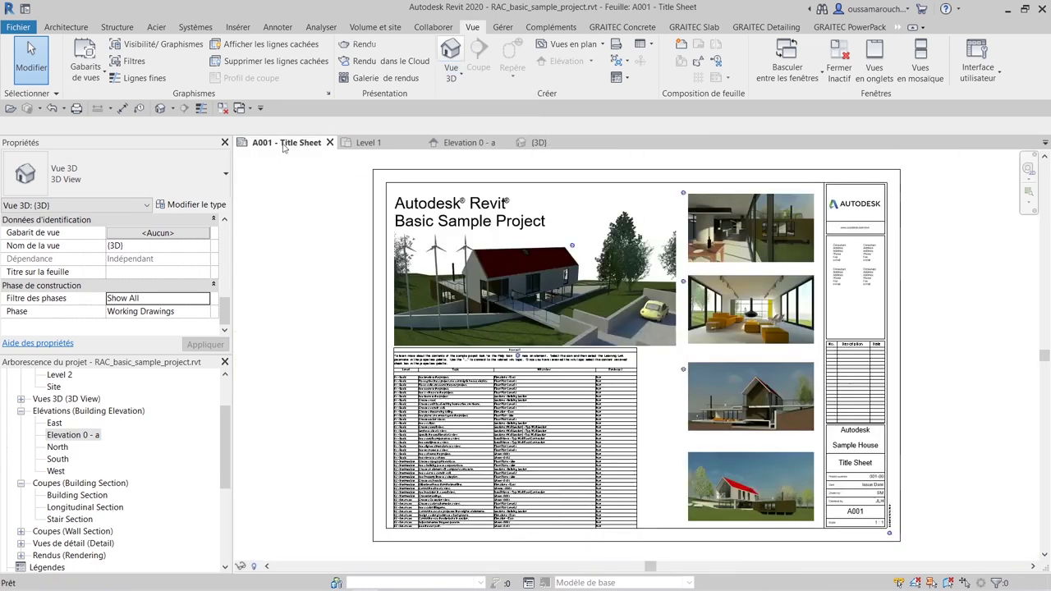
{"action": "left_click", "coordinate": [367, 145]}
Place a camera with its eye southwest of the house and its target in the kitchen
{"action": "left_click", "coordinate": [456, 76]}
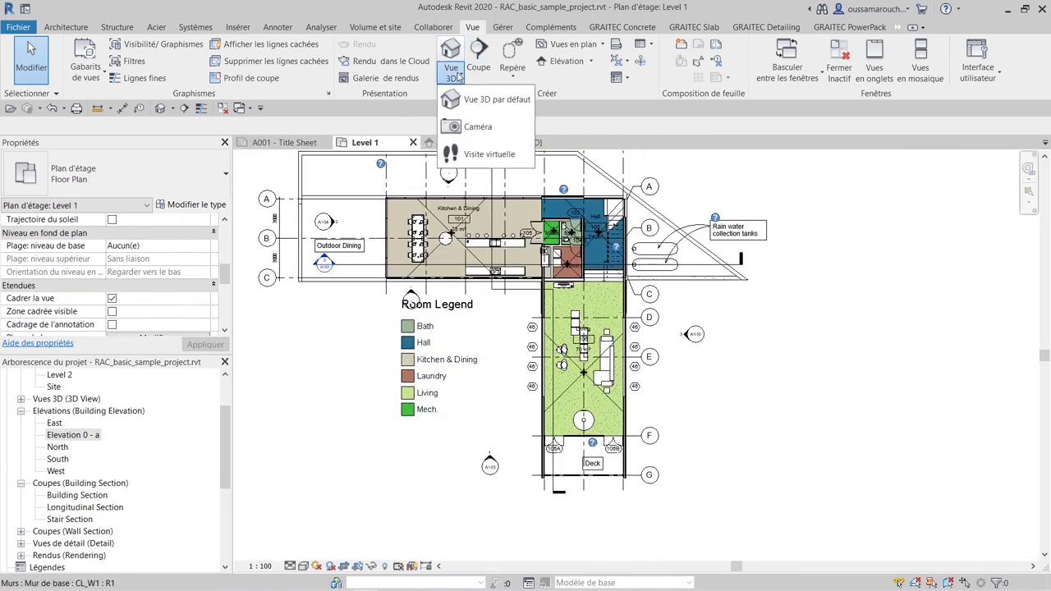
{"action": "left_click", "coordinate": [472, 126]}
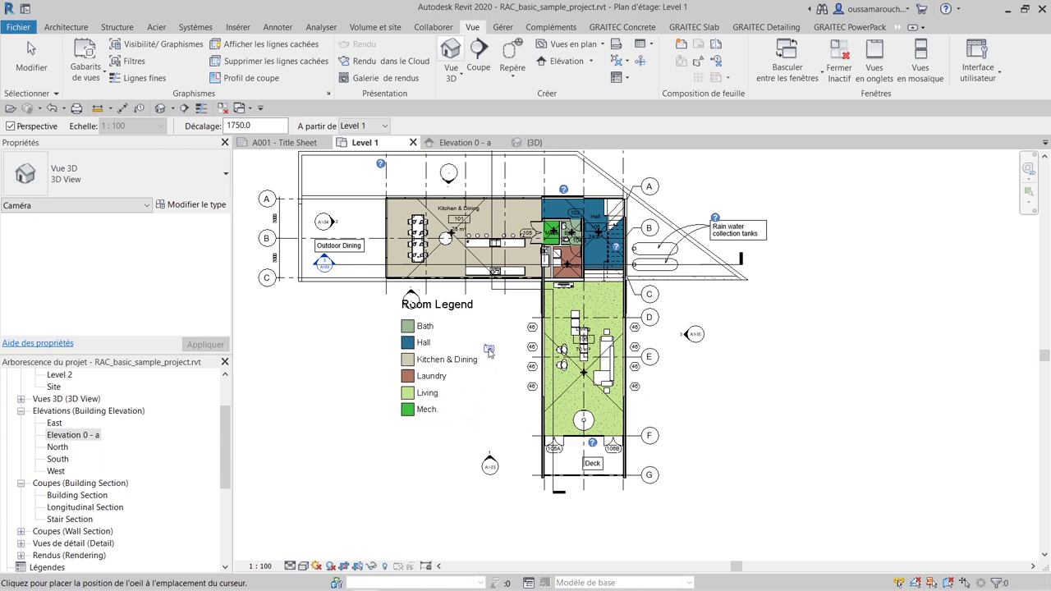
{"action": "left_click", "coordinate": [350, 361]}
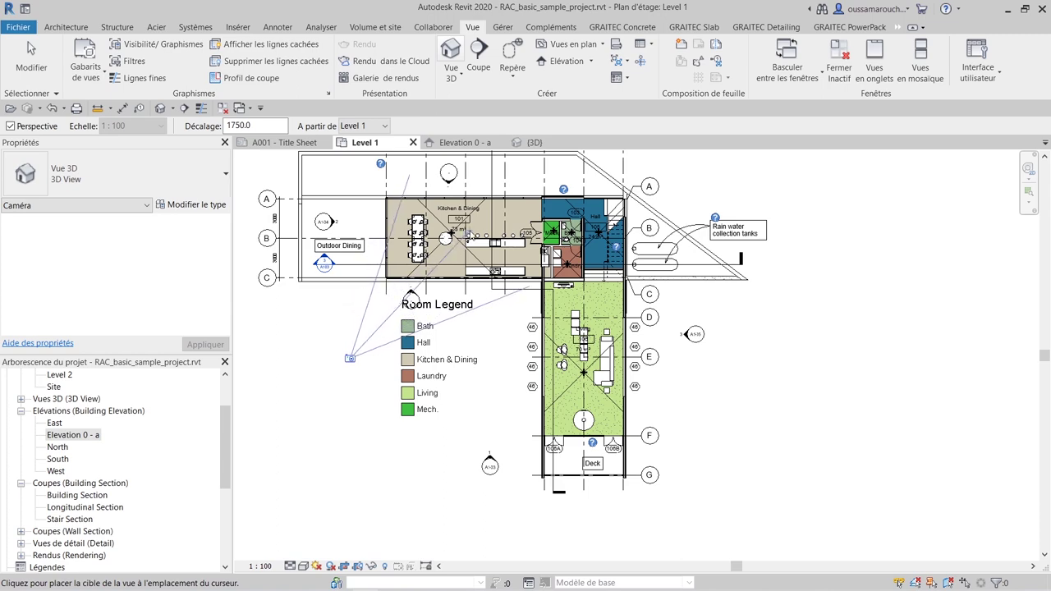
{"action": "left_click", "coordinate": [468, 235]}
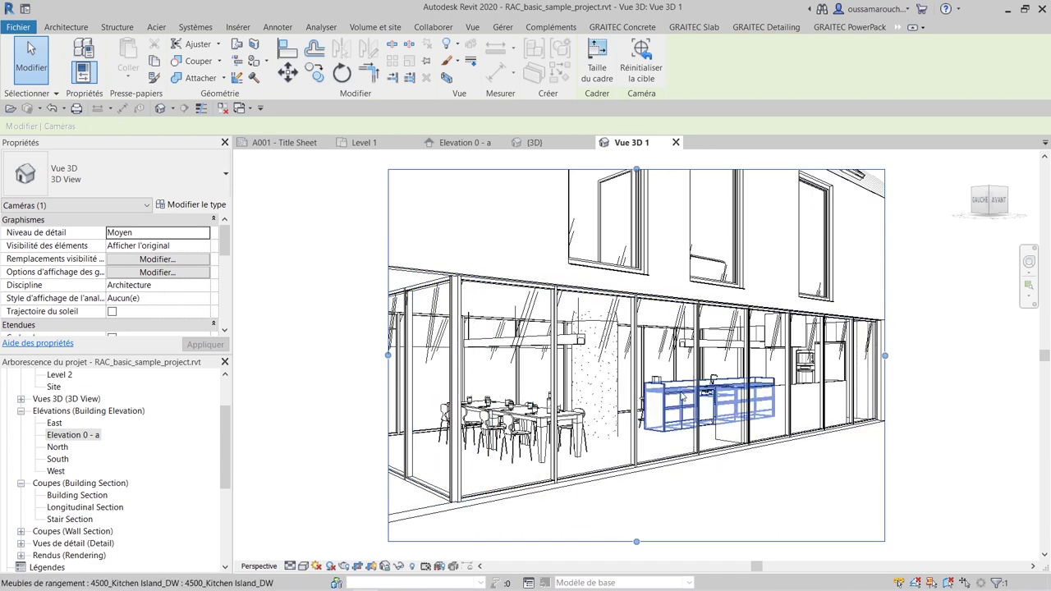
Render Vue 3D 1 in Réaliste style and widen its crop frame right and downward
{"action": "left_click", "coordinate": [306, 567]}
{"action": "left_click", "coordinate": [316, 536]}
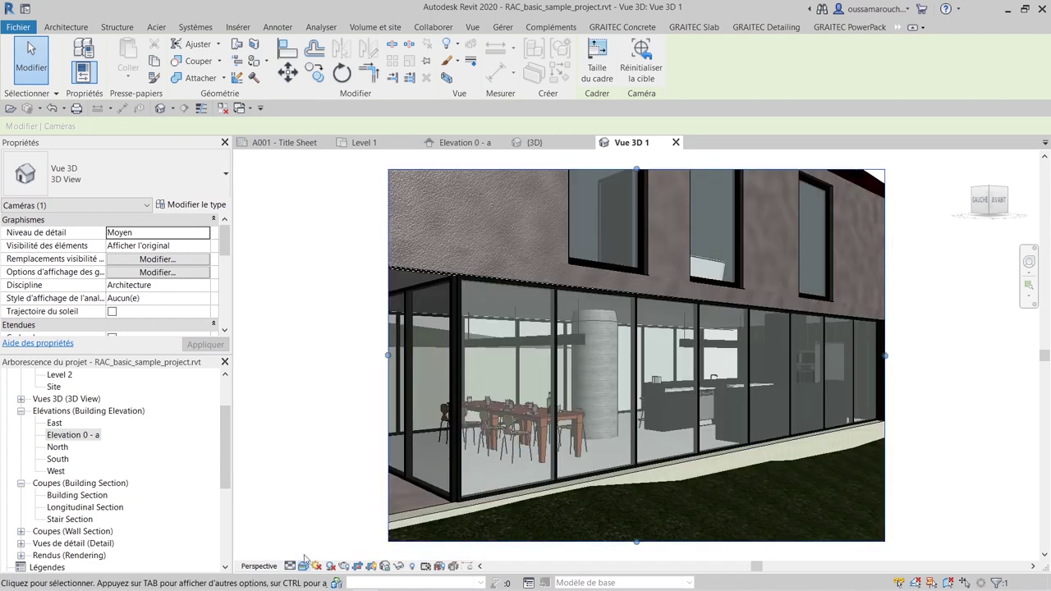
{"action": "scroll", "coordinate": [613, 428], "scroll_direction": "down", "scroll_amount": 3}
{"action": "middle_click_drag", "start_coordinate": [614, 428], "coordinate": [609, 468]}
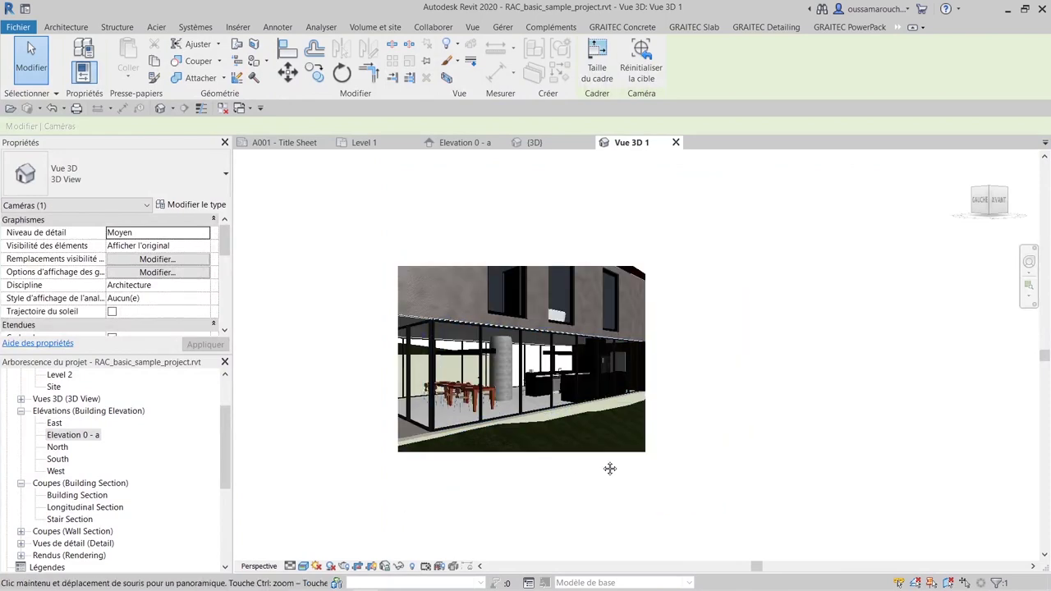
{"action": "left_click", "coordinate": [633, 340]}
{"action": "mouse_move", "coordinate": [633, 339]}
{"action": "left_mouse_down"}
{"action": "mouse_move", "coordinate": [790, 325]}
{"action": "mouse_move", "coordinate": [854, 344]}
{"action": "left_mouse_up"}
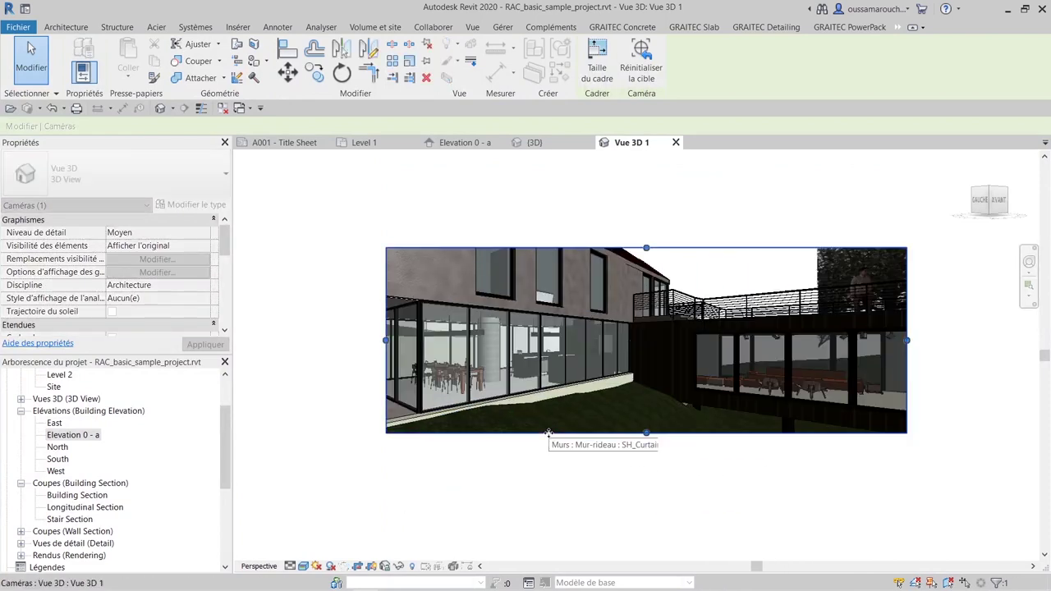
{"action": "left_click_drag", "start_coordinate": [646, 432], "coordinate": [639, 496]}
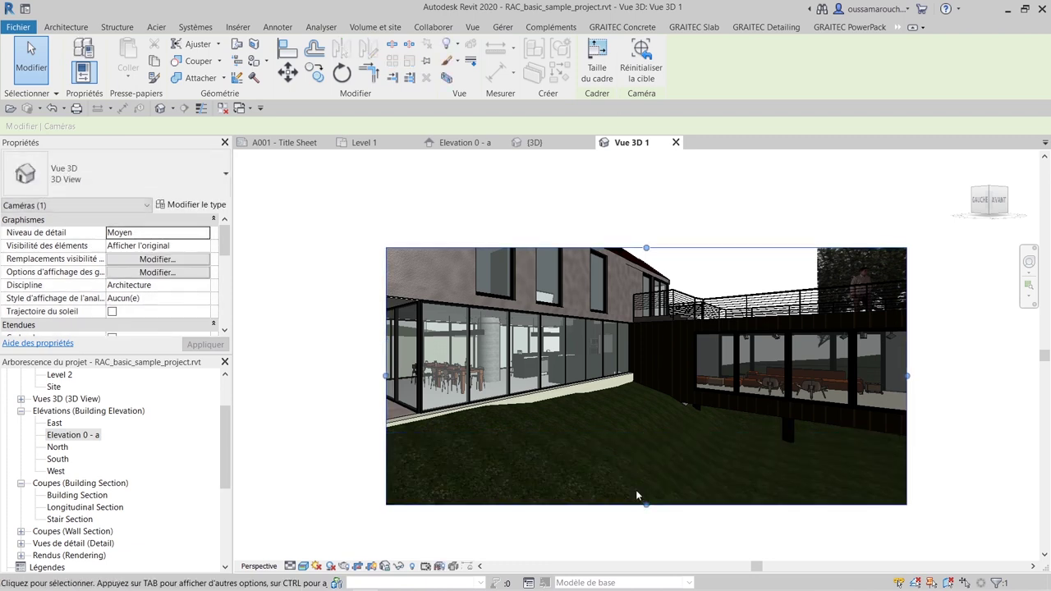
Close the default {3D} and Elevation 0 - a views, leaving Level 1 showing
{"action": "left_click", "coordinate": [553, 147]}
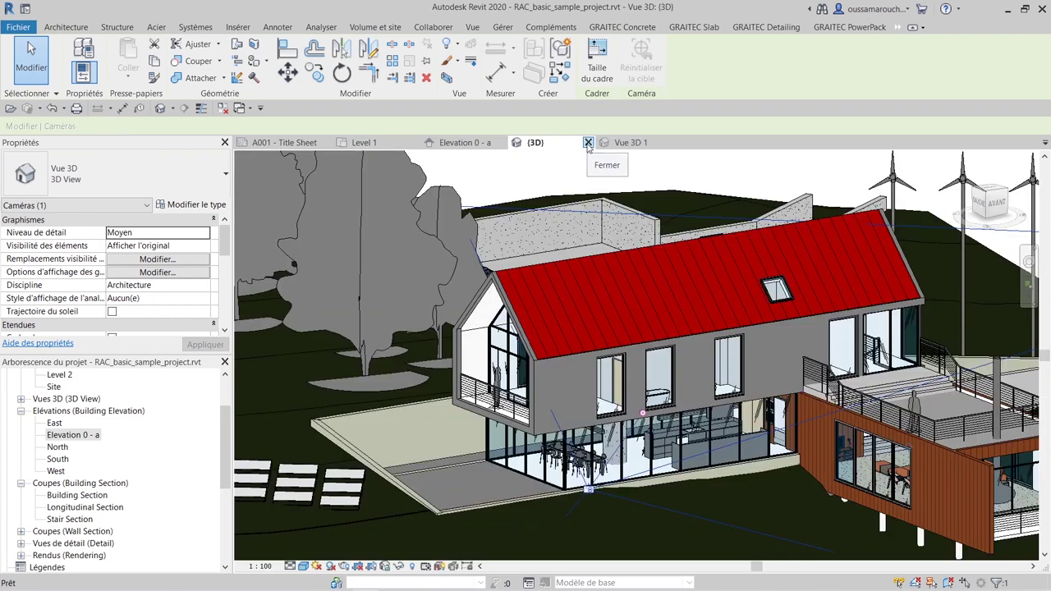
{"action": "left_click", "coordinate": [587, 143]}
{"action": "left_click", "coordinate": [366, 143]}
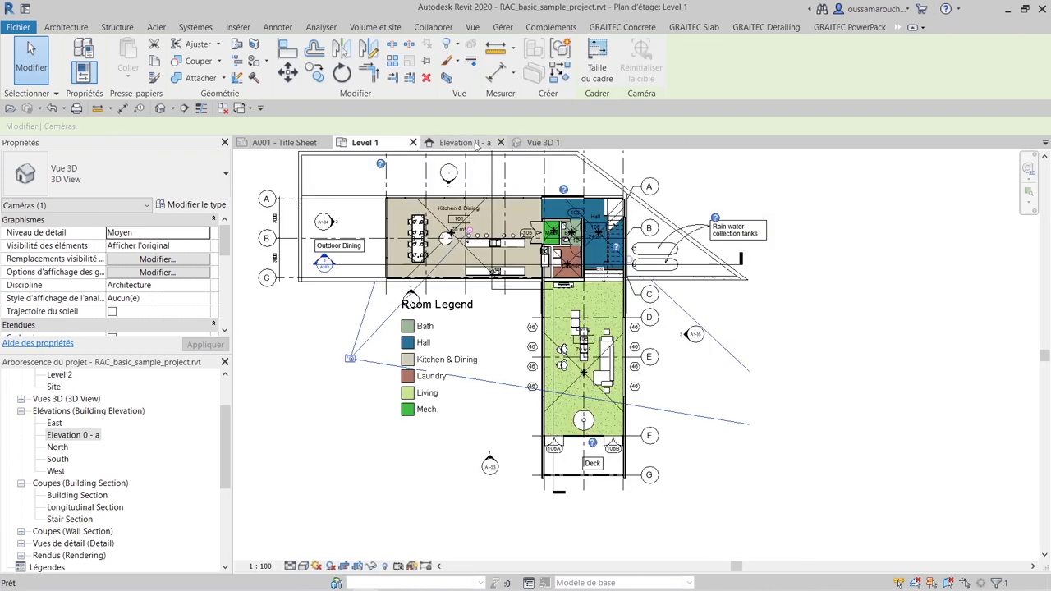
{"action": "left_click", "coordinate": [476, 143]}
{"action": "left_click", "coordinate": [502, 143]}
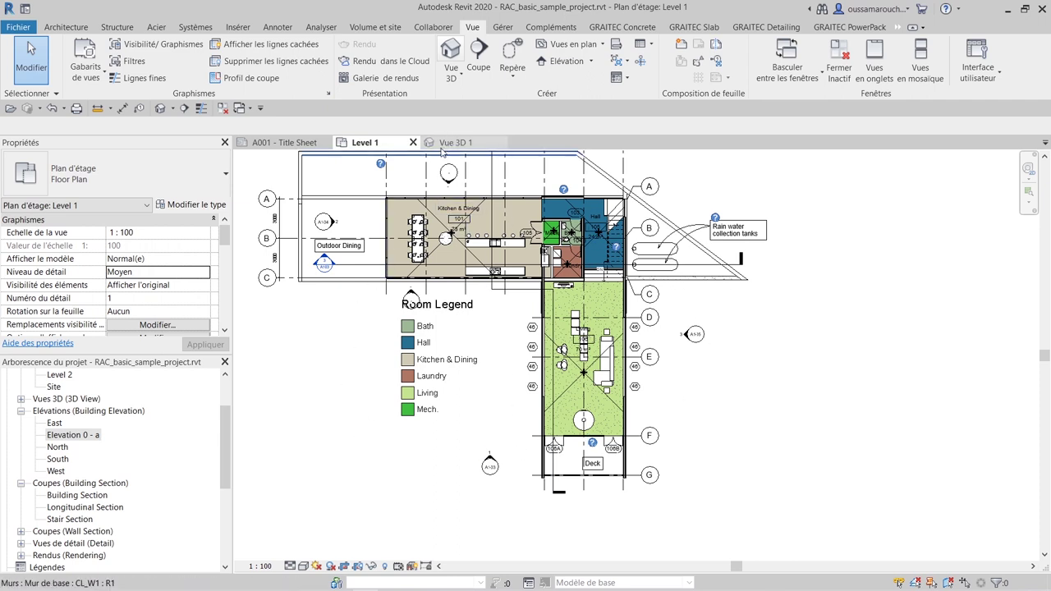
Expand the 3D Views list in the Project Browser and select Vue 3D 1
{"action": "scroll", "coordinate": [100, 484], "scroll_direction": "down", "scroll_amount": 2}
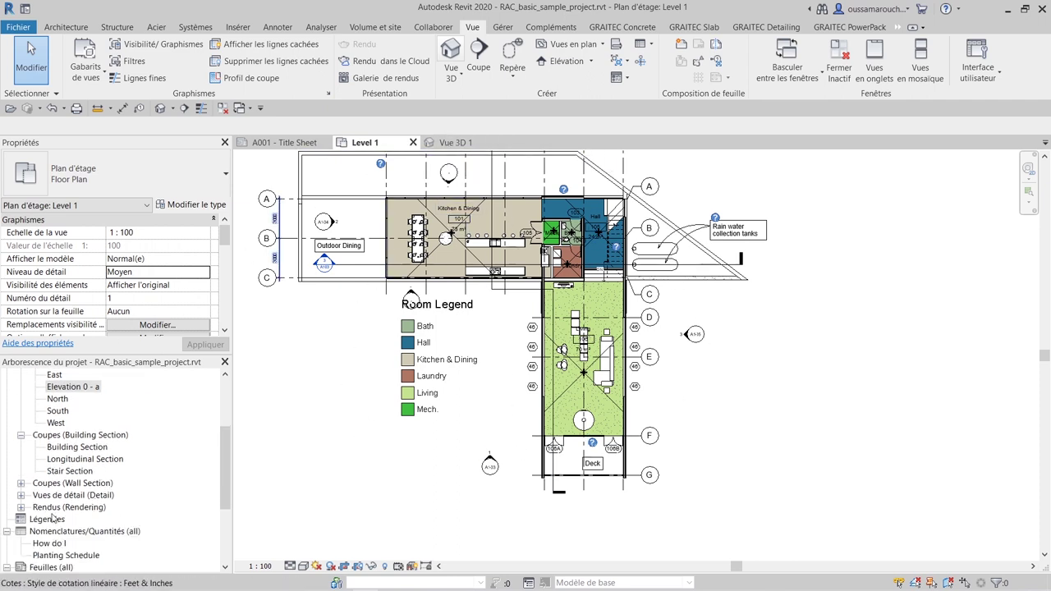
{"action": "scroll", "coordinate": [31, 522], "scroll_direction": "down", "scroll_amount": 2}
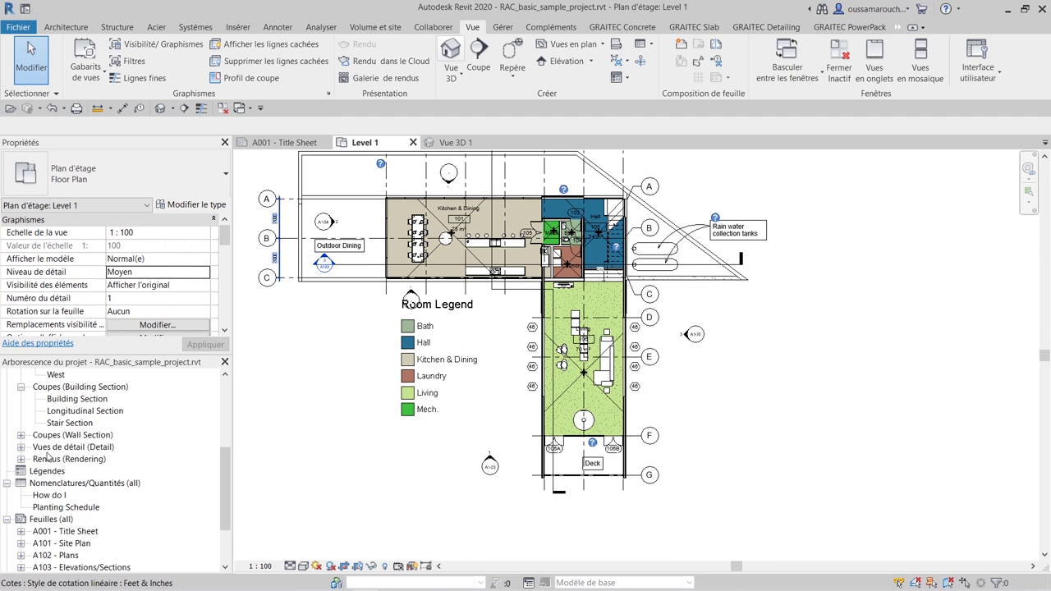
{"action": "scroll", "coordinate": [47, 473], "scroll_direction": "up", "scroll_amount": 1}
{"action": "scroll", "coordinate": [32, 436], "scroll_direction": "up", "scroll_amount": 1}
{"action": "scroll", "coordinate": [23, 407], "scroll_direction": "up", "scroll_amount": 1}
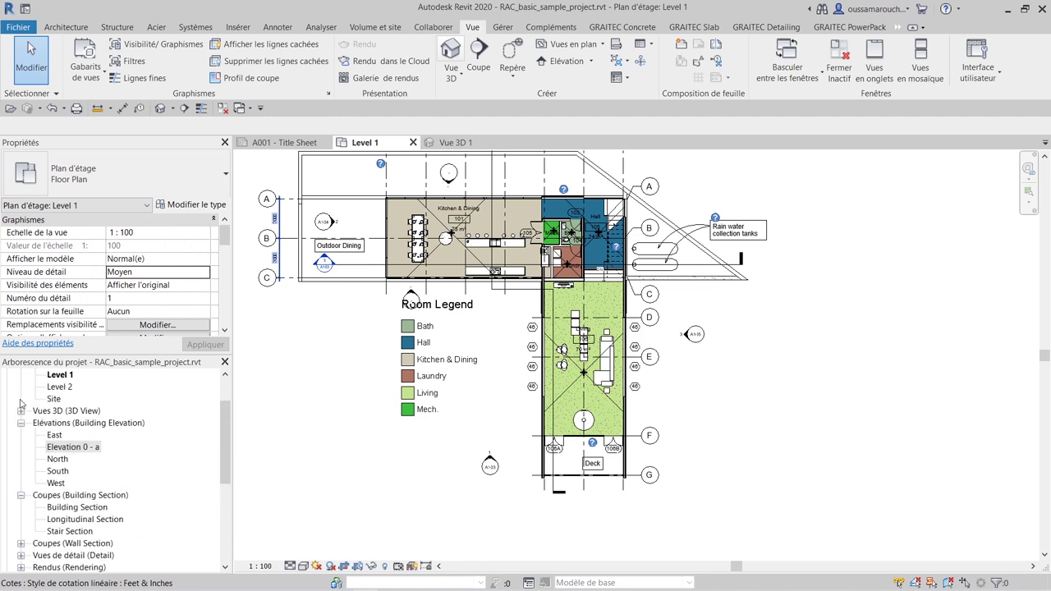
{"action": "left_click", "coordinate": [21, 416]}
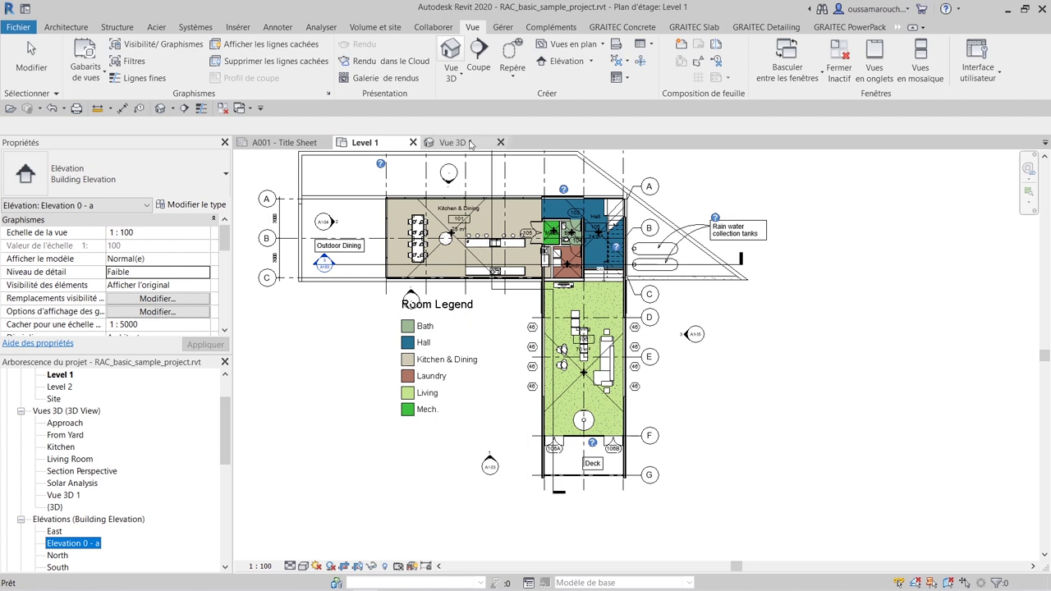
{"action": "mouse_move", "coordinate": [457, 142]}
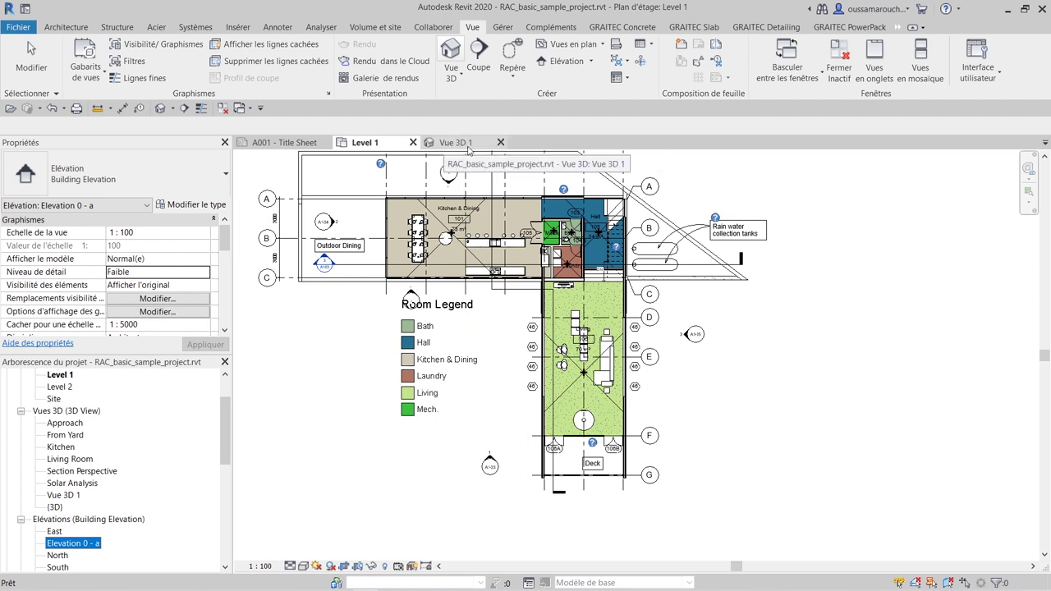
{"action": "scroll", "coordinate": [123, 480], "scroll_direction": "down", "scroll_amount": 1}
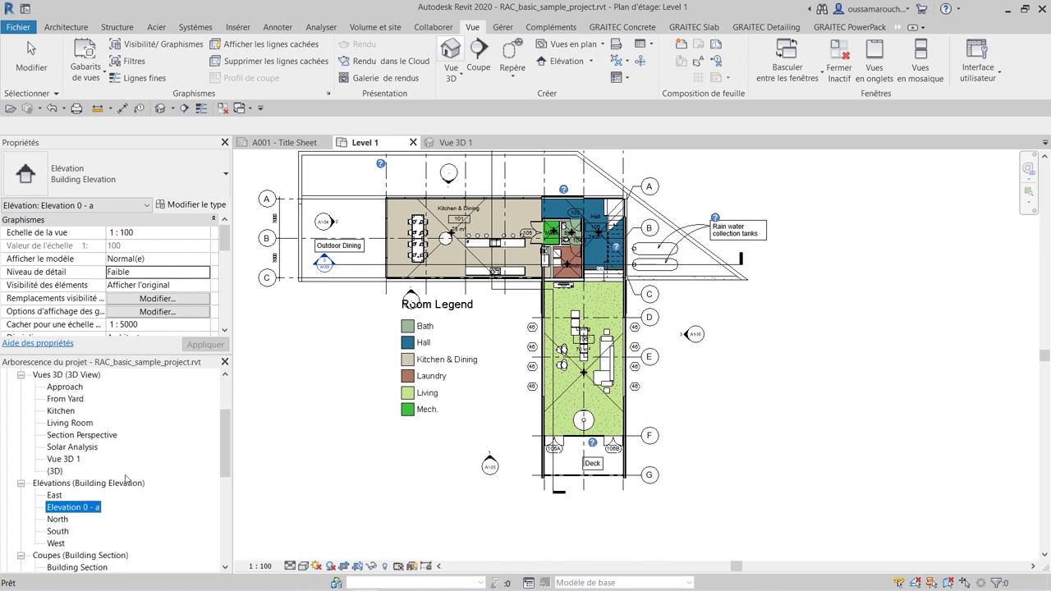
{"action": "left_click", "coordinate": [68, 459]}
Show the Vue 3D 1 camera on the Level 1 plan and drag its target up and right
{"action": "right_click", "coordinate": [69, 462]}
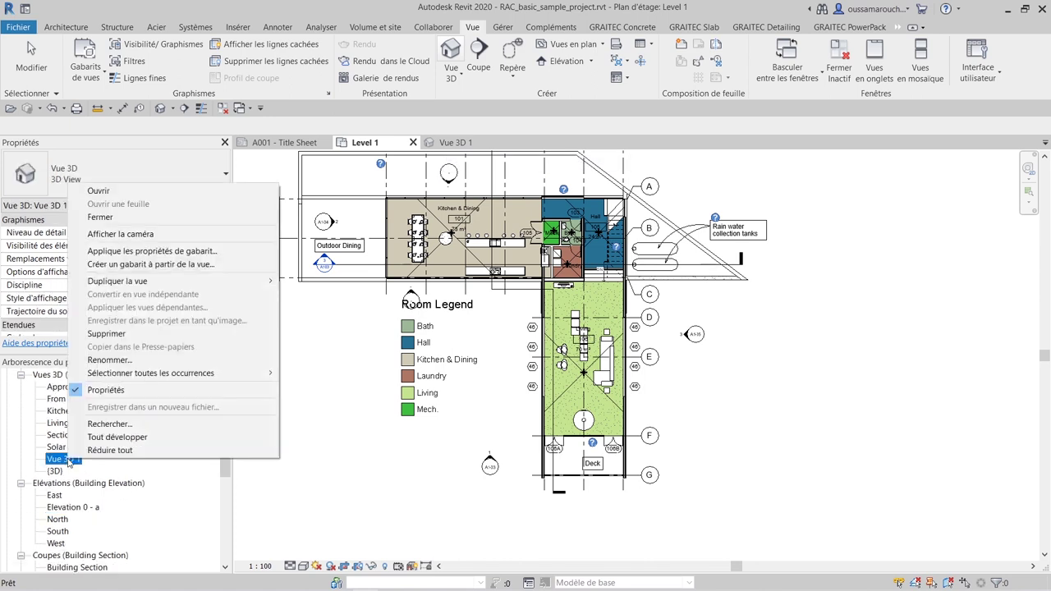
{"action": "left_click", "coordinate": [135, 234]}
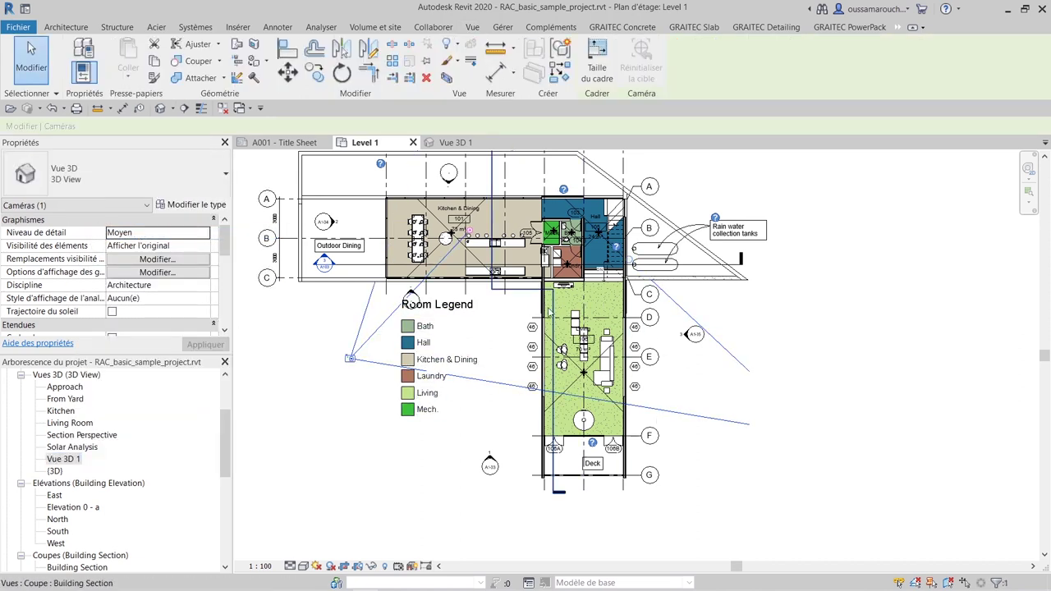
{"action": "middle_click_drag", "start_coordinate": [548, 311], "coordinate": [576, 432]}
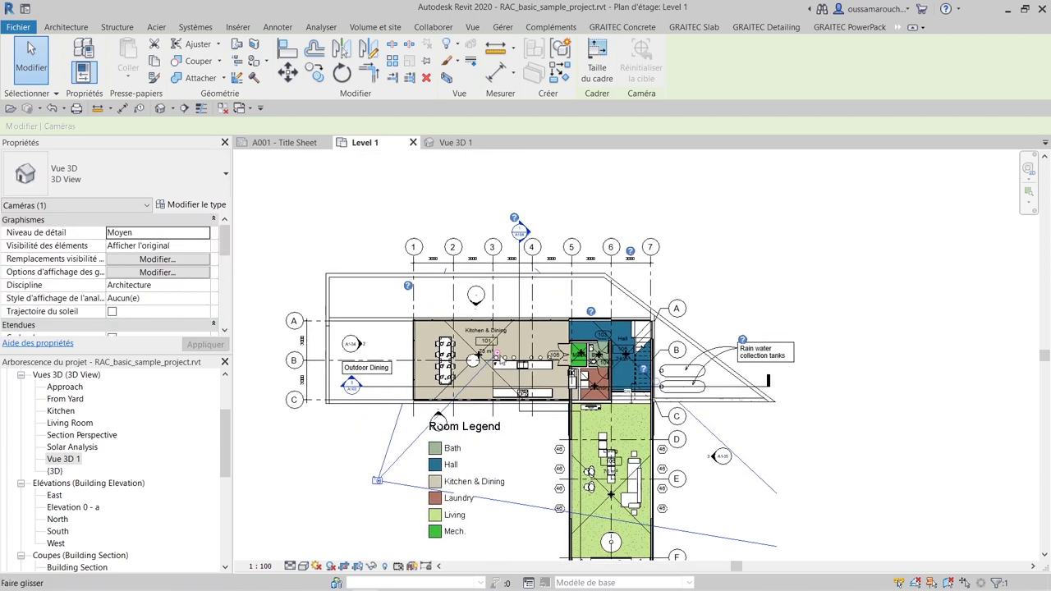
{"action": "left_click_drag", "start_coordinate": [497, 357], "coordinate": [554, 305]}
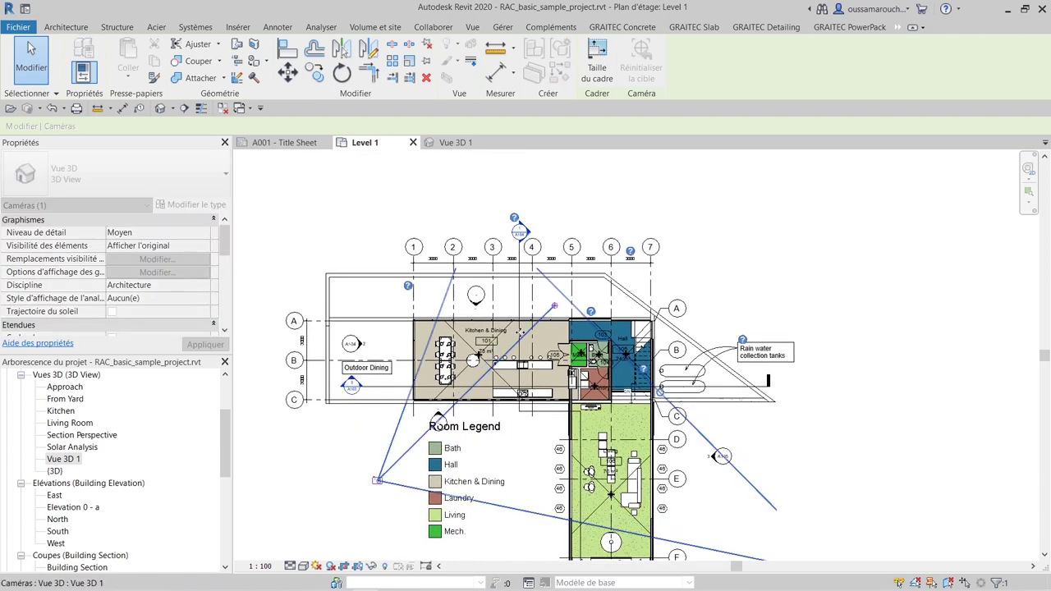
{"action": "scroll", "coordinate": [429, 277], "scroll_direction": "down", "scroll_amount": 3}
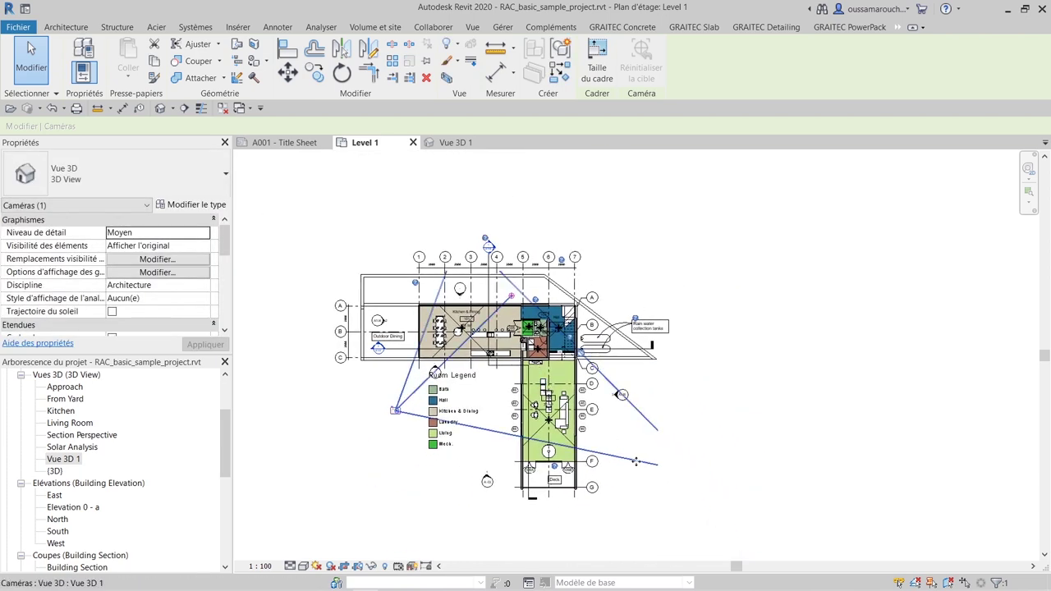
{"action": "scroll", "coordinate": [557, 347], "scroll_direction": "up", "scroll_amount": 3}
{"action": "scroll", "coordinate": [220, 296], "scroll_direction": "down", "scroll_amount": 5}
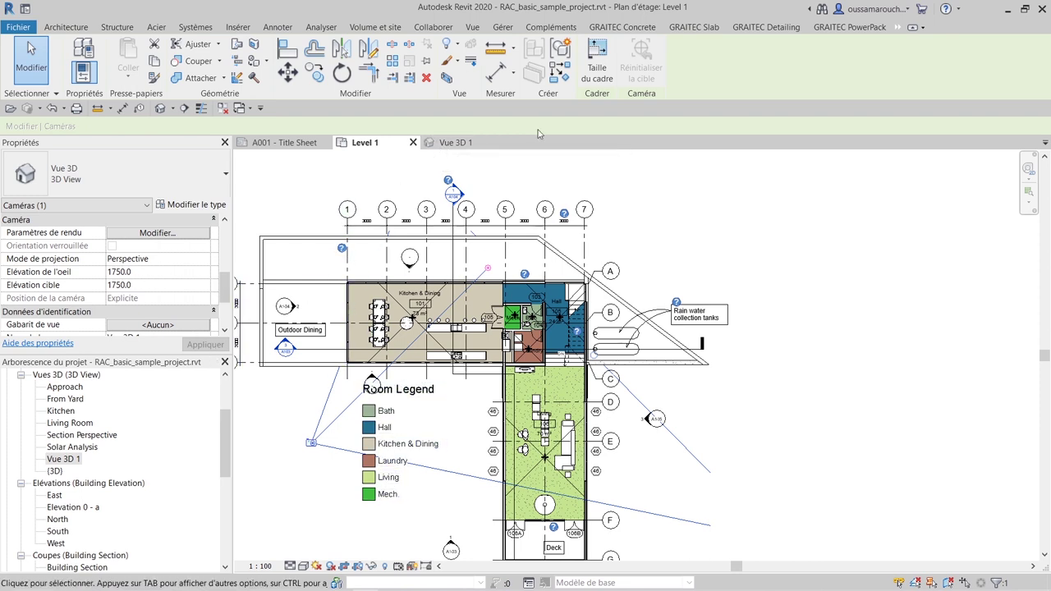
Set the Vue 3D 1 camera's eye elevation to 200 and apply it
{"action": "left_click", "coordinate": [452, 143]}
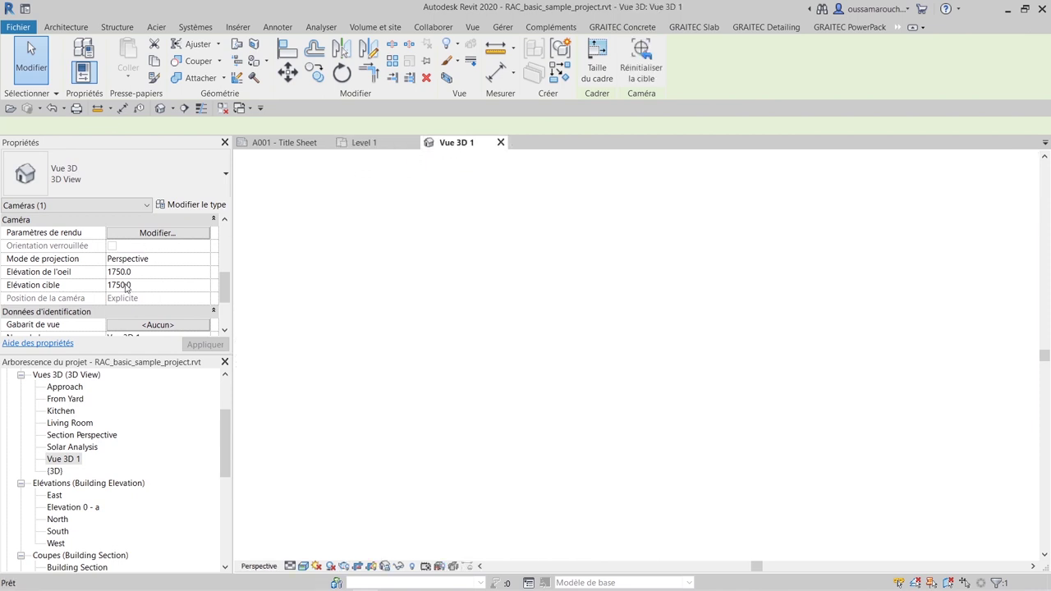
{"action": "left_click", "coordinate": [146, 271]}
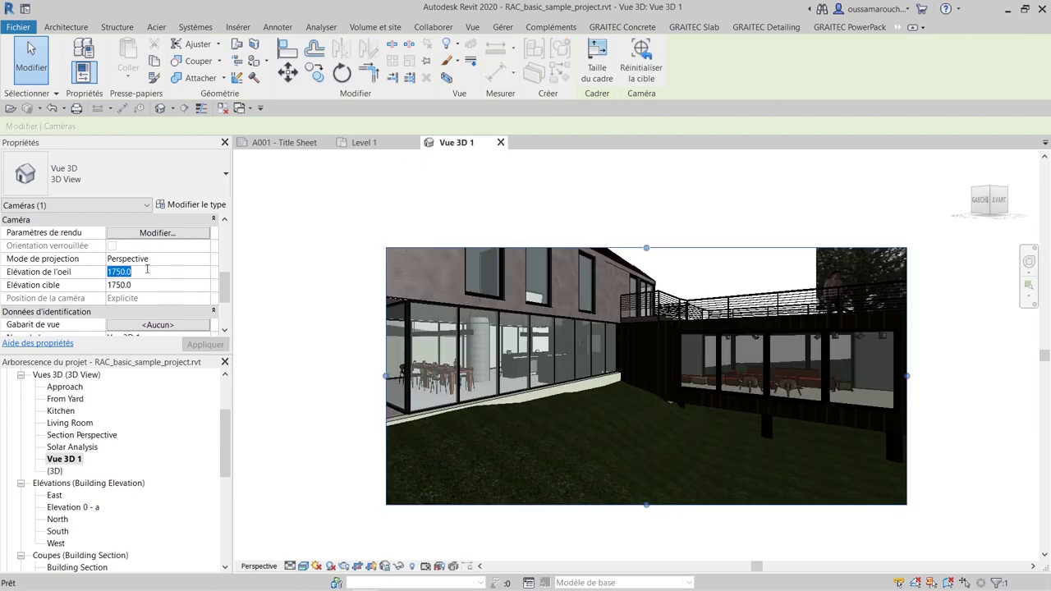
{"action": "type", "text": "200"}
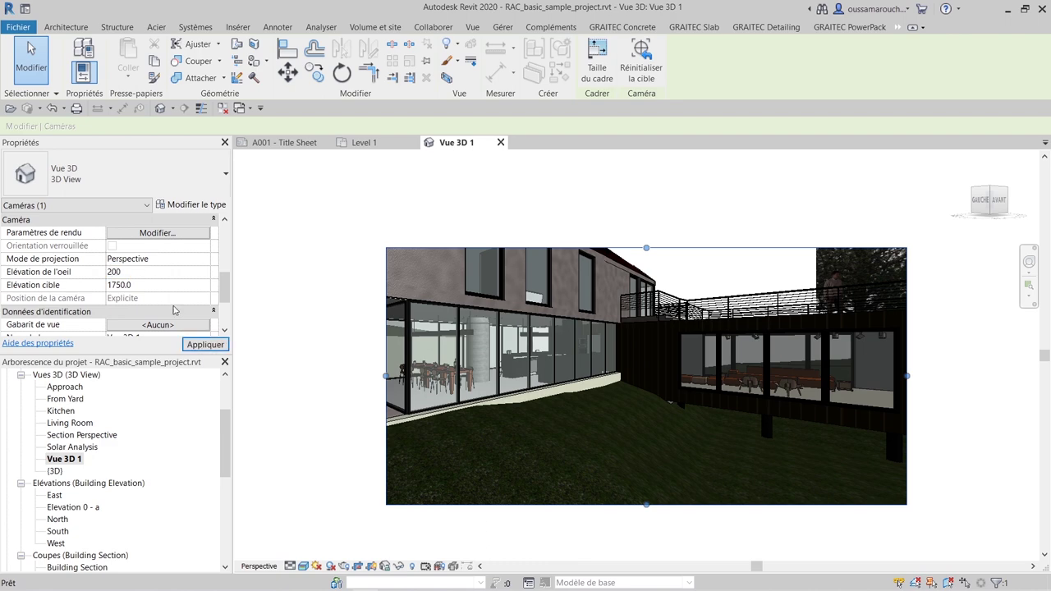
{"action": "left_click", "coordinate": [212, 346]}
{"action": "left_click", "coordinate": [206, 345]}
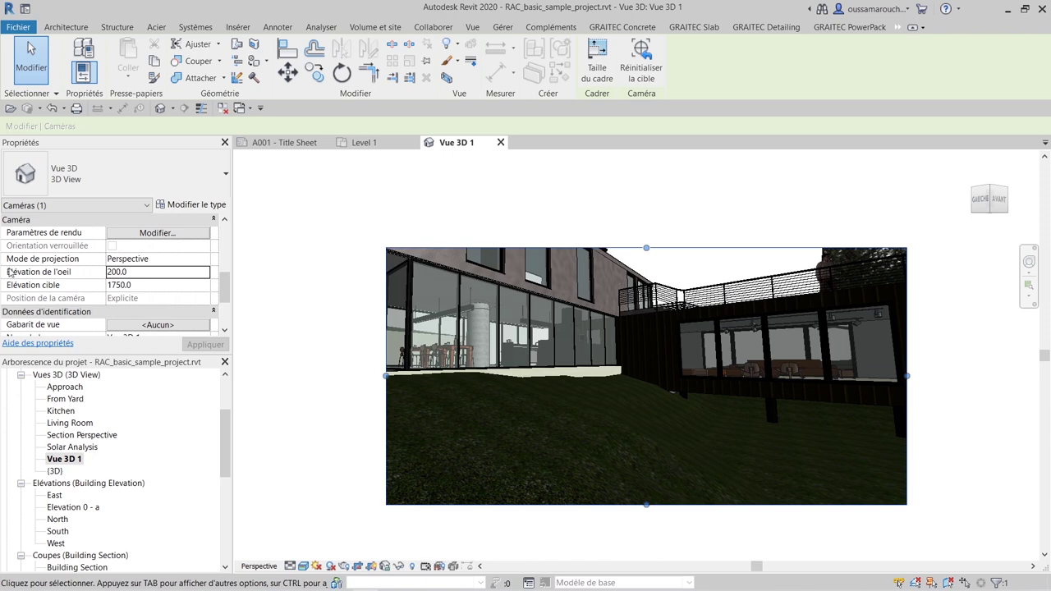
Lower the camera's target elevation to 200, apply it, and close Vue 3D 1
{"action": "left_click", "coordinate": [139, 286]}
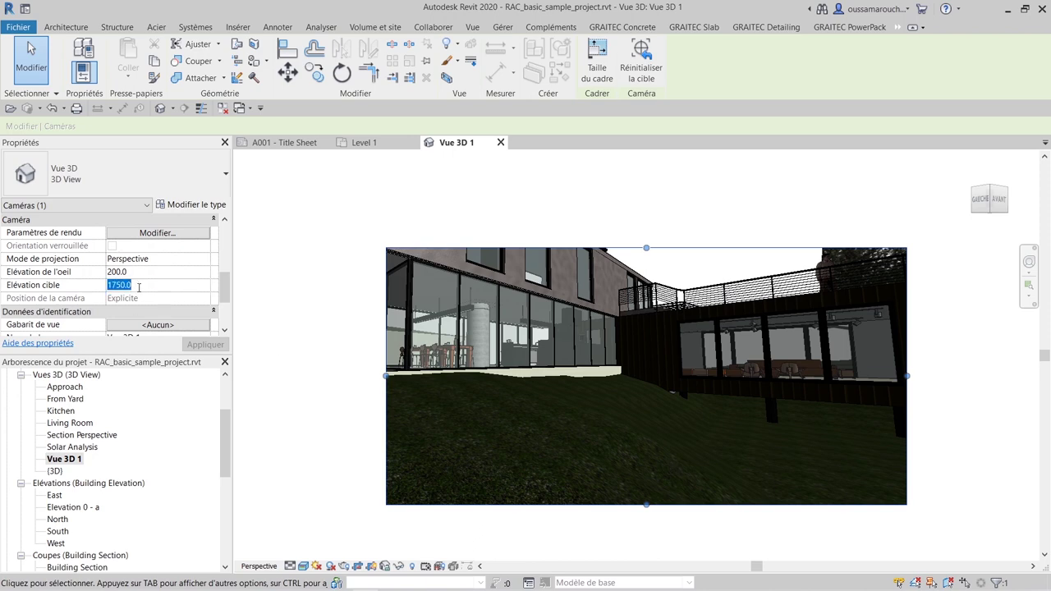
{"action": "type", "text": "200"}
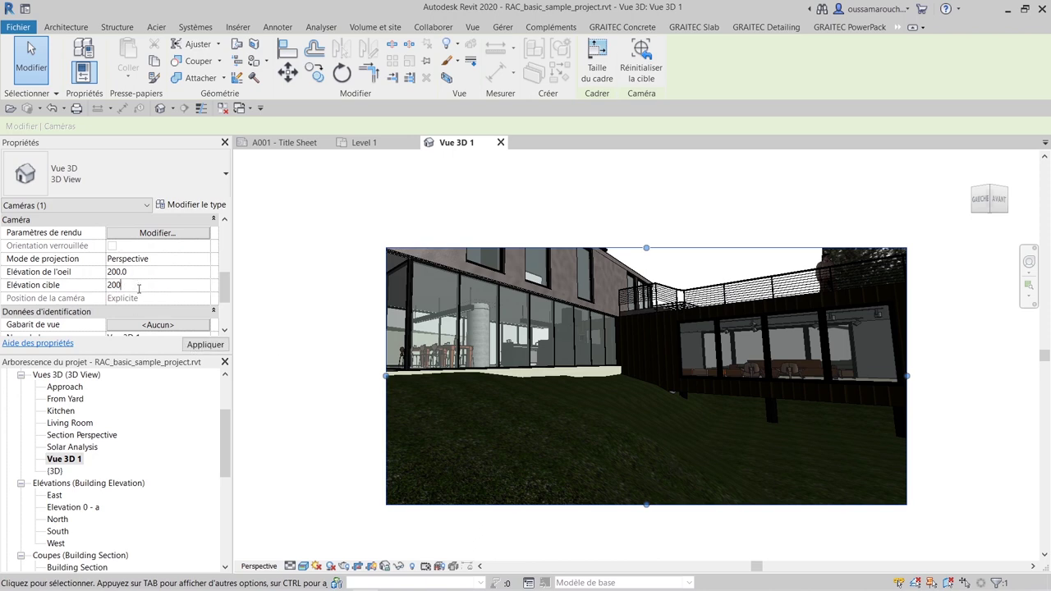
{"action": "key", "text": "Return"}
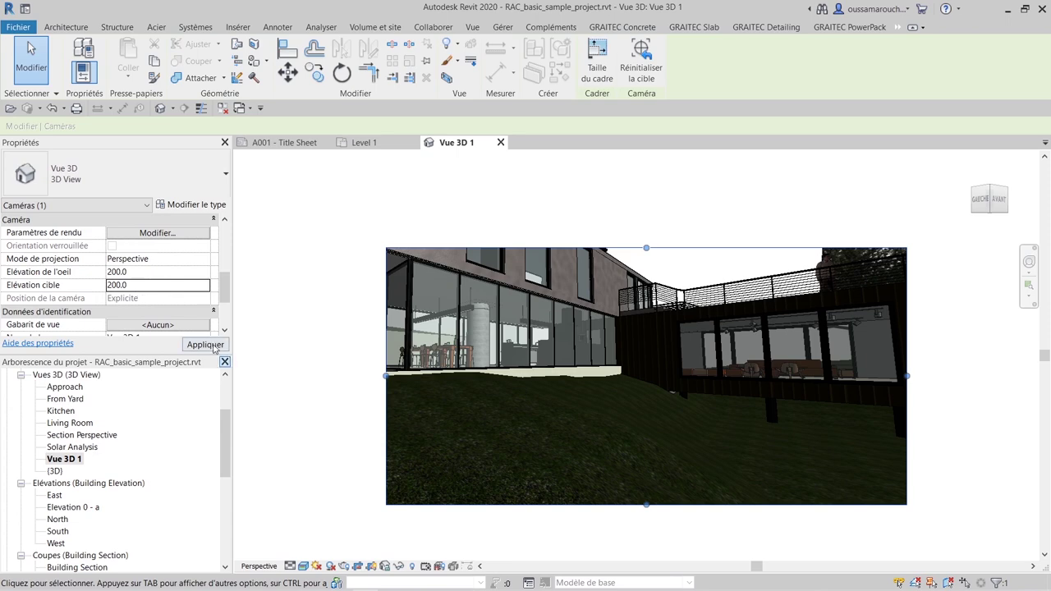
{"action": "left_click", "coordinate": [212, 345]}
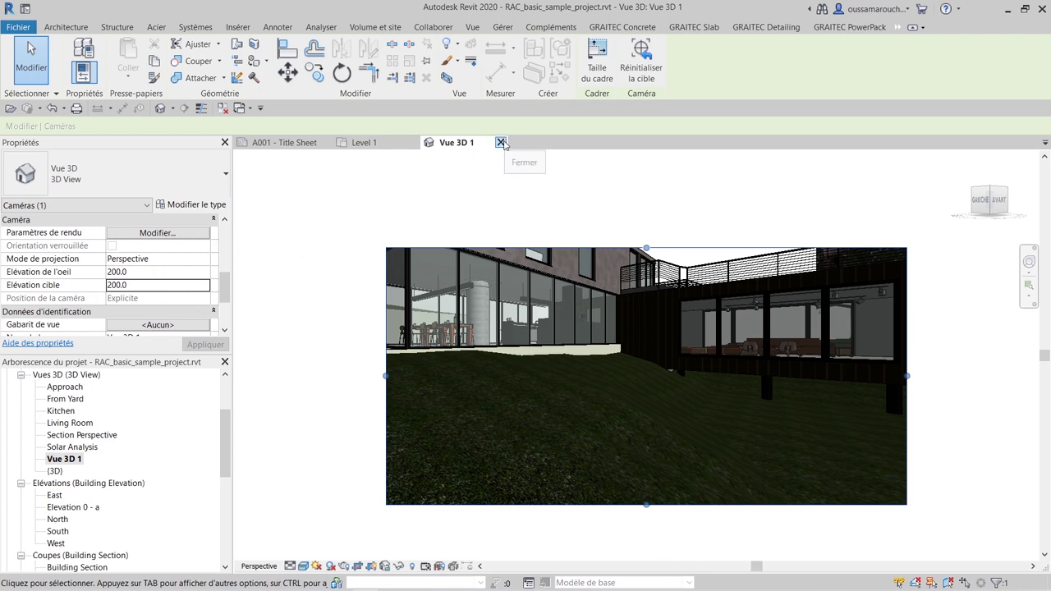
{"action": "left_click", "coordinate": [501, 143]}
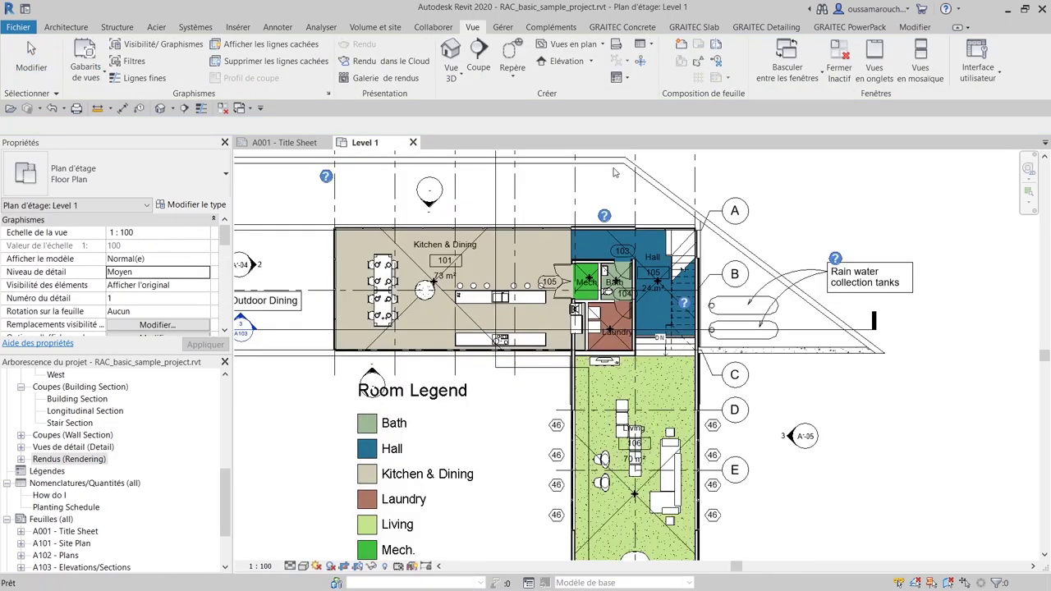
Draw a walkthrough path from beside the room legend, curving up through Kitchen & Dining, and finish it
{"action": "scroll", "coordinate": [366, 266], "scroll_direction": "down", "scroll_amount": 2}
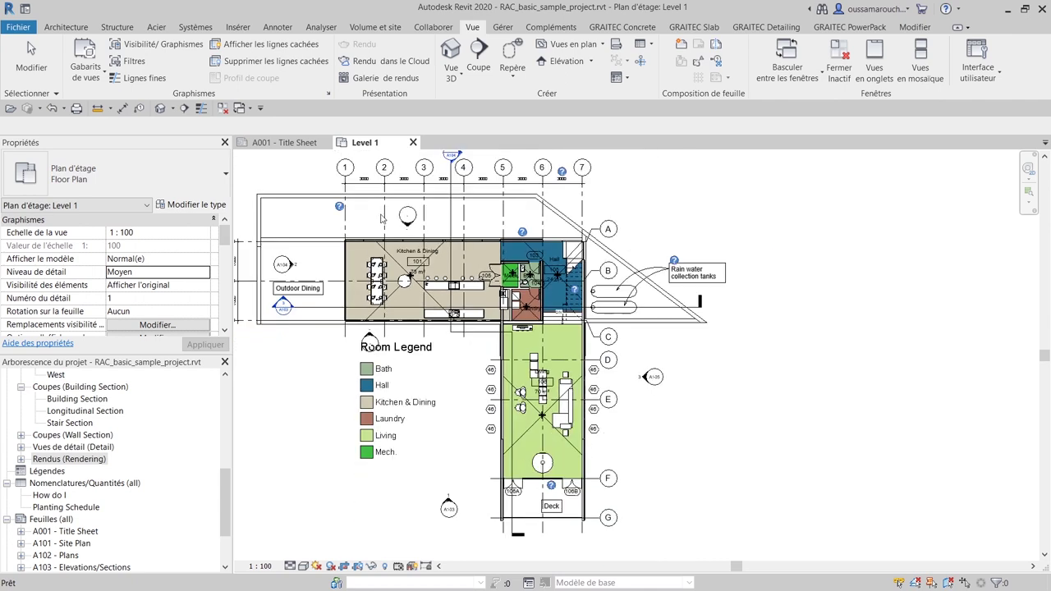
{"action": "left_click", "coordinate": [453, 79]}
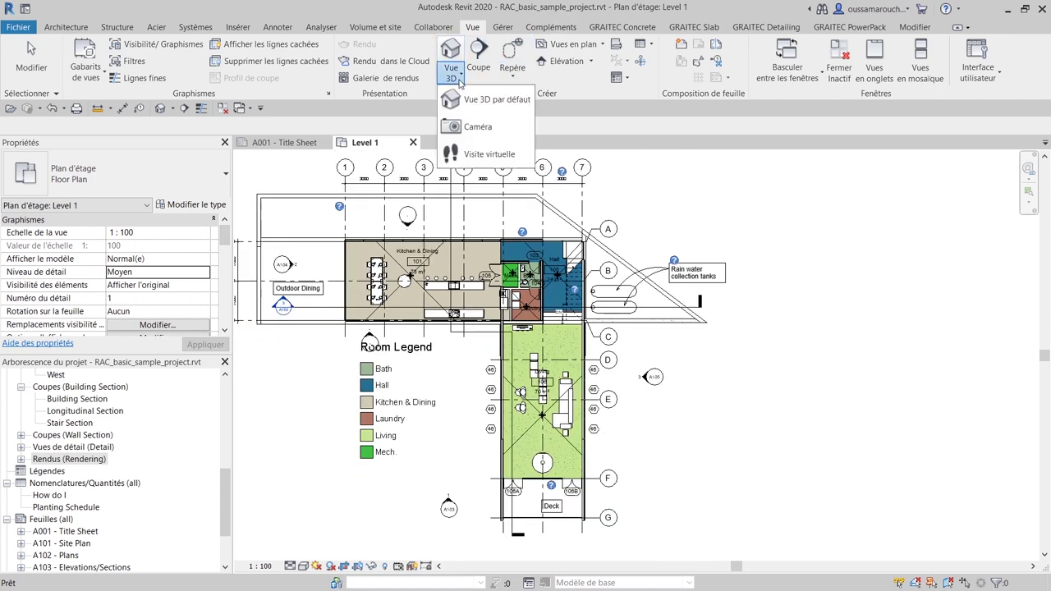
{"action": "left_click", "coordinate": [482, 150]}
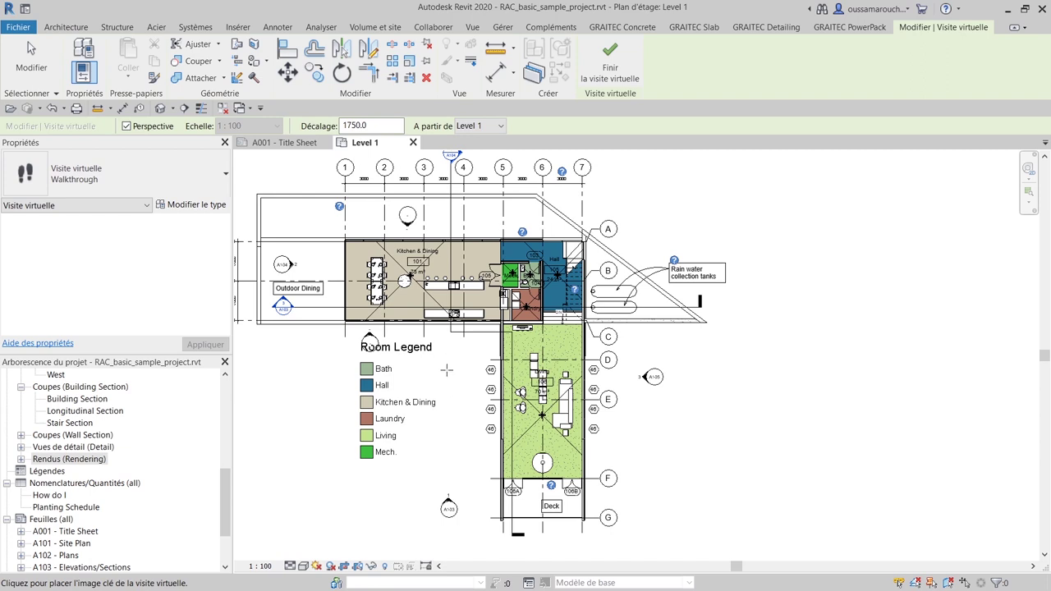
{"action": "left_click", "coordinate": [446, 370]}
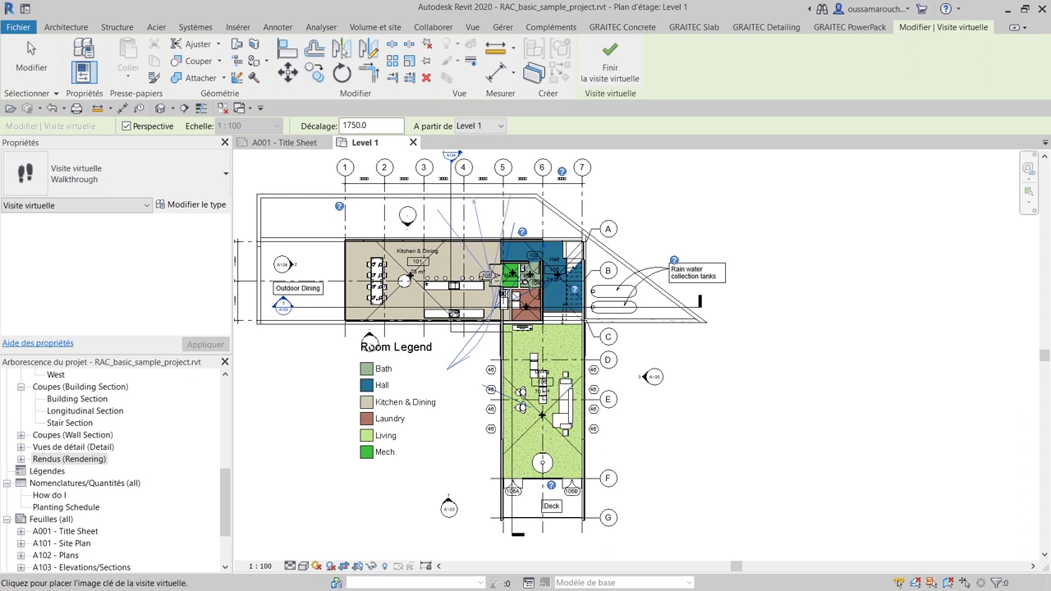
{"action": "left_click", "coordinate": [493, 275]}
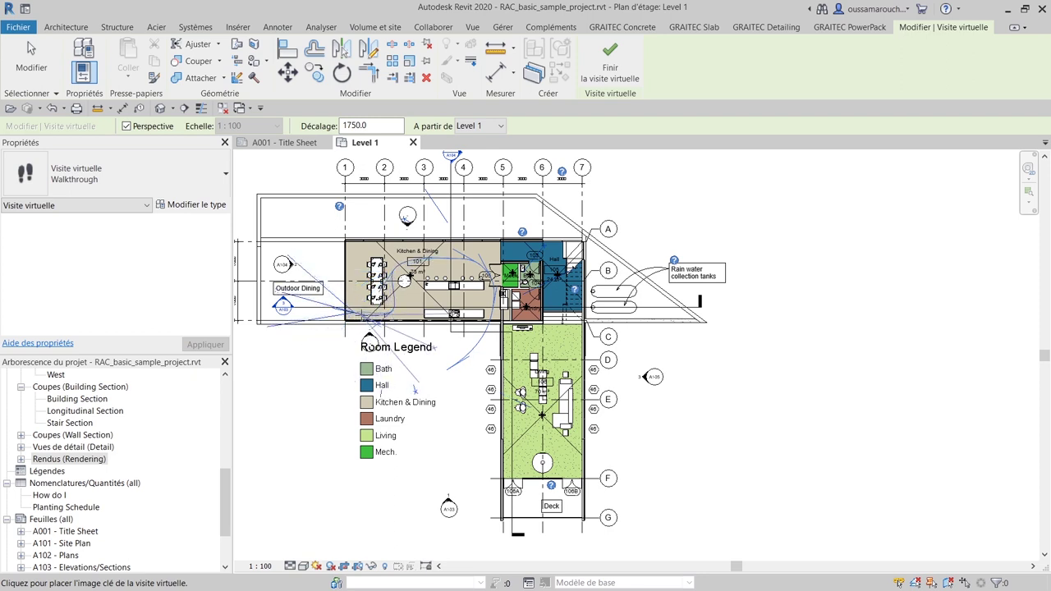
{"action": "left_click", "coordinate": [609, 64]}
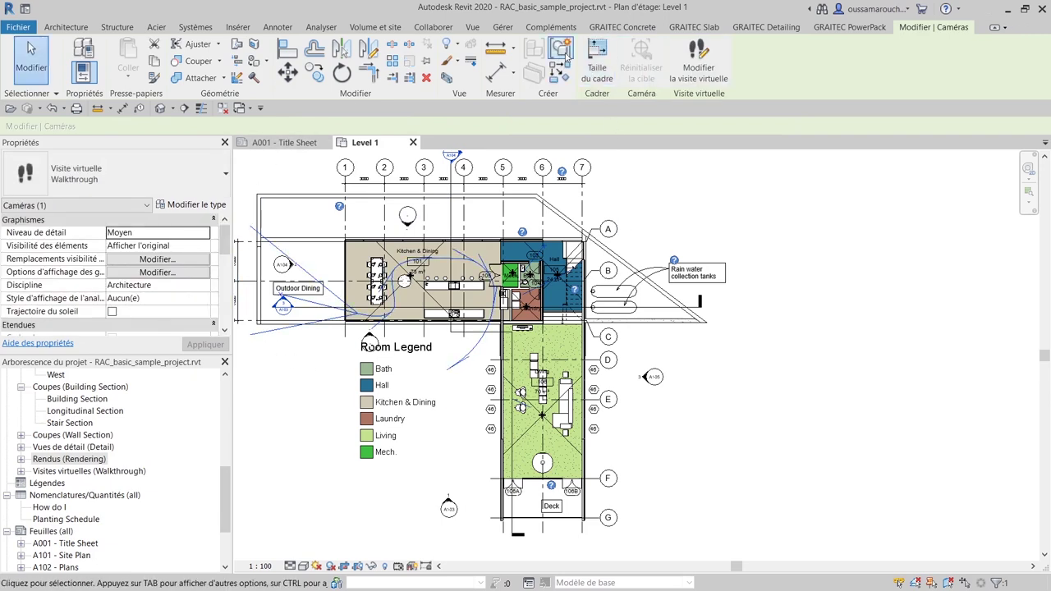
Reset the walkthrough to frame 1, deselect it, and expand Visites virtuelles in the Project Browser
{"action": "left_click", "coordinate": [694, 59]}
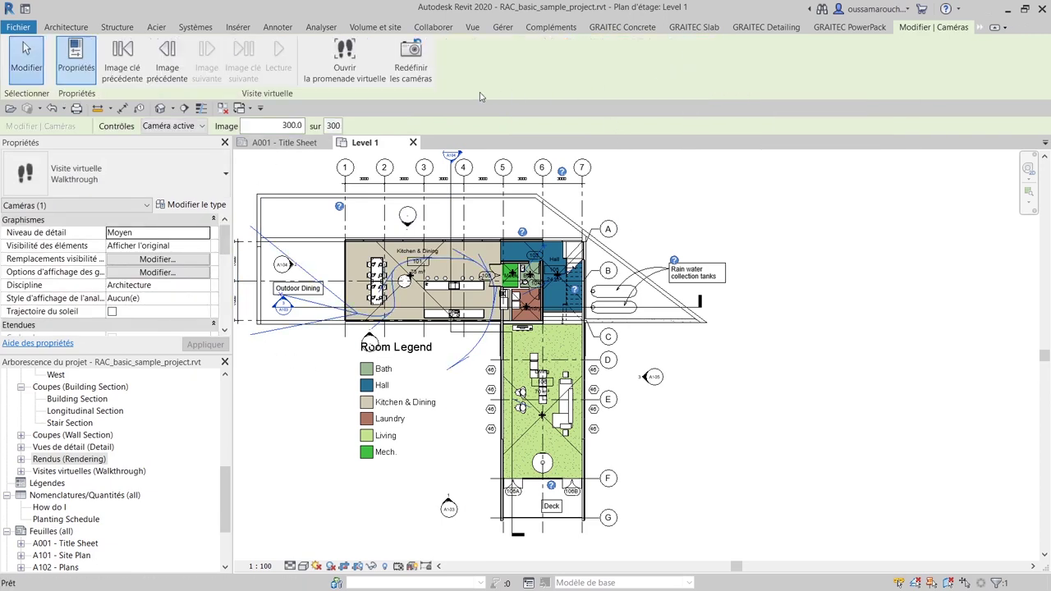
{"action": "left_click_drag", "start_coordinate": [294, 125], "coordinate": [282, 125]}
{"action": "type", "text": "1"}
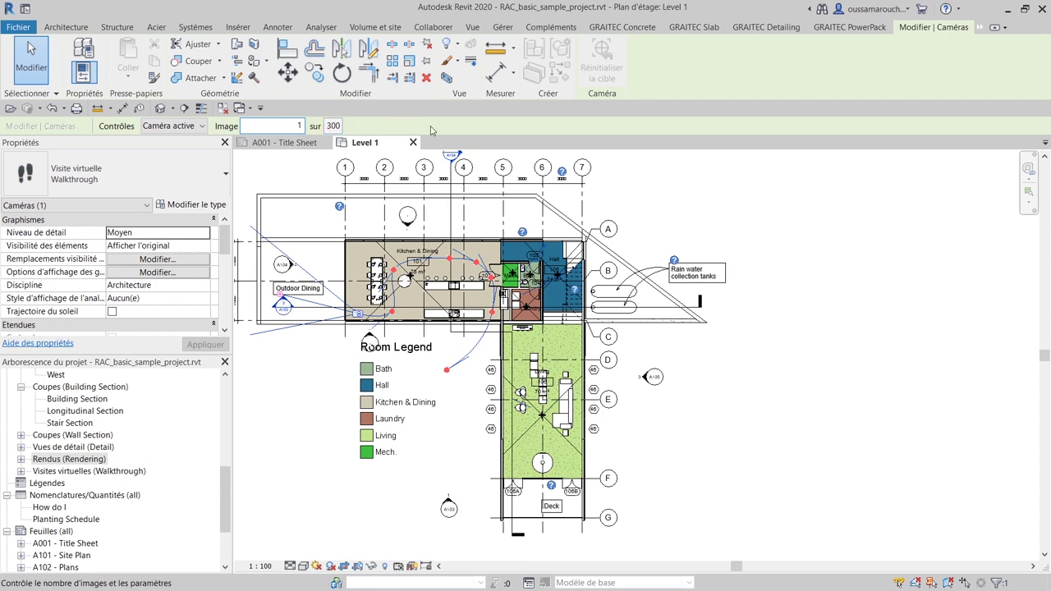
{"action": "key", "text": "Return"}
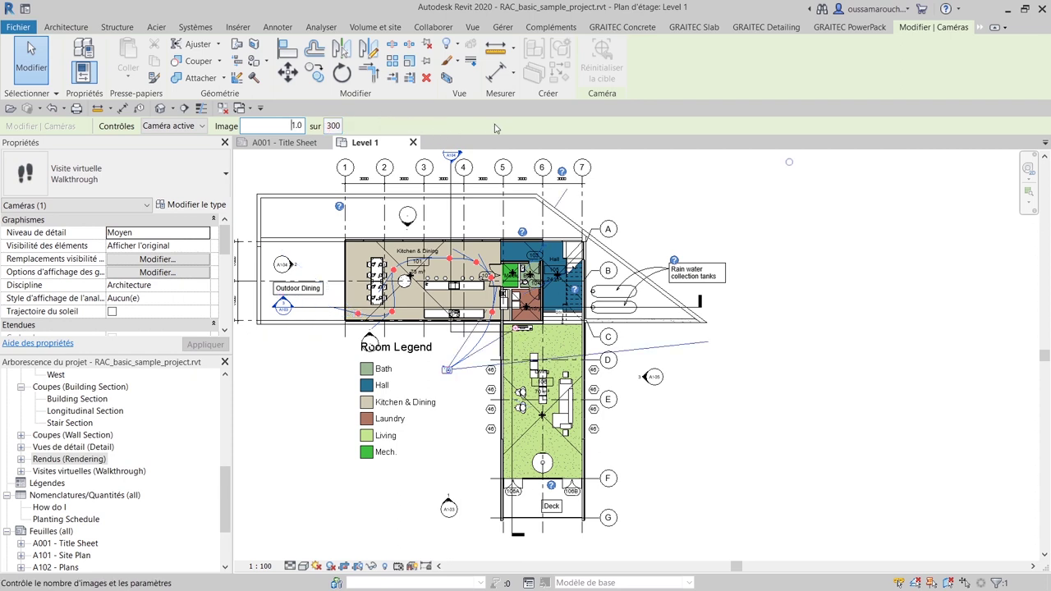
{"action": "key", "text": "Escape"}
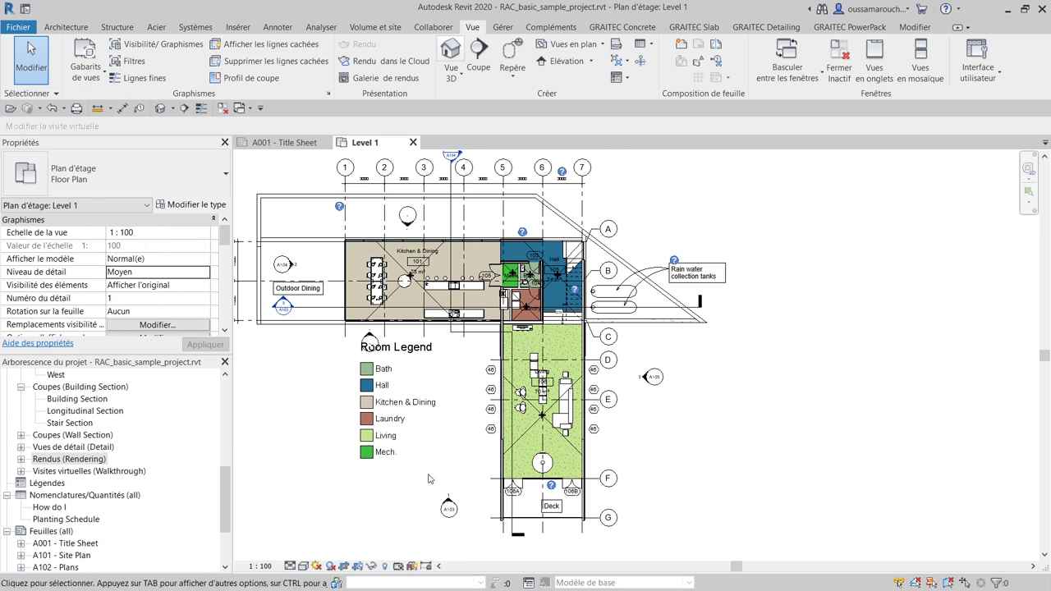
{"action": "scroll", "coordinate": [104, 520], "scroll_direction": "down", "scroll_amount": 1}
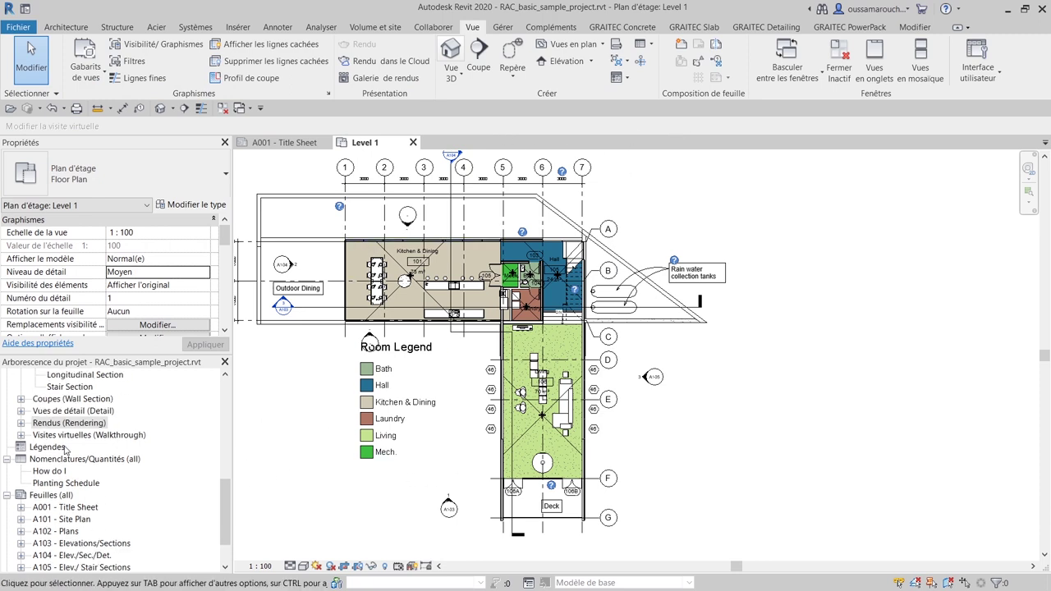
{"action": "left_click", "coordinate": [21, 435]}
Open Visite virtuelle 1 and drag its crop boundary wider and taller to show the upper floor
{"action": "double_click", "coordinate": [81, 448]}
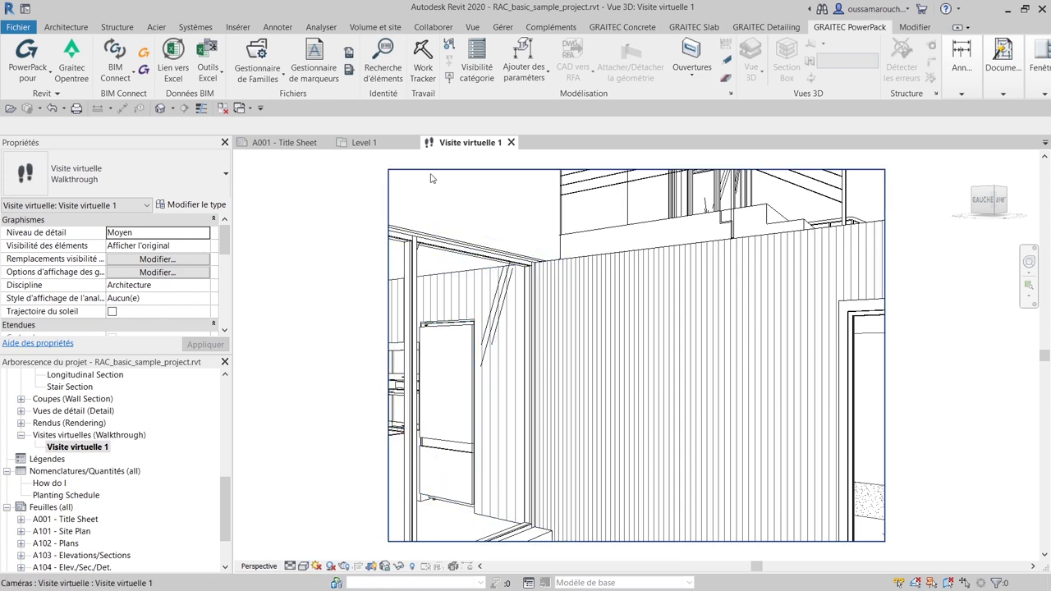
{"action": "left_click", "coordinate": [388, 321]}
{"action": "mouse_move", "coordinate": [636, 541]}
{"action": "left_mouse_down"}
{"action": "mouse_move", "coordinate": [559, 357]}
{"action": "mouse_move", "coordinate": [559, 496]}
{"action": "left_mouse_up"}
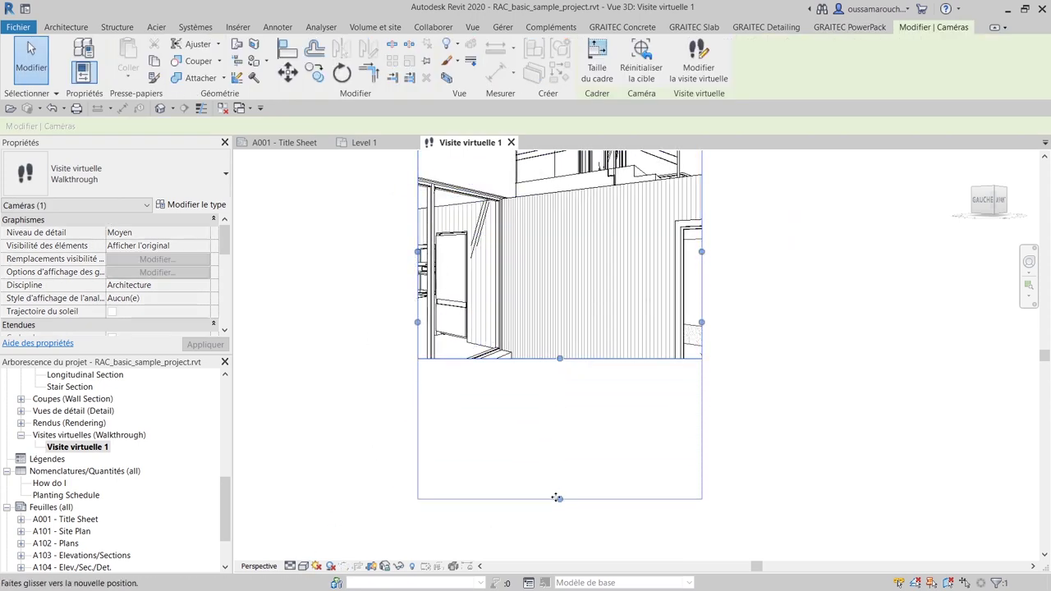
{"action": "left_click_drag", "start_coordinate": [702, 321], "coordinate": [962, 321]}
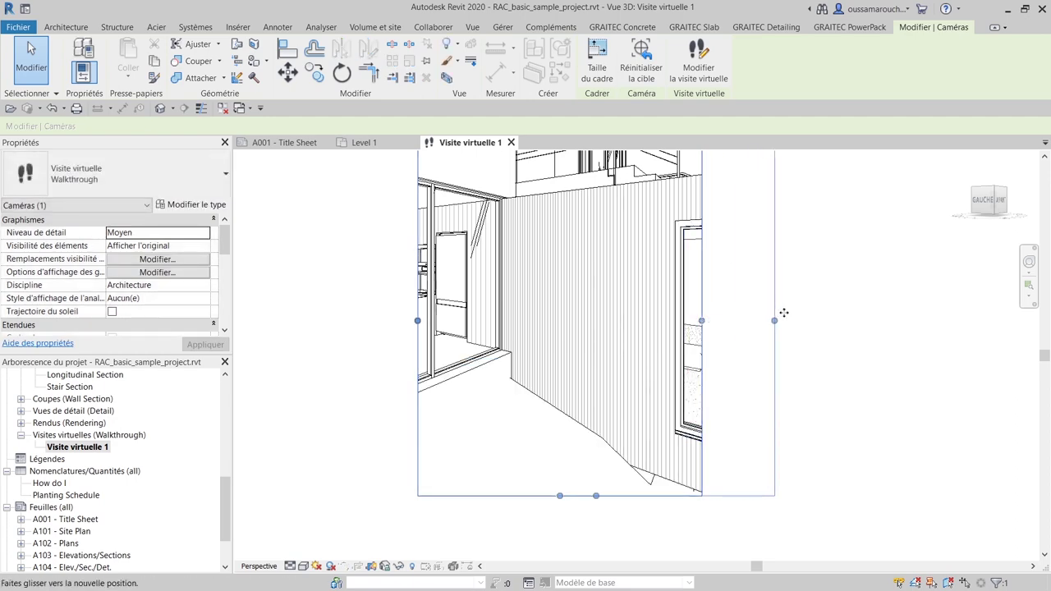
{"action": "left_click_drag", "start_coordinate": [396, 323], "coordinate": [271, 323]}
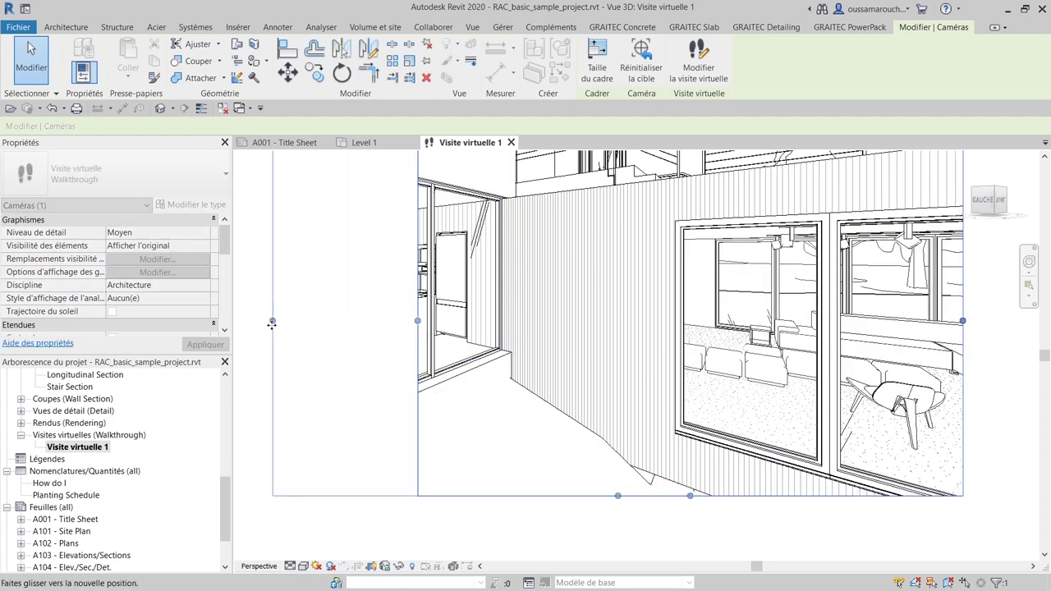
{"action": "scroll", "coordinate": [455, 396], "scroll_direction": "down", "scroll_amount": 4}
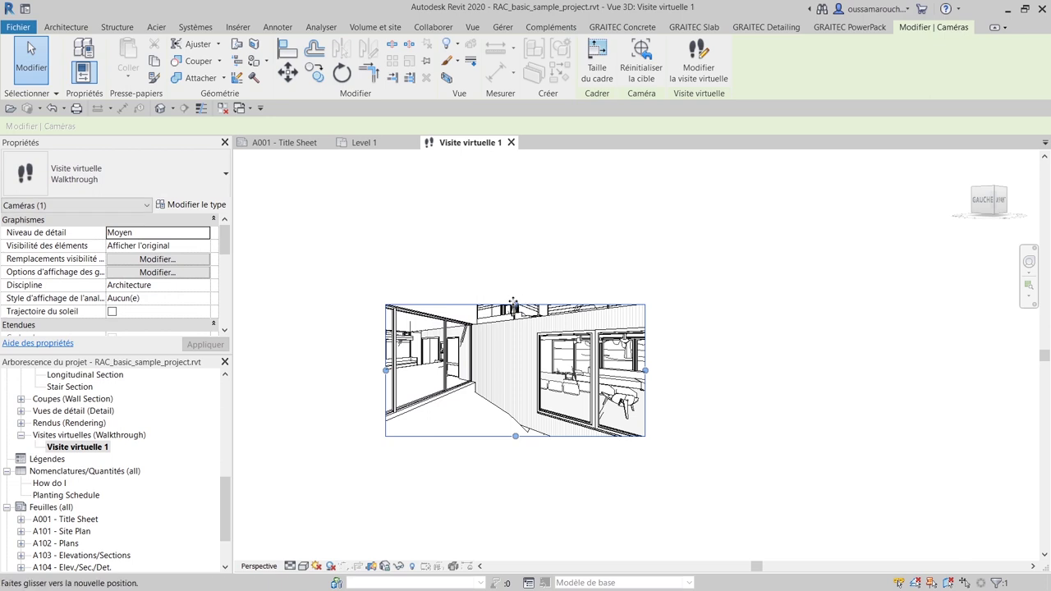
{"action": "left_click_drag", "start_coordinate": [515, 305], "coordinate": [515, 236]}
{"action": "left_click_drag", "start_coordinate": [386, 336], "coordinate": [274, 336]}
Set the view's visual style to Réaliste and return to walkthrough editing
{"action": "left_click", "coordinate": [304, 572]}
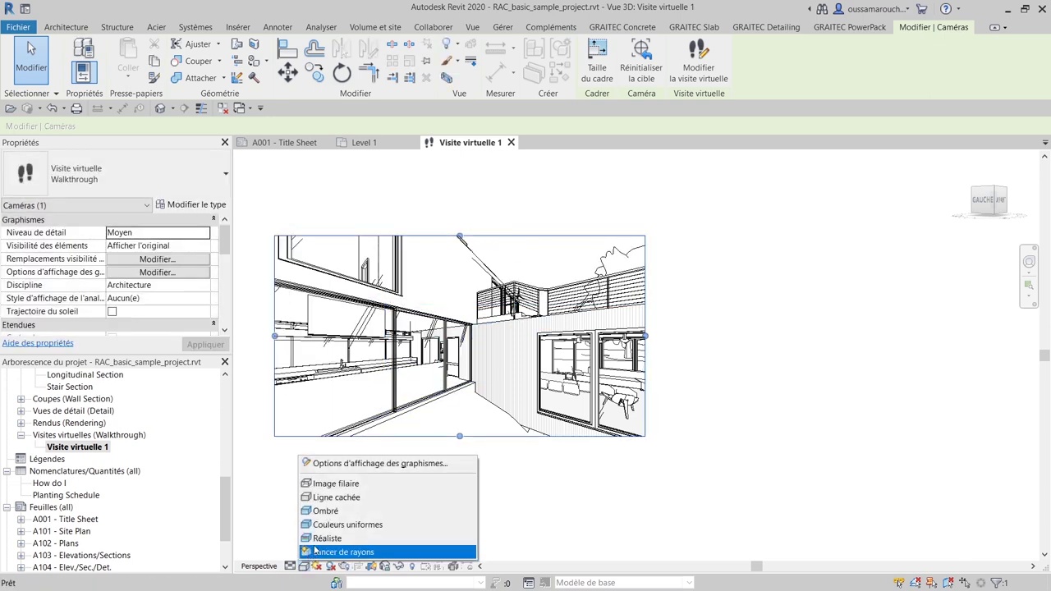
{"action": "left_click", "coordinate": [317, 547]}
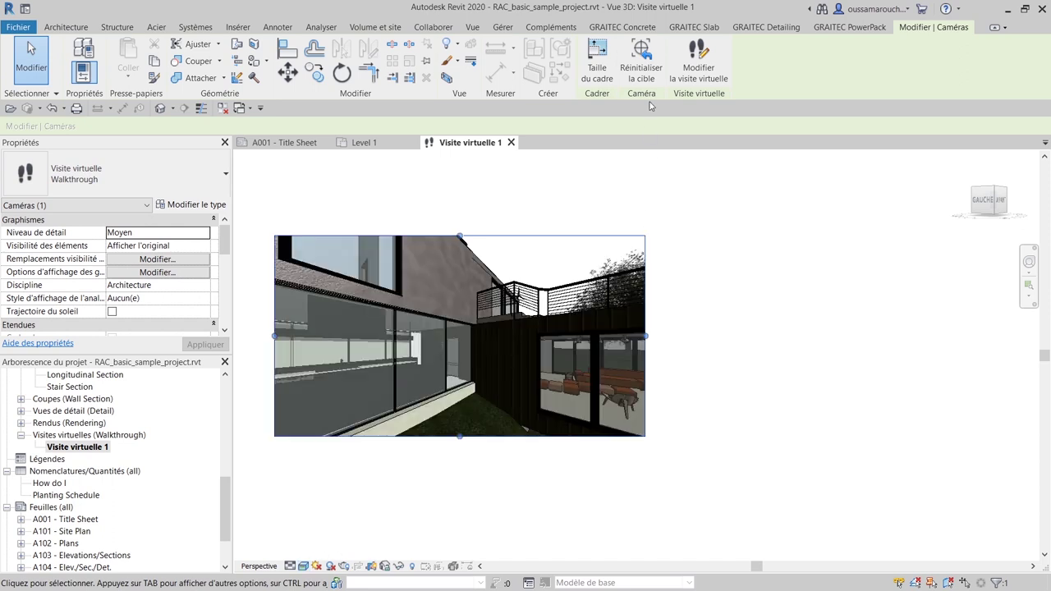
{"action": "left_click", "coordinate": [702, 62]}
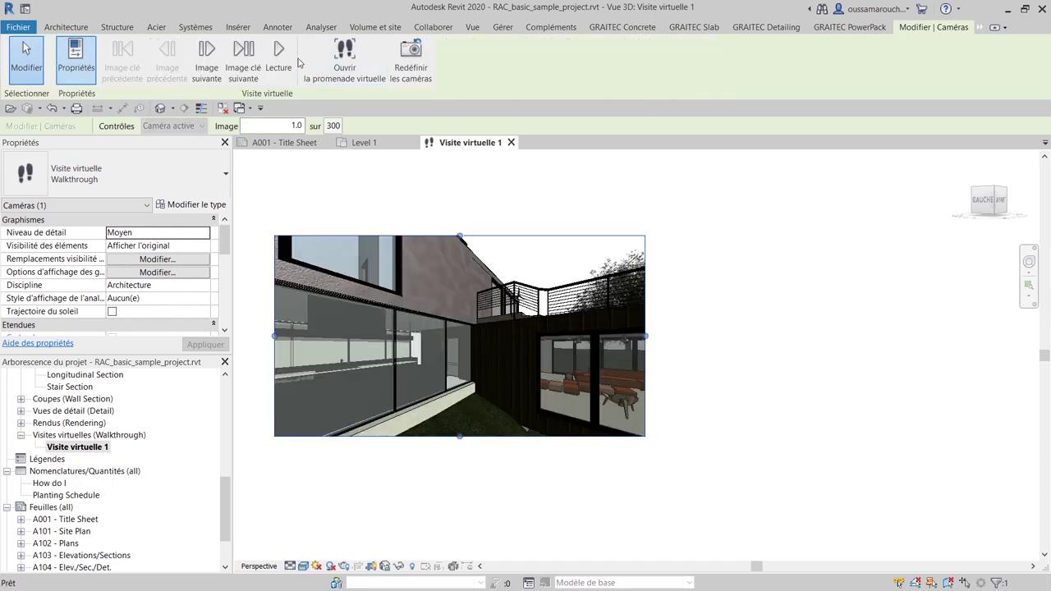
Play the walkthrough, stop it back at frame 1, and open the Images et animations export options
{"action": "left_click", "coordinate": [279, 56]}
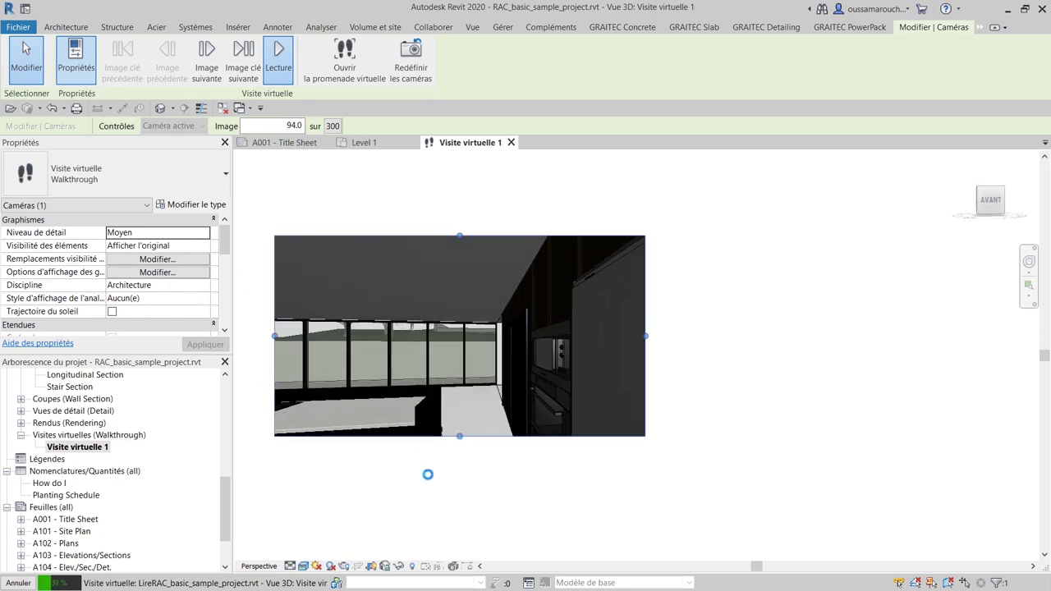
{"action": "key", "text": "Escape"}
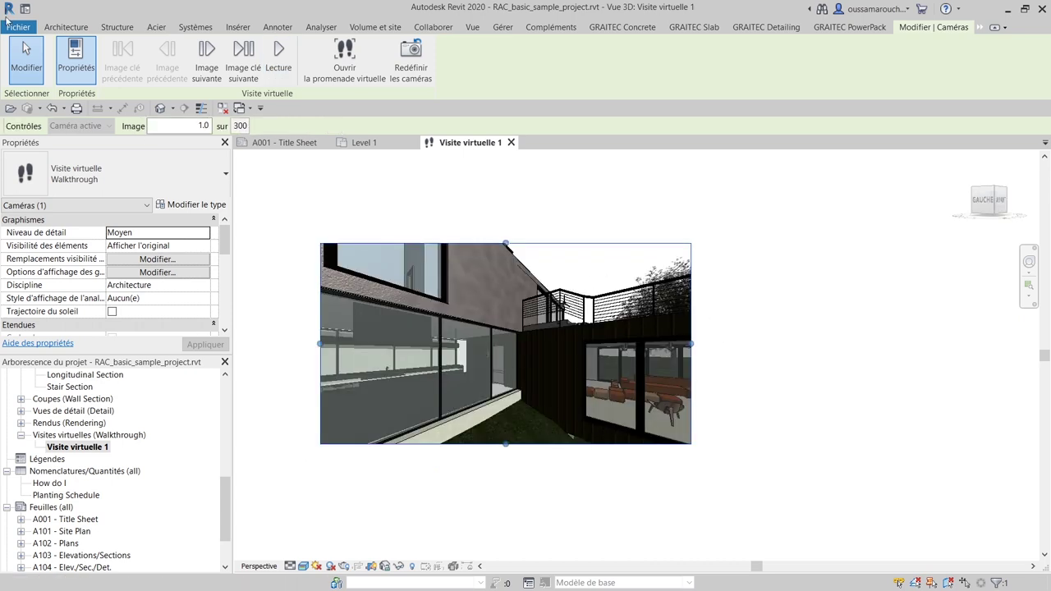
{"action": "left_click", "coordinate": [11, 31]}
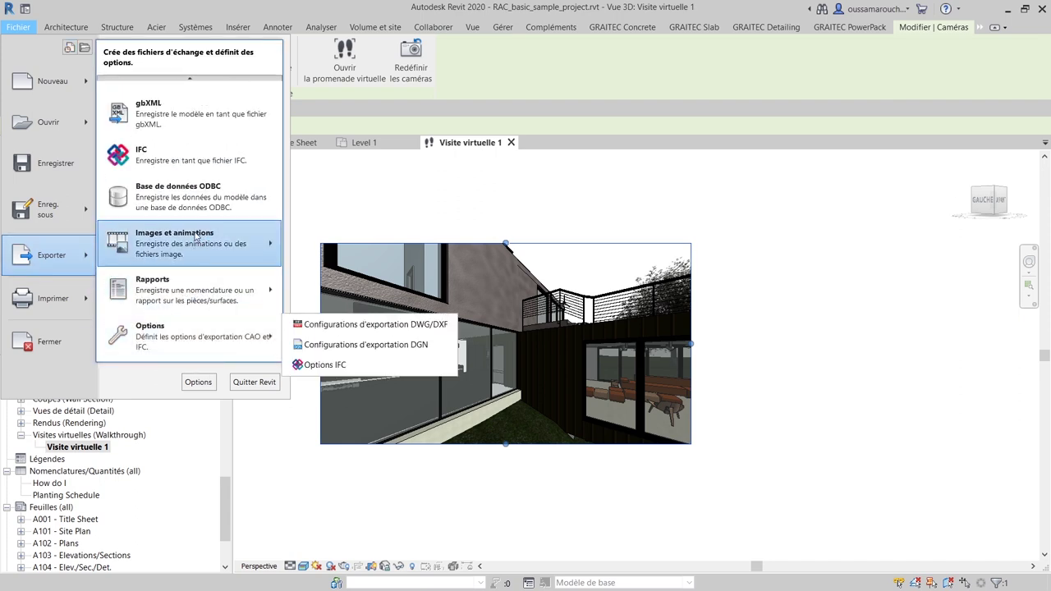
{"action": "mouse_move", "coordinate": [188, 243]}
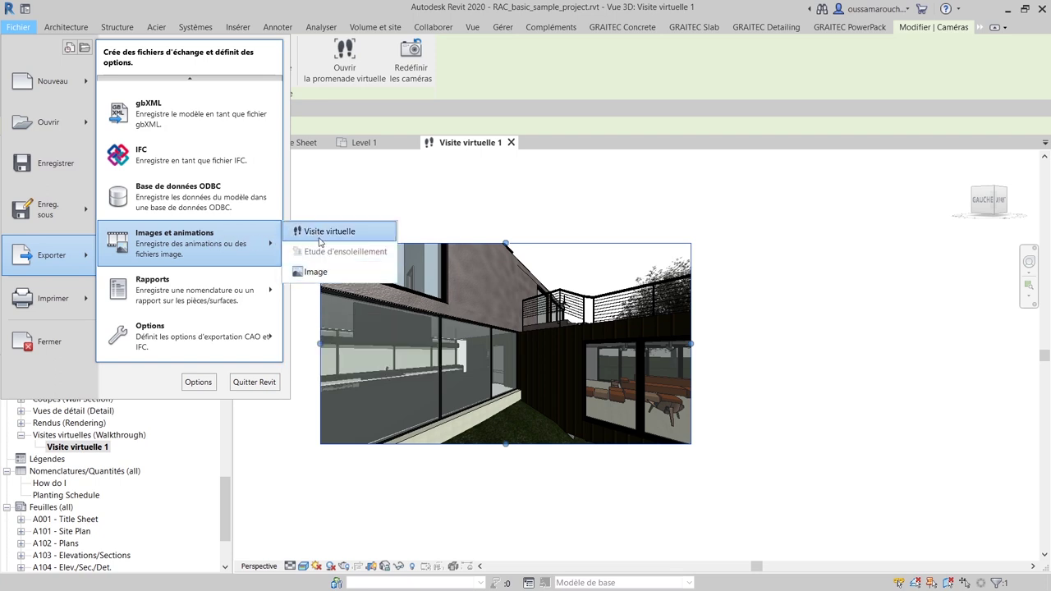
Export the walkthrough to the desktop as an uncompressed AVI at 1920 × 1040, 15 fps
{"action": "left_click", "coordinate": [322, 239]}
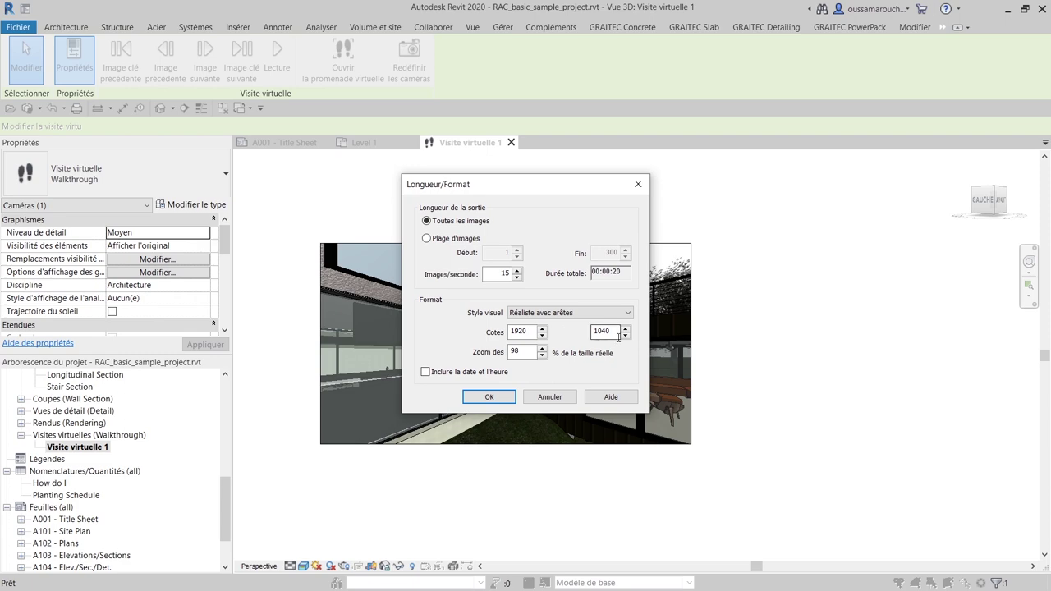
{"action": "left_click", "coordinate": [503, 400]}
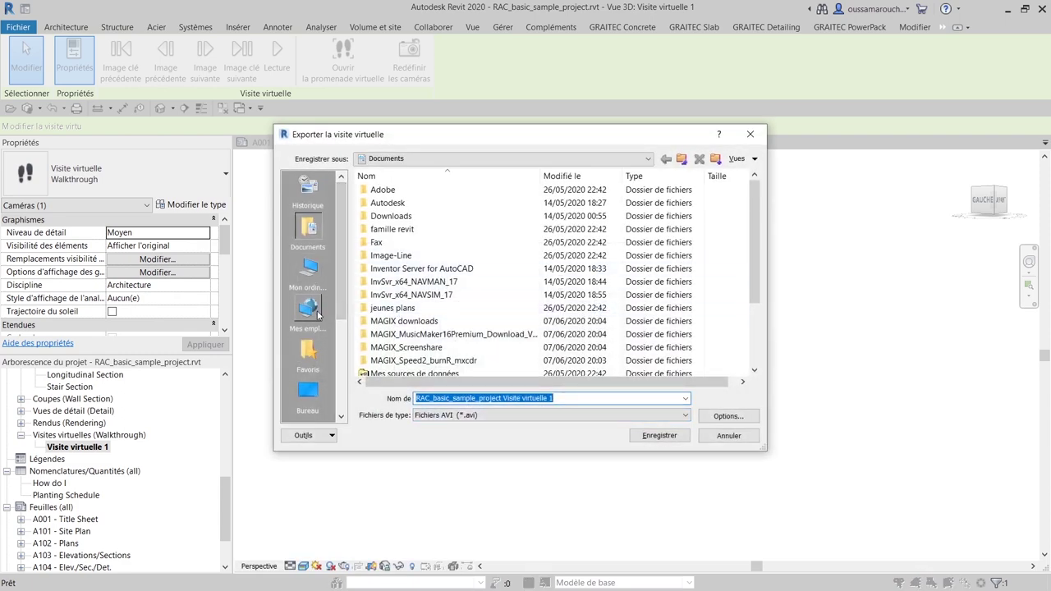
{"action": "left_click", "coordinate": [313, 411]}
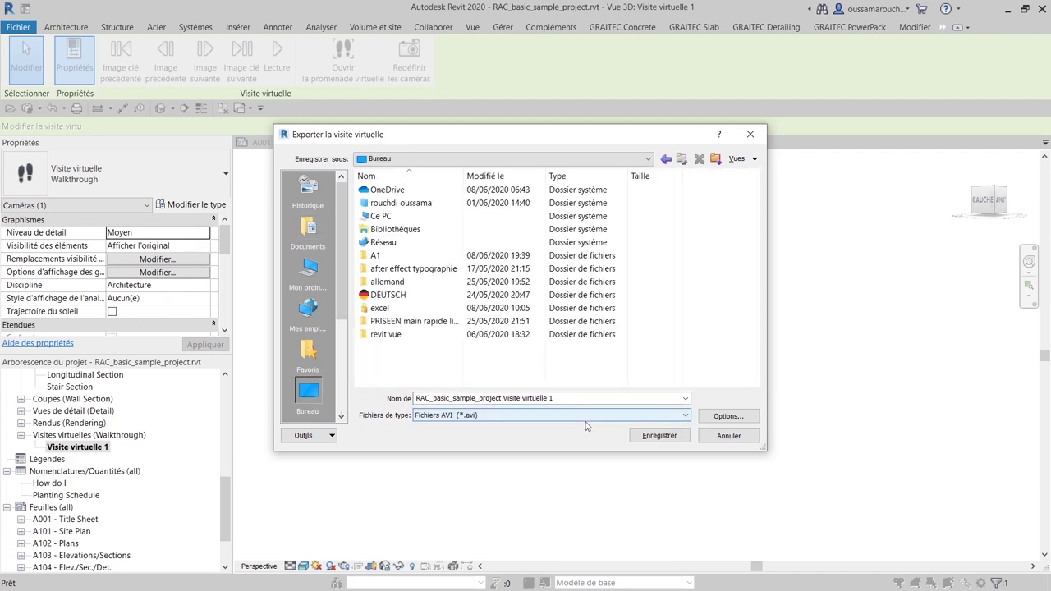
{"action": "left_click", "coordinate": [676, 440]}
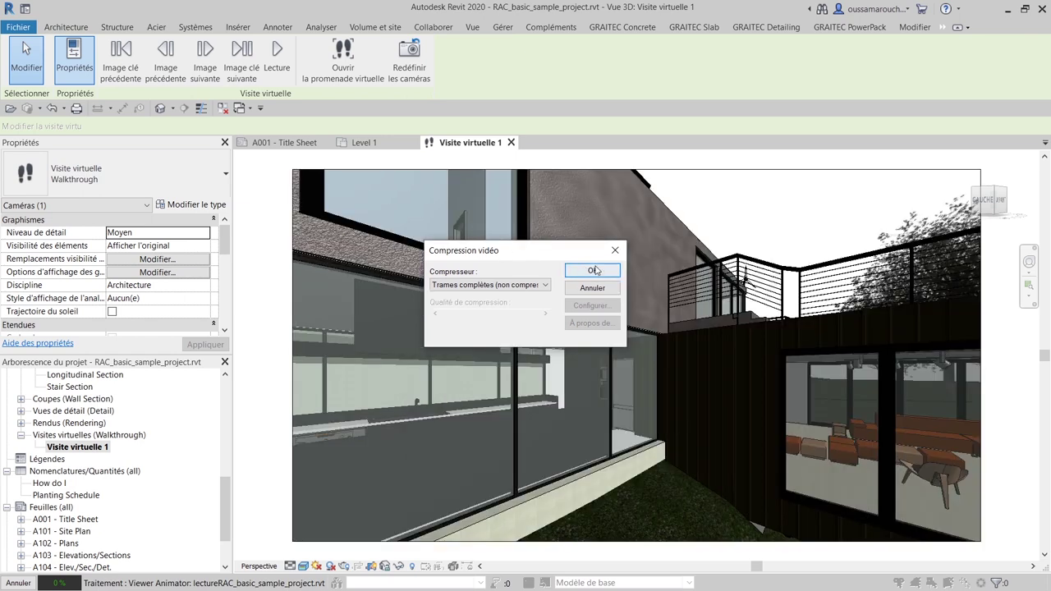
{"action": "left_click", "coordinate": [592, 271]}
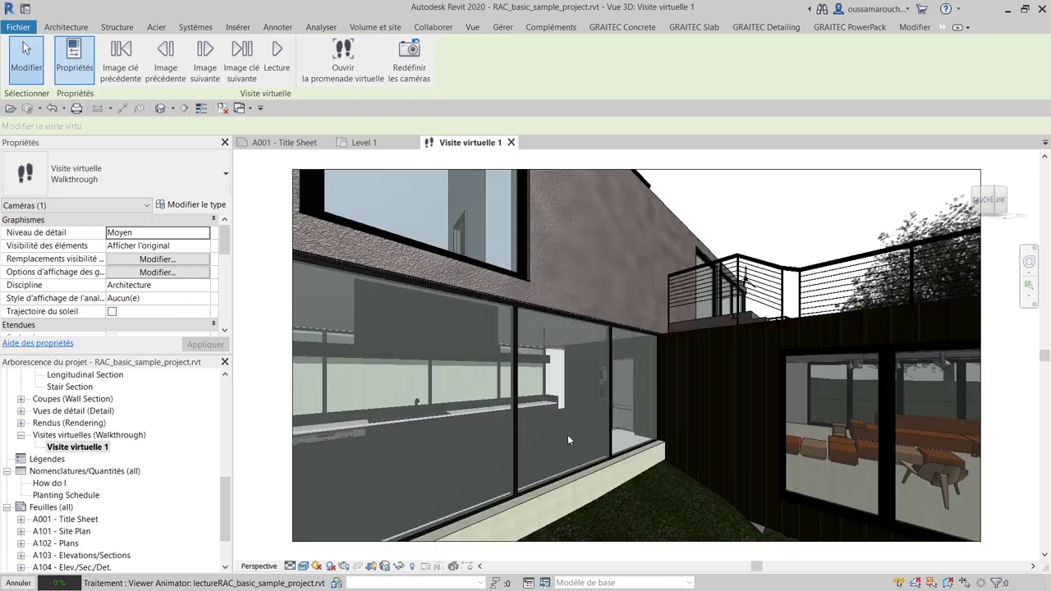